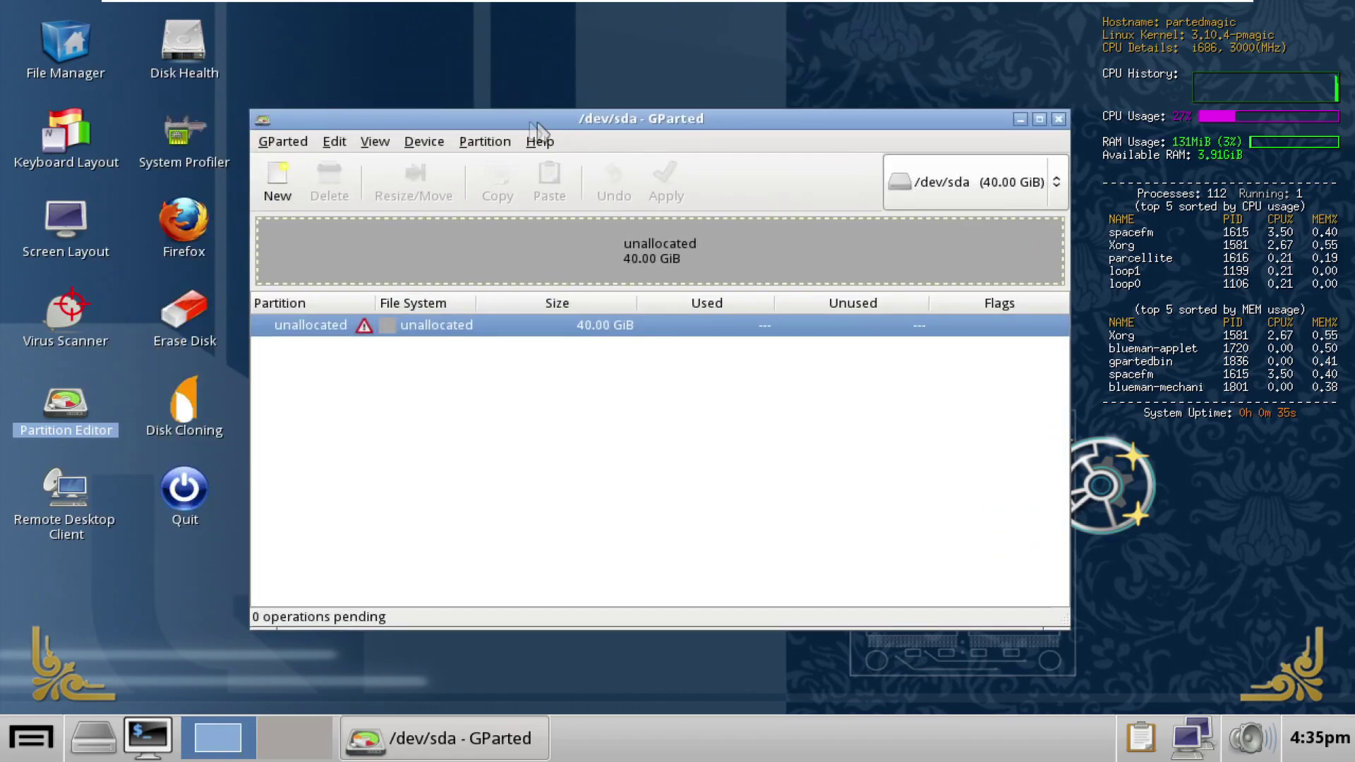
- Create a default MS-DOS partition table on the unallocated /dev/sda disk
{"action": "left_click", "coordinate": [486, 165]}
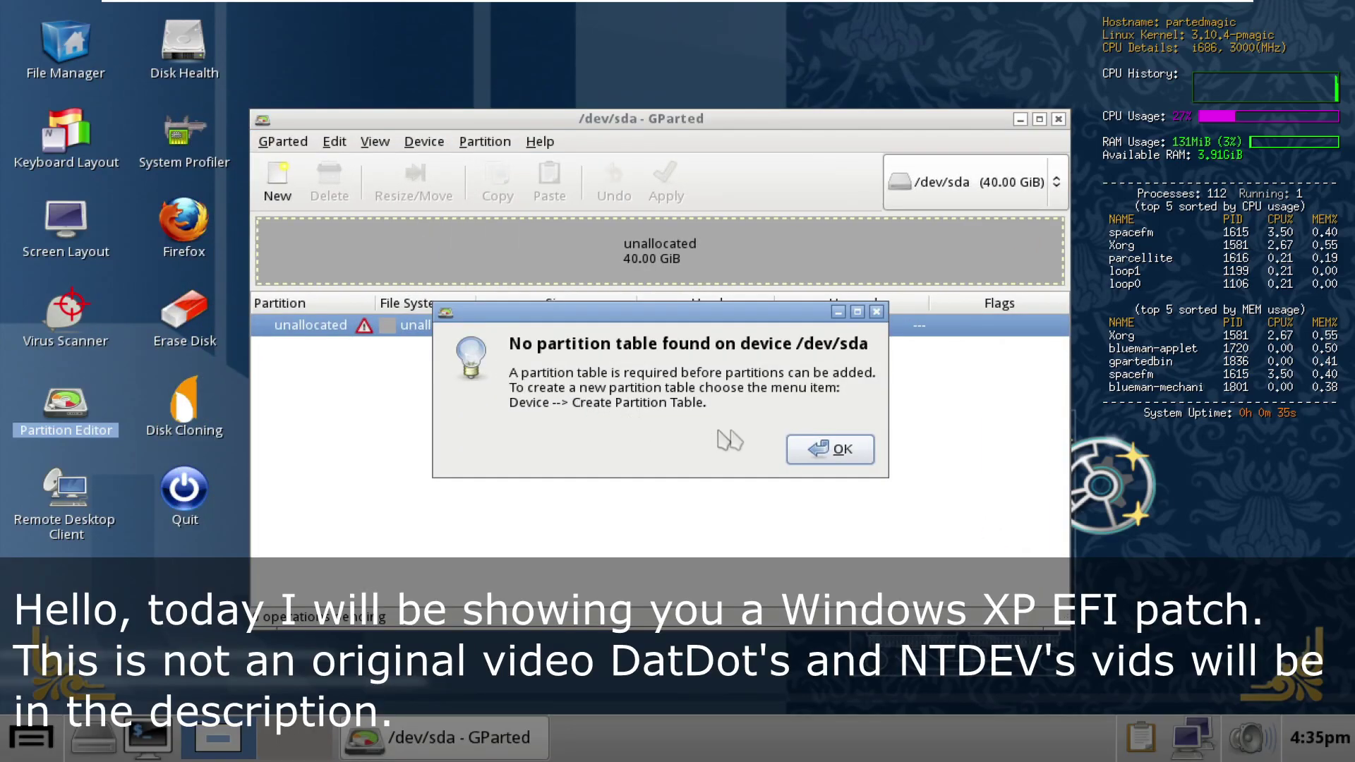
{"action": "left_click", "coordinate": [840, 451]}
{"action": "left_click", "coordinate": [485, 141]}
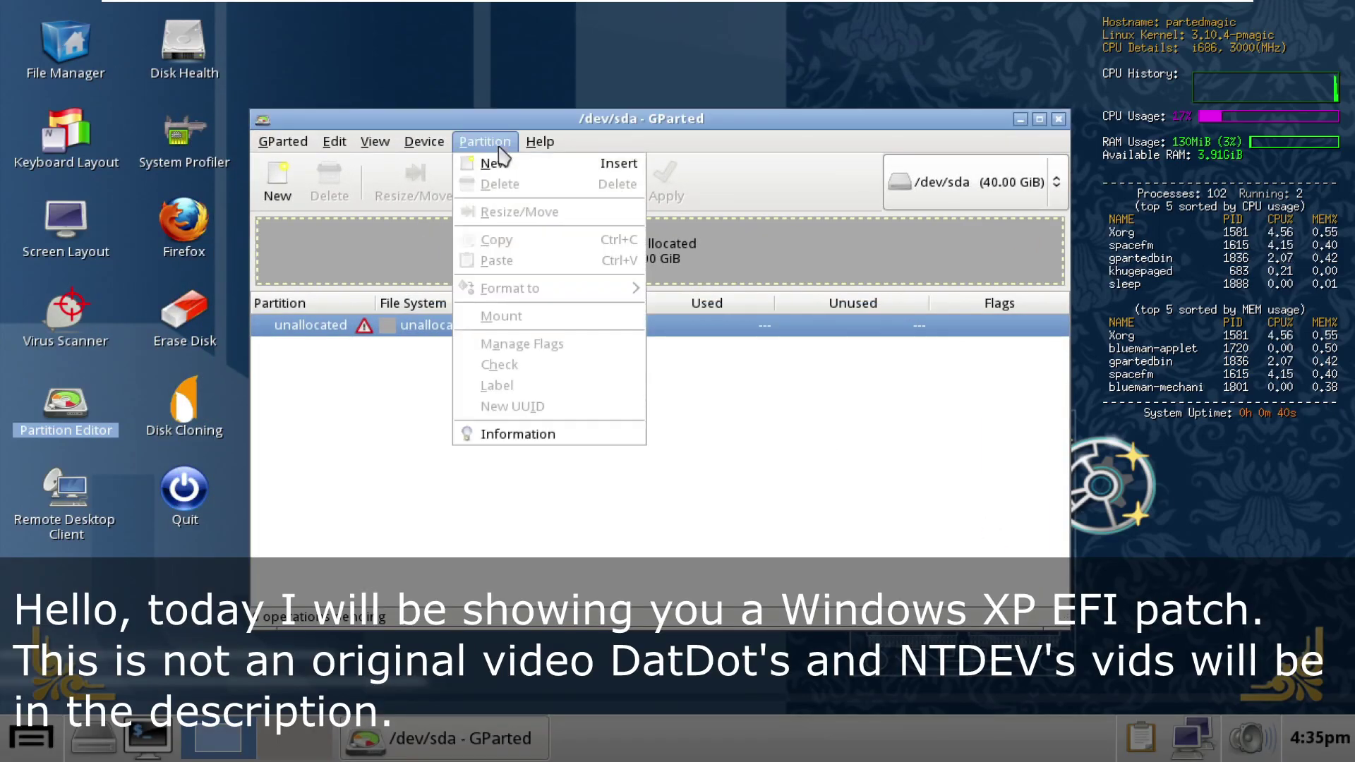
{"action": "left_click", "coordinate": [442, 165]}
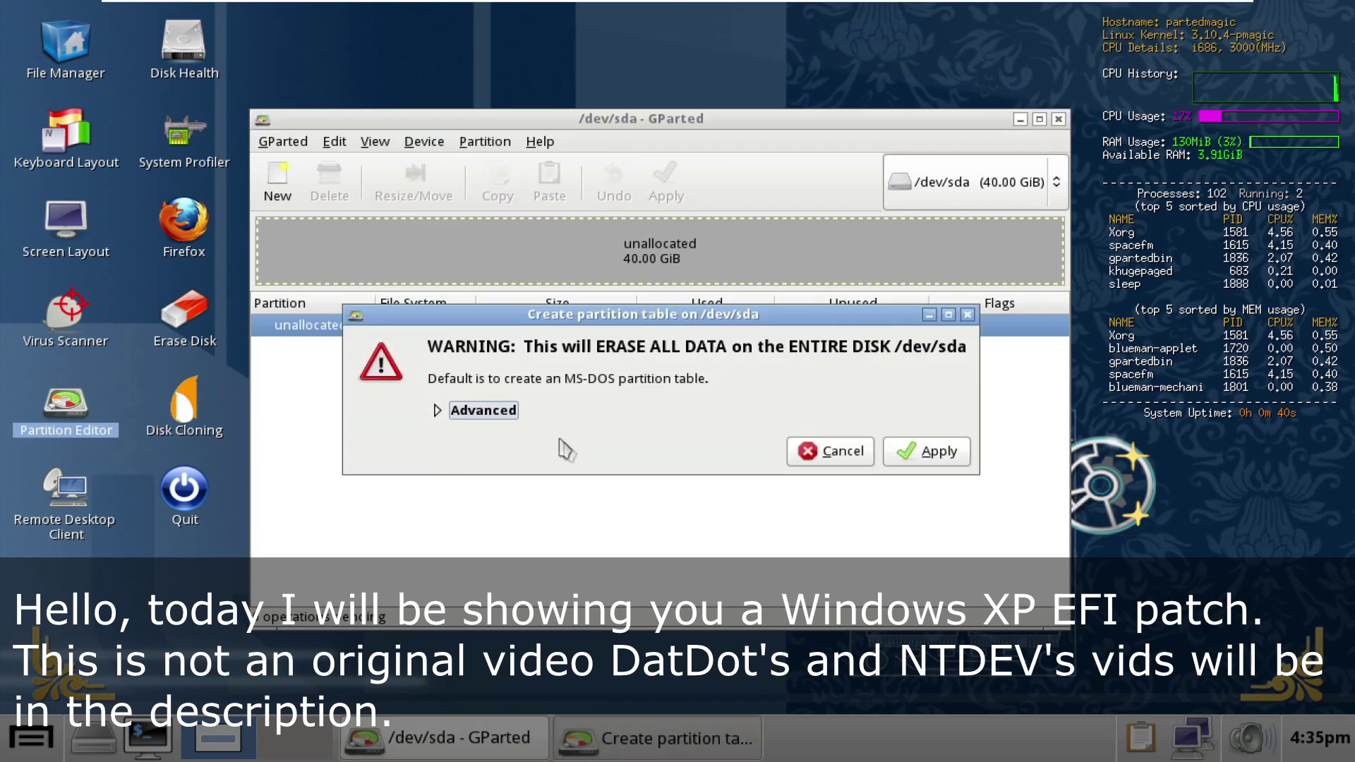
{"action": "left_click", "coordinate": [932, 453]}
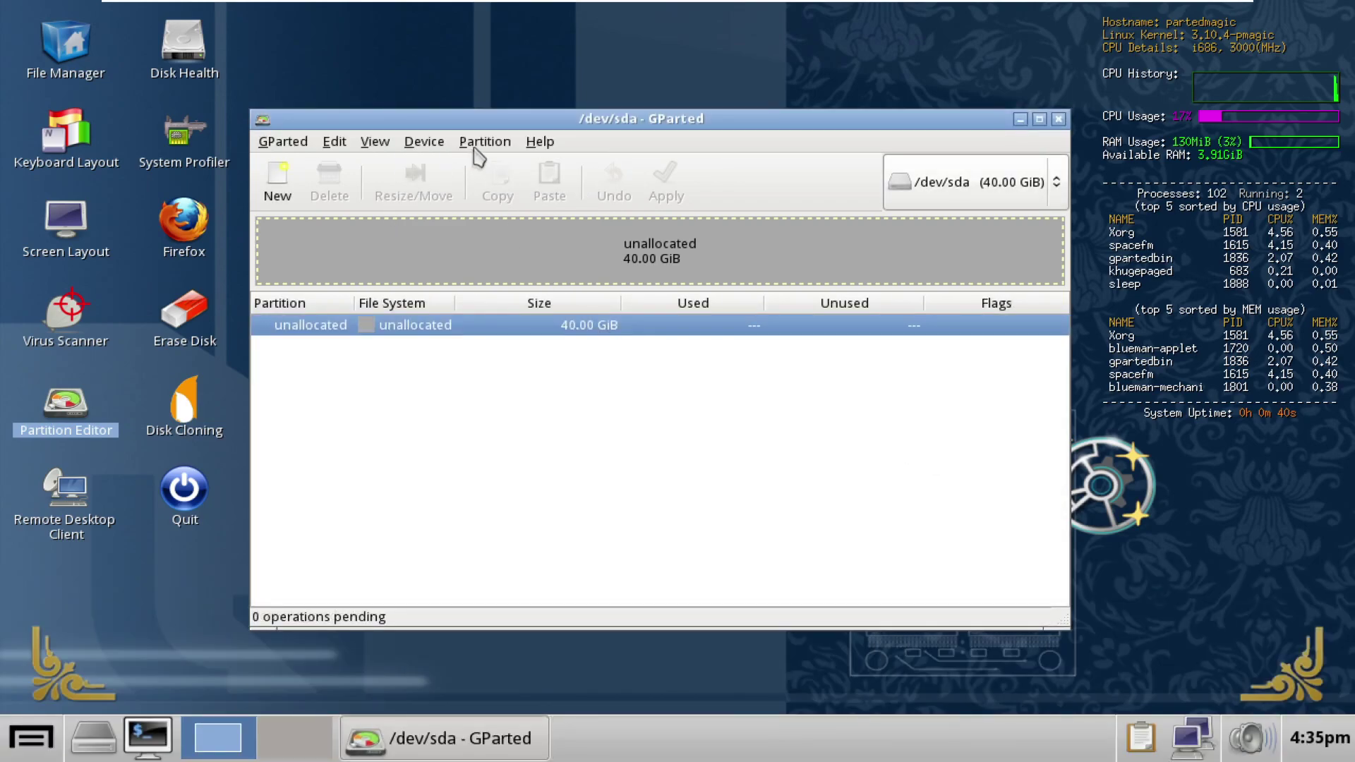
- Create a 40959 MiB primary fat32 partition on /dev/sda and apply the pending operation
{"action": "left_click", "coordinate": [485, 141]}
{"action": "left_click", "coordinate": [498, 165]}
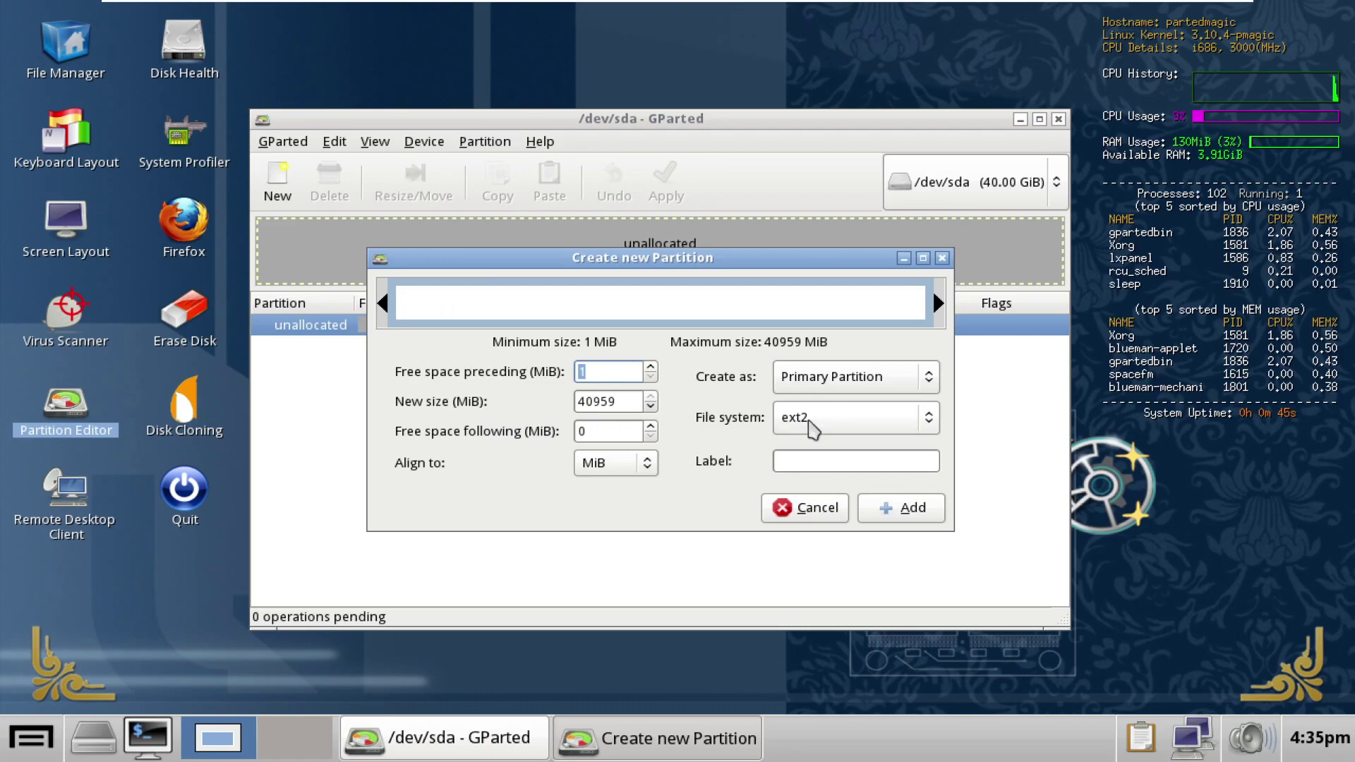
{"action": "left_click", "coordinate": [813, 424]}
{"action": "left_click", "coordinate": [824, 541]}
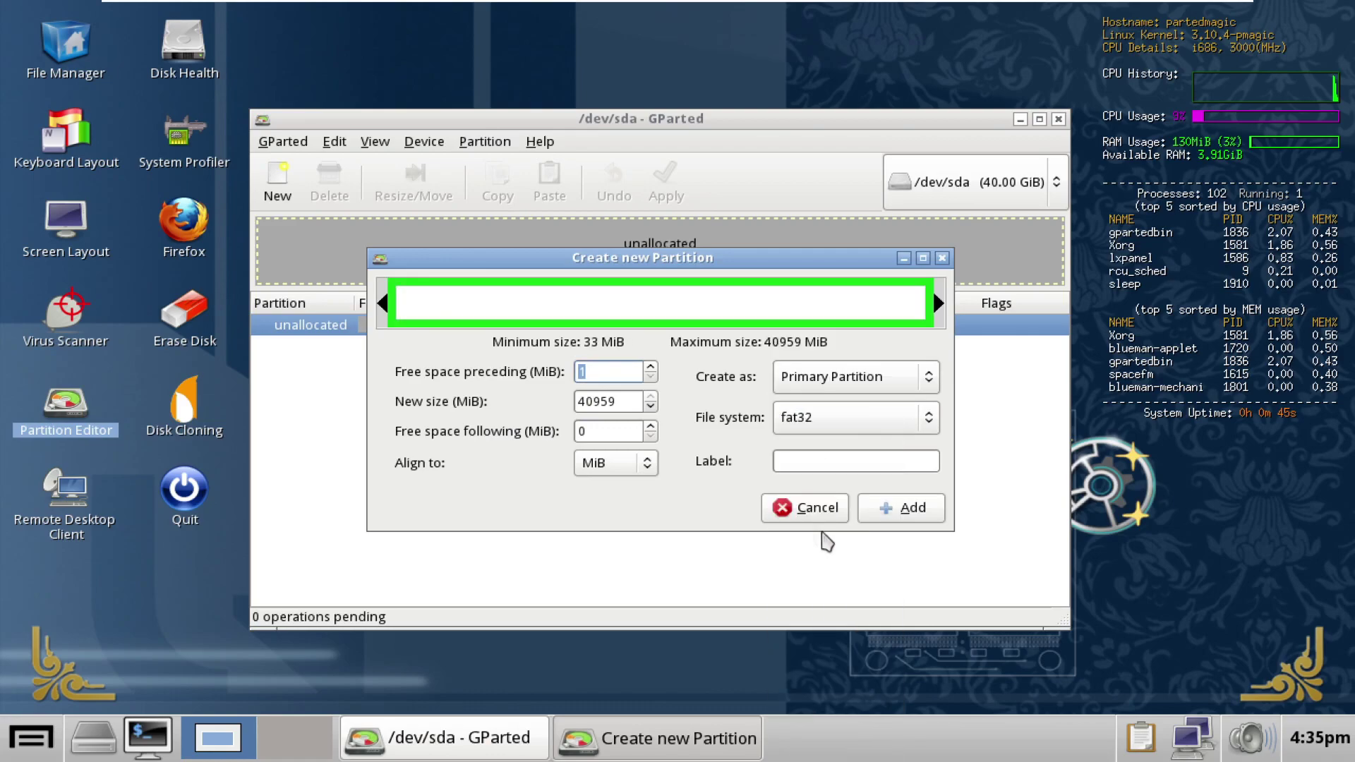
{"action": "left_click", "coordinate": [908, 507]}
{"action": "left_click", "coordinate": [666, 181]}
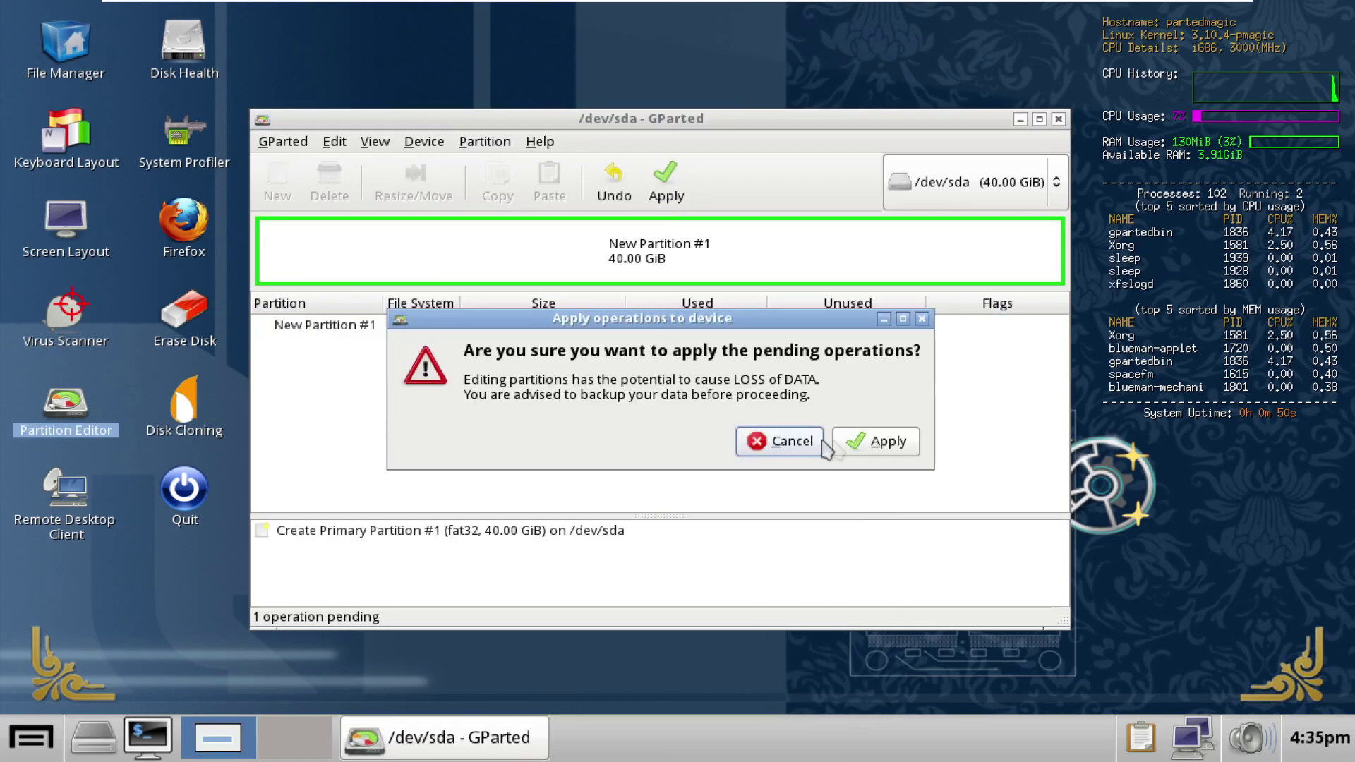
{"action": "left_click", "coordinate": [875, 441]}
{"action": "left_click", "coordinate": [978, 514]}
- Close the partition editor and turn off the computer from the Parted Magic session
{"action": "left_click", "coordinate": [1058, 119]}
{"action": "left_click", "coordinate": [27, 734]}
{"action": "left_click", "coordinate": [462, 575]}
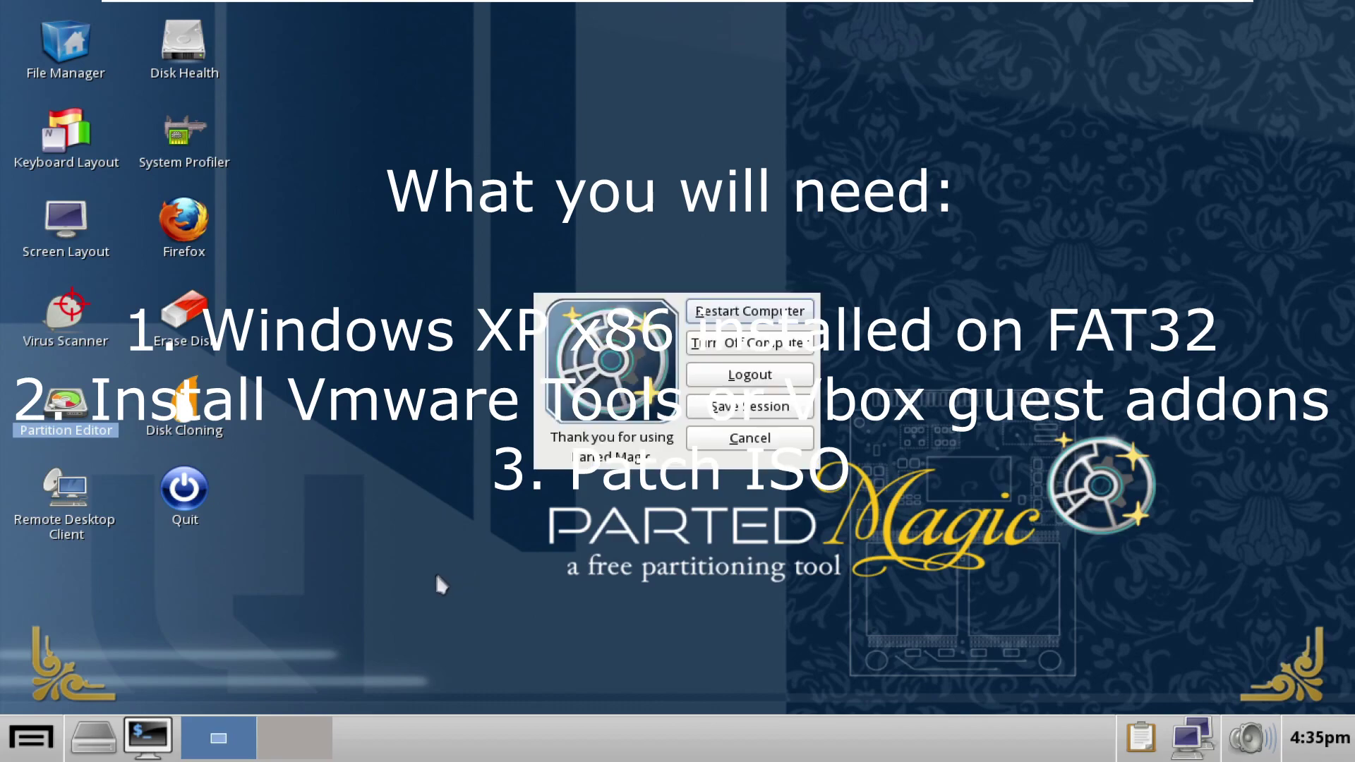
{"action": "left_click", "coordinate": [750, 344]}
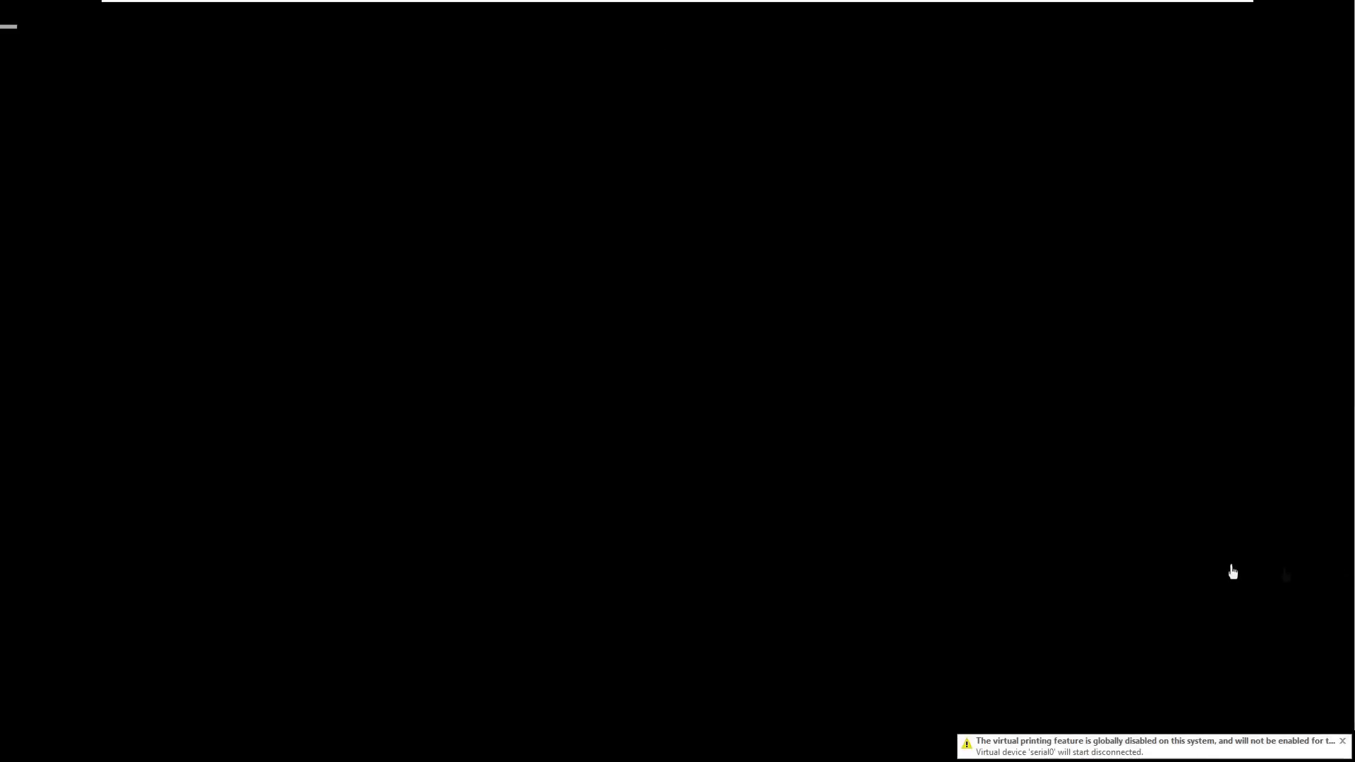
- Start the Windows XP Professional installation on the FAT32 partition C:, leaving the current file system intact
{"action": "left_click", "coordinate": [563, 336]}
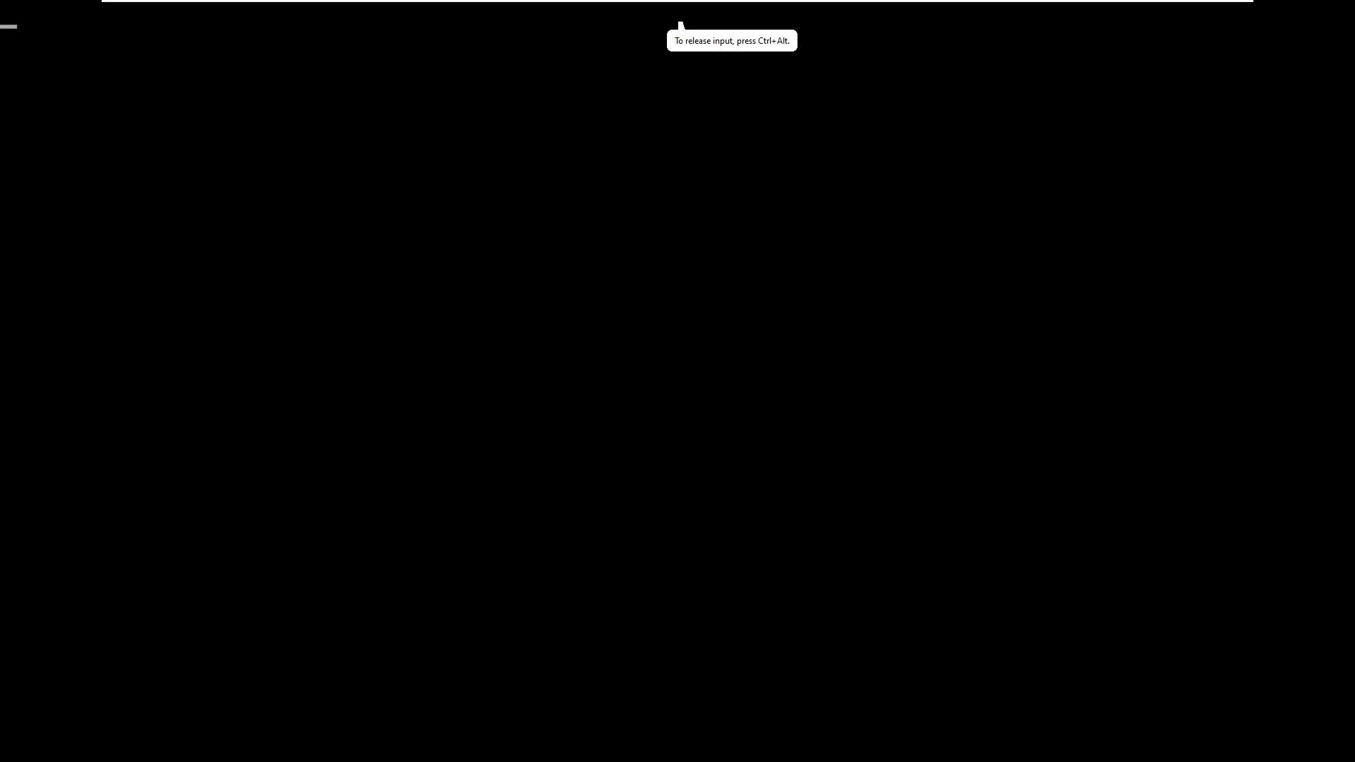
{"action": "key", "text": "ctrl+alt"}
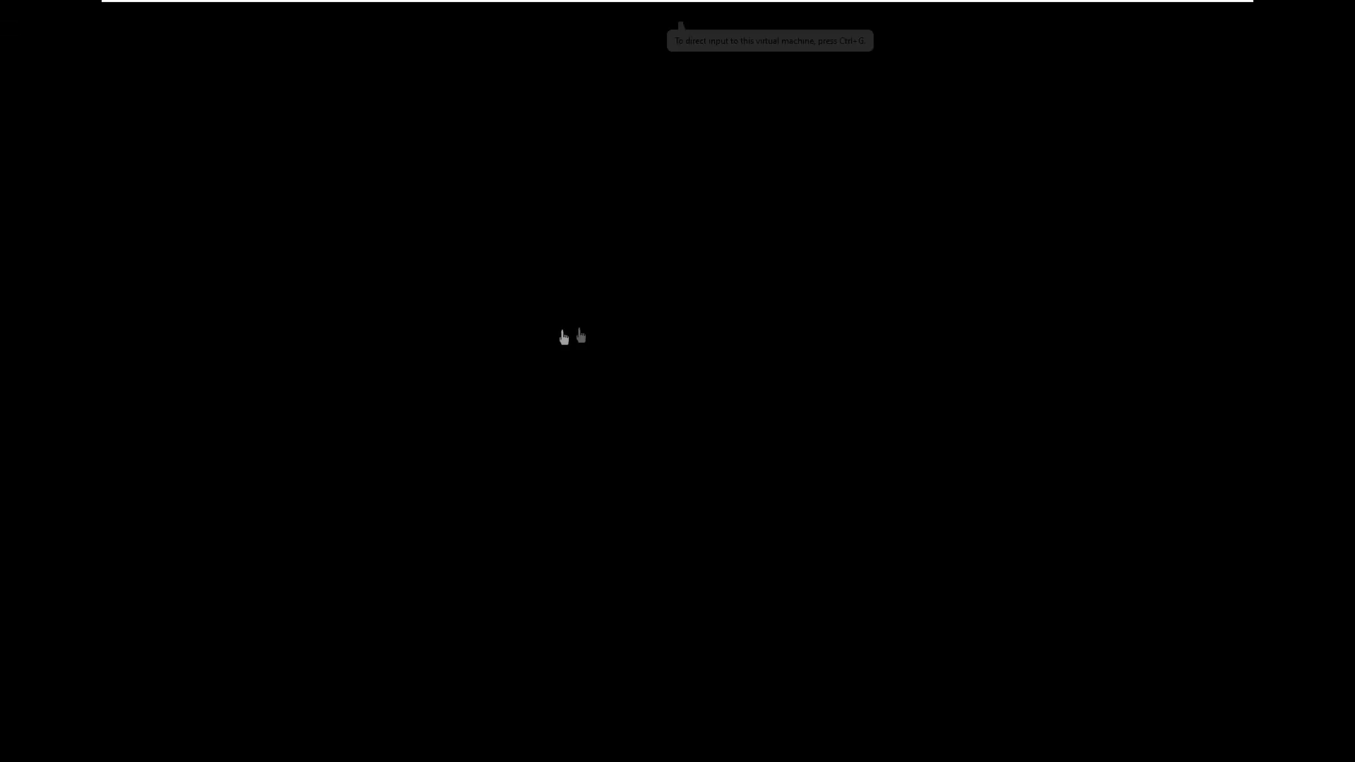
{"action": "key", "text": "ctrl+g"}
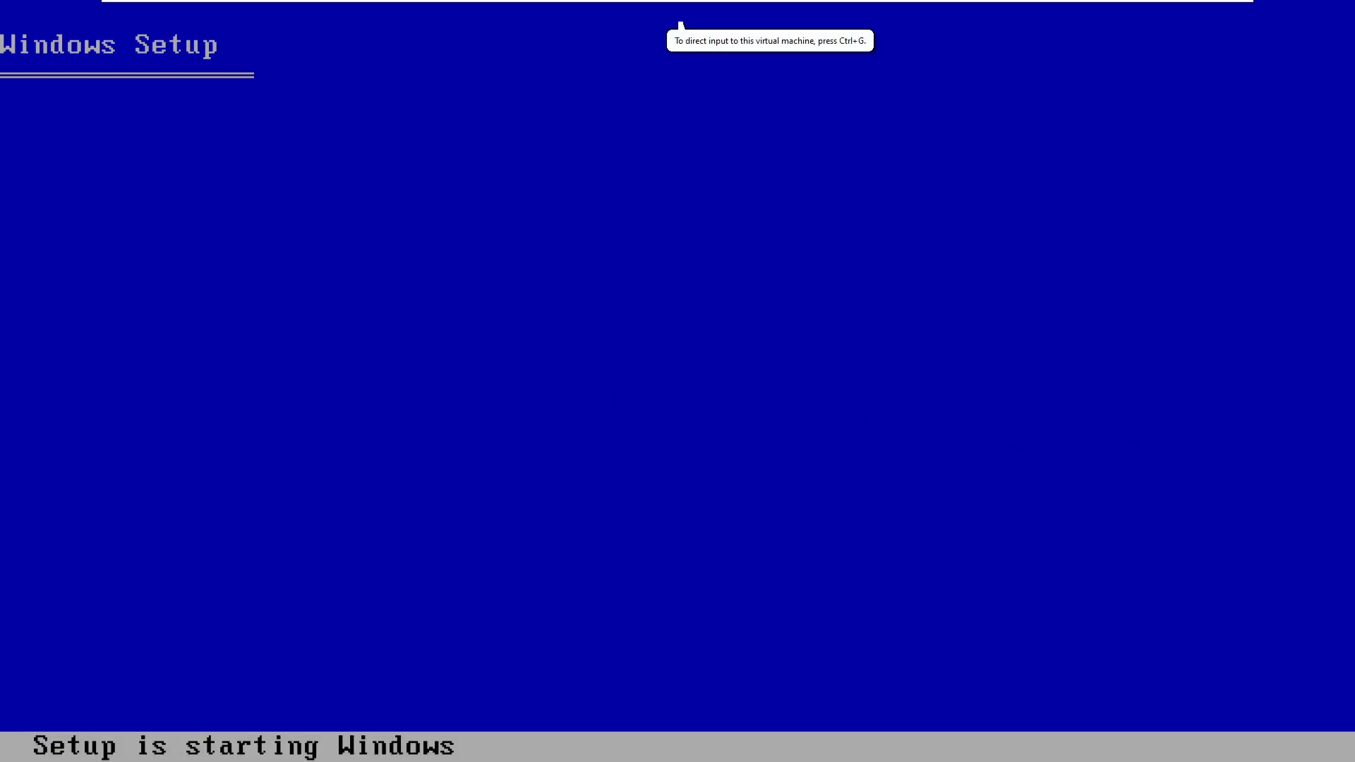
{"action": "left_click", "coordinate": [681, 24]}
{"action": "key", "text": "Return"}
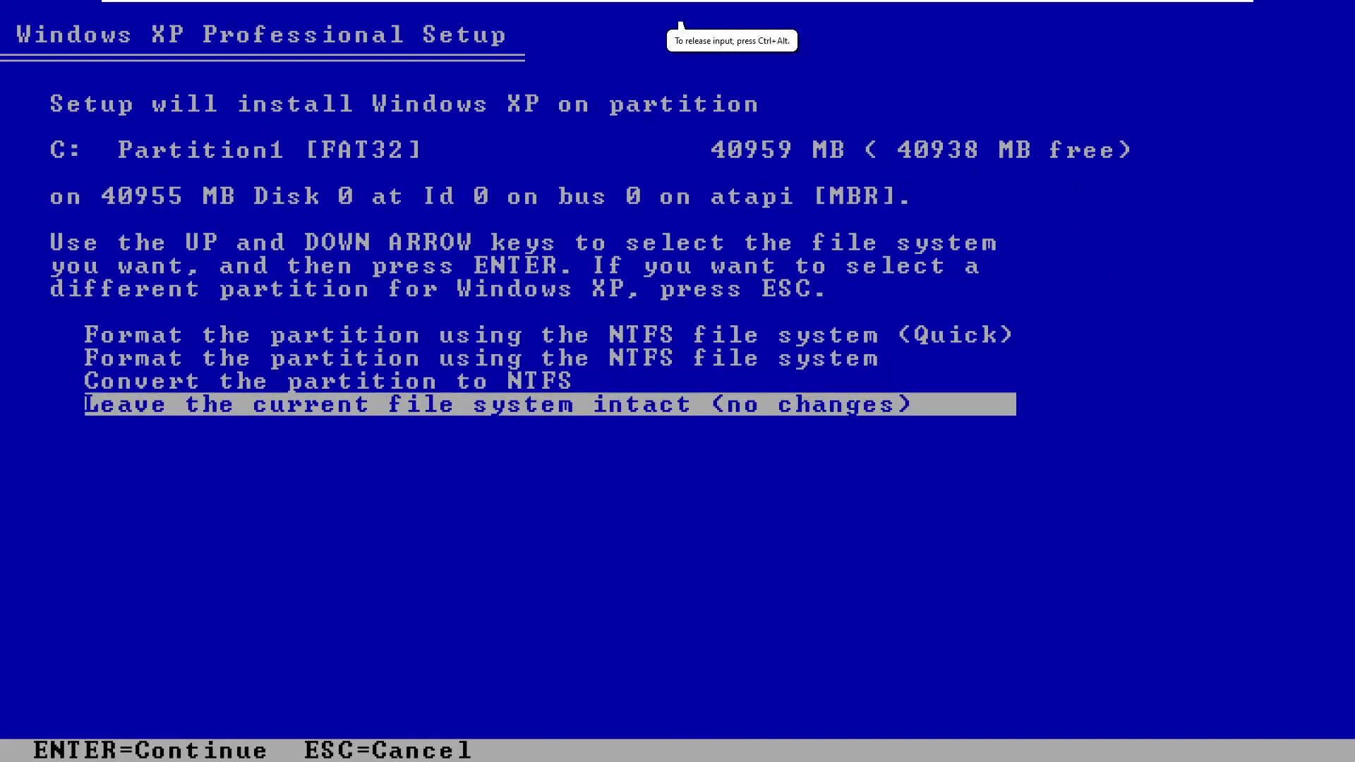
{"action": "key", "text": "Return"}
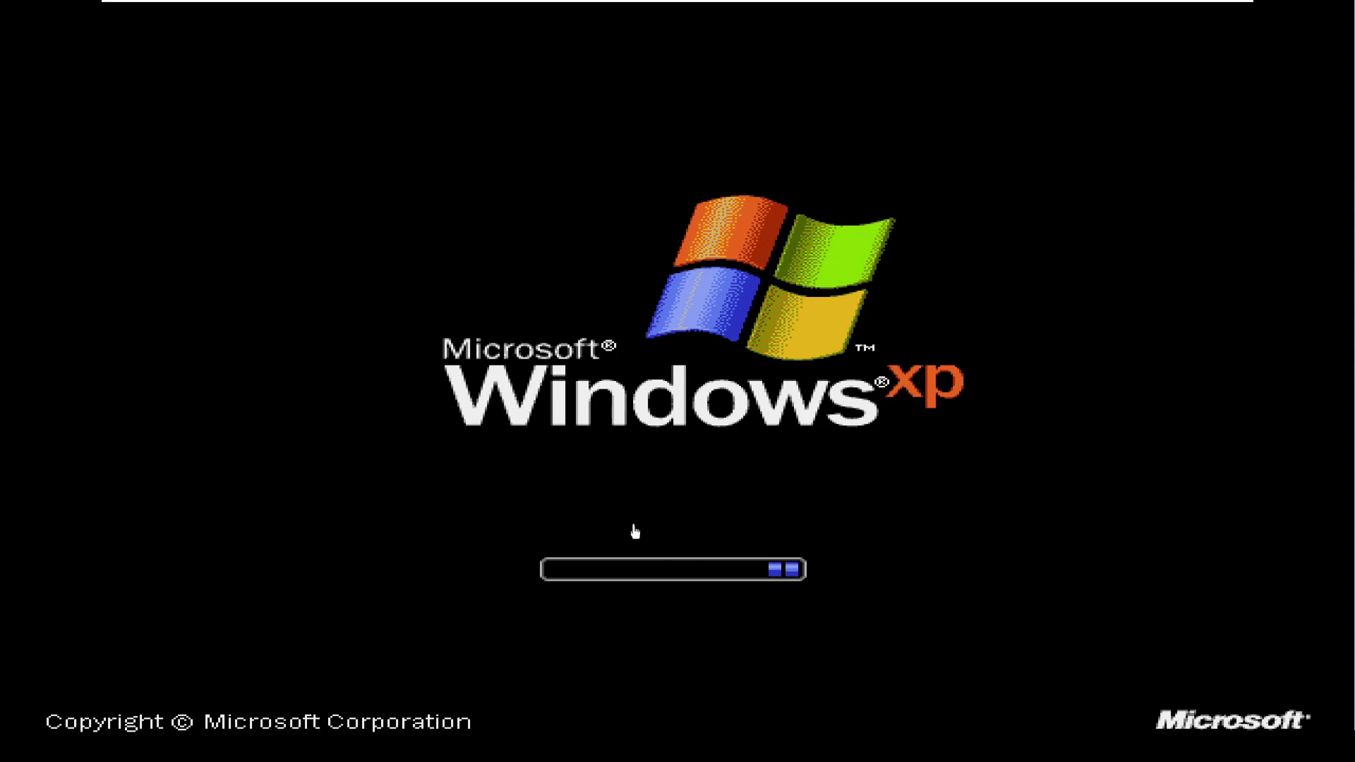
- Direct input to the virtual machine and accept the default regional and language options in Windows XP setup
{"action": "left_click", "coordinate": [602, 282]}
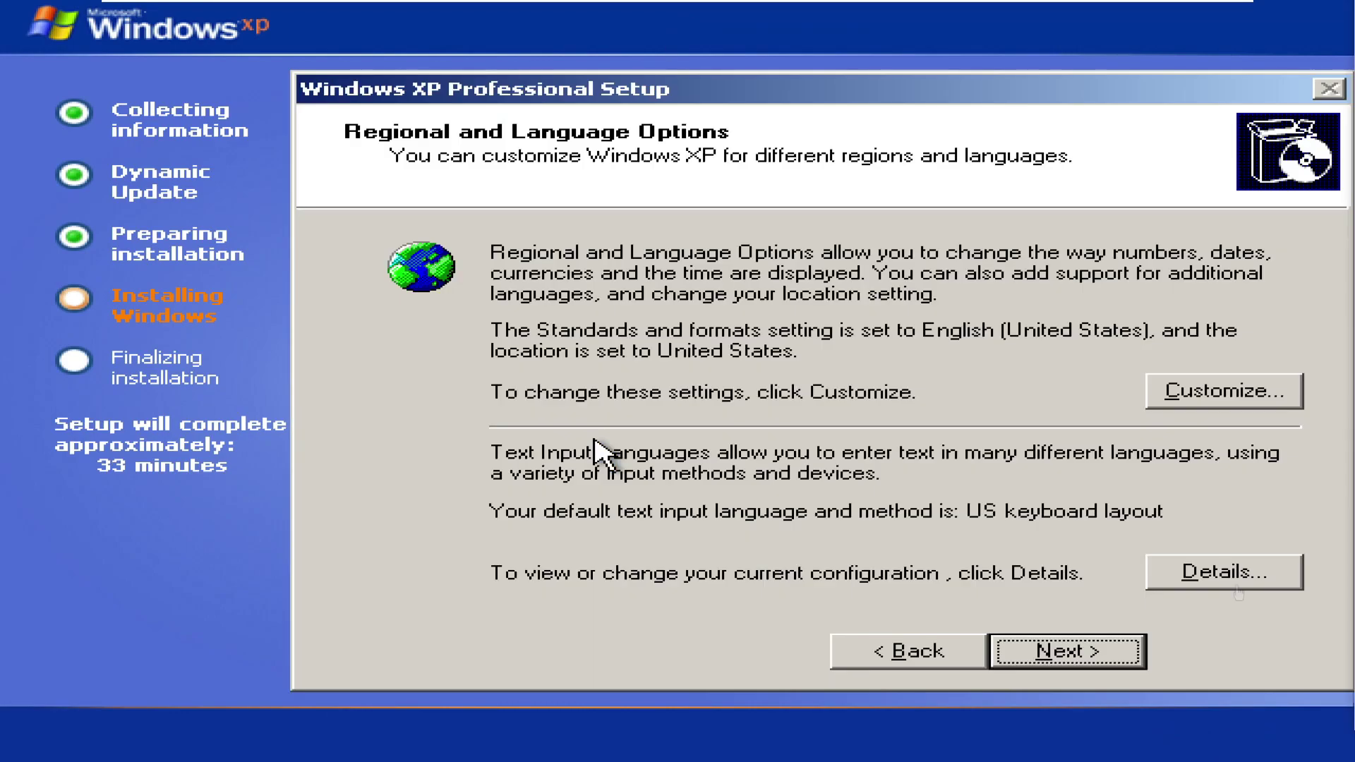
{"action": "left_click", "coordinate": [608, 429]}
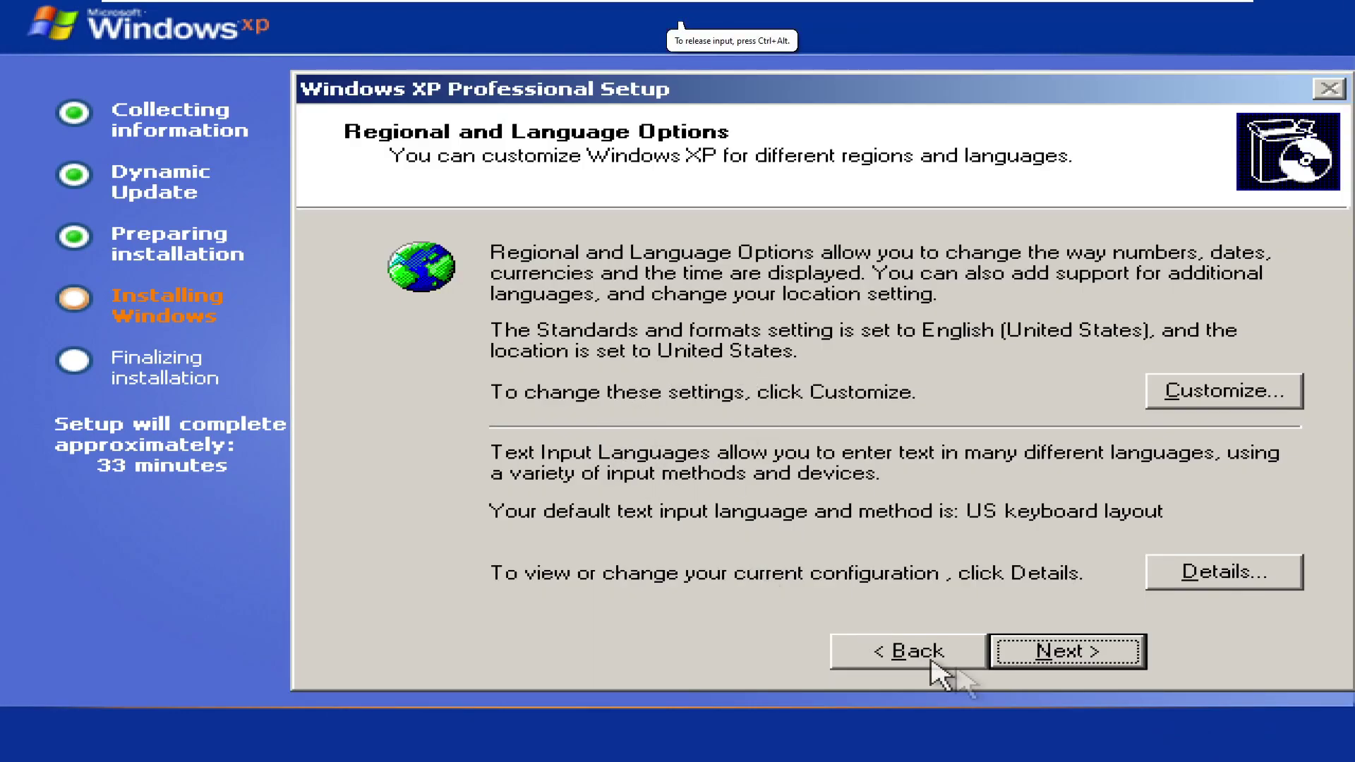
{"action": "left_click", "coordinate": [1039, 654]}
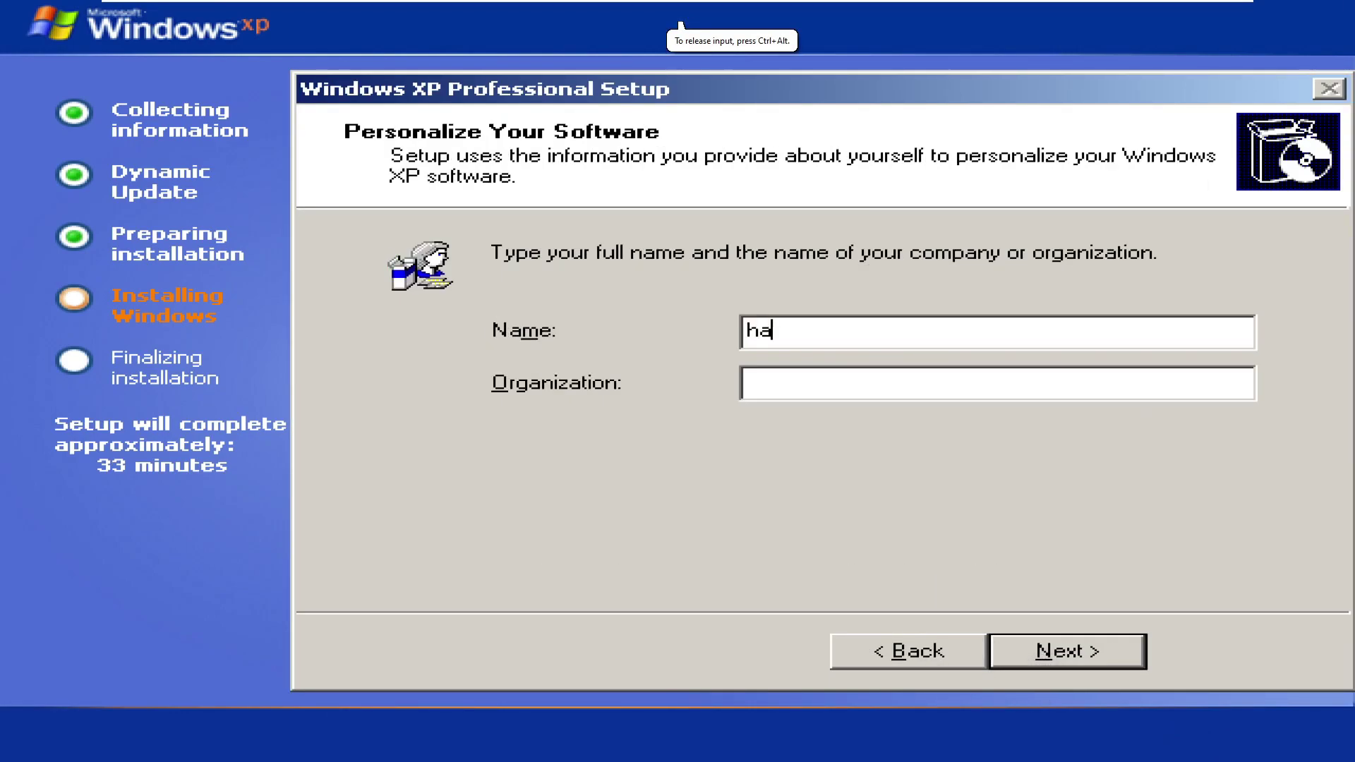
- Enter the owner's name and keep the suggested computer name with a blank Administrator password
{"action": "type", "text": "happysquirrel"}
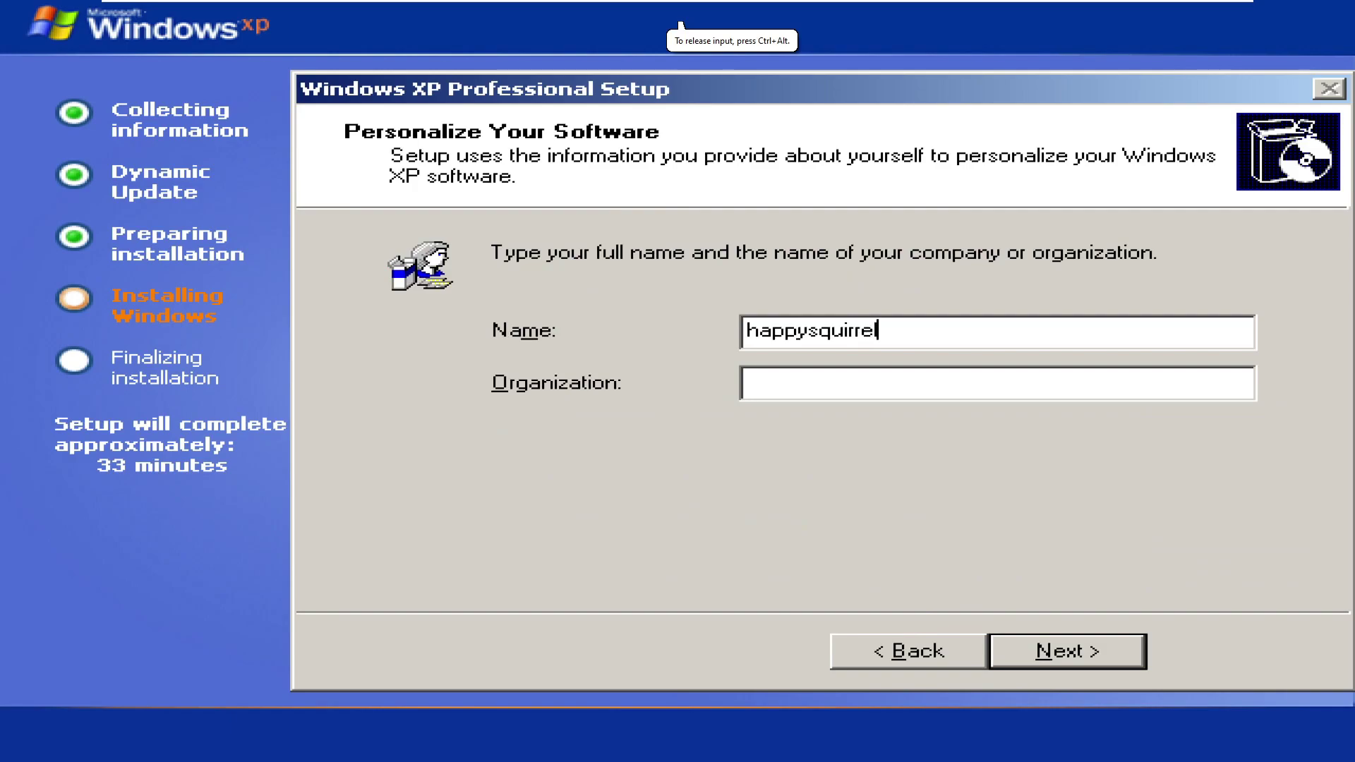
{"action": "type", "text": "builder"}
{"action": "key", "text": "Return"}
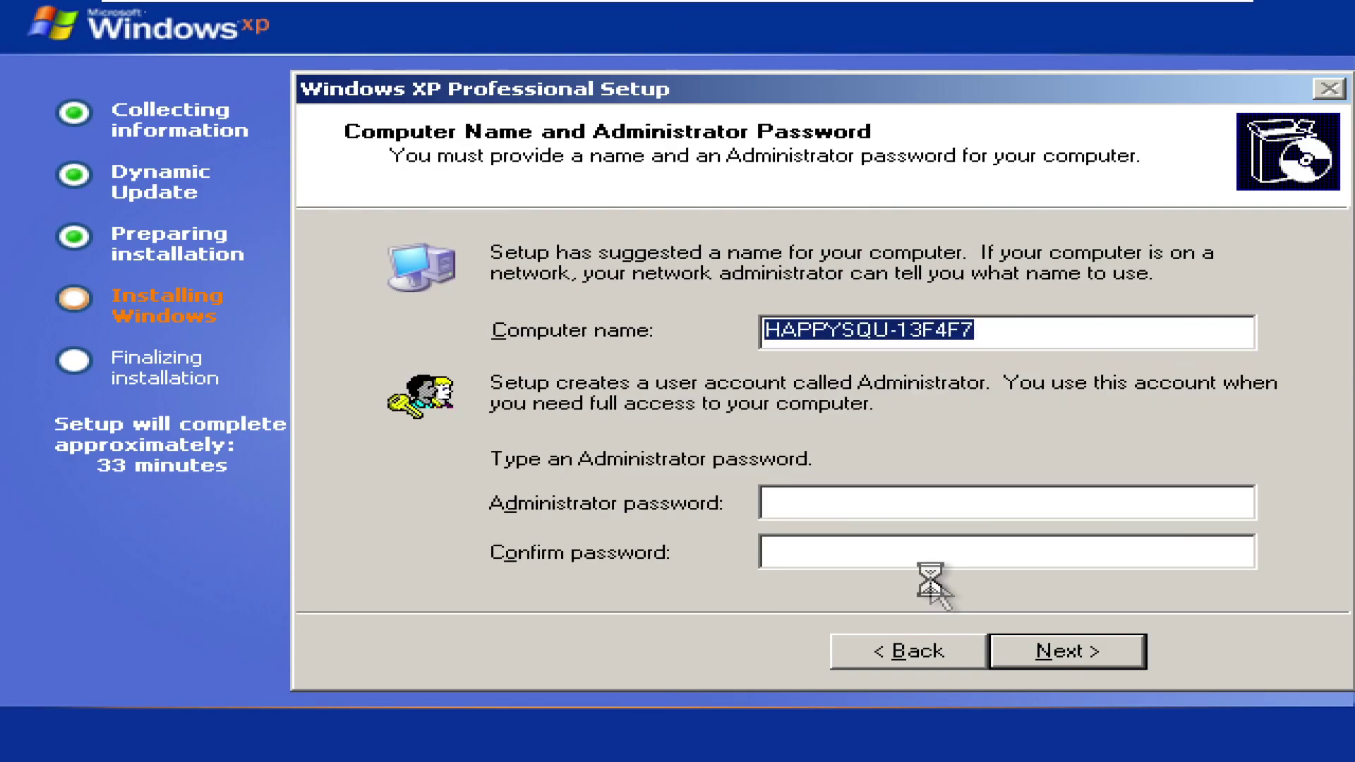
{"action": "key", "text": "Return"}
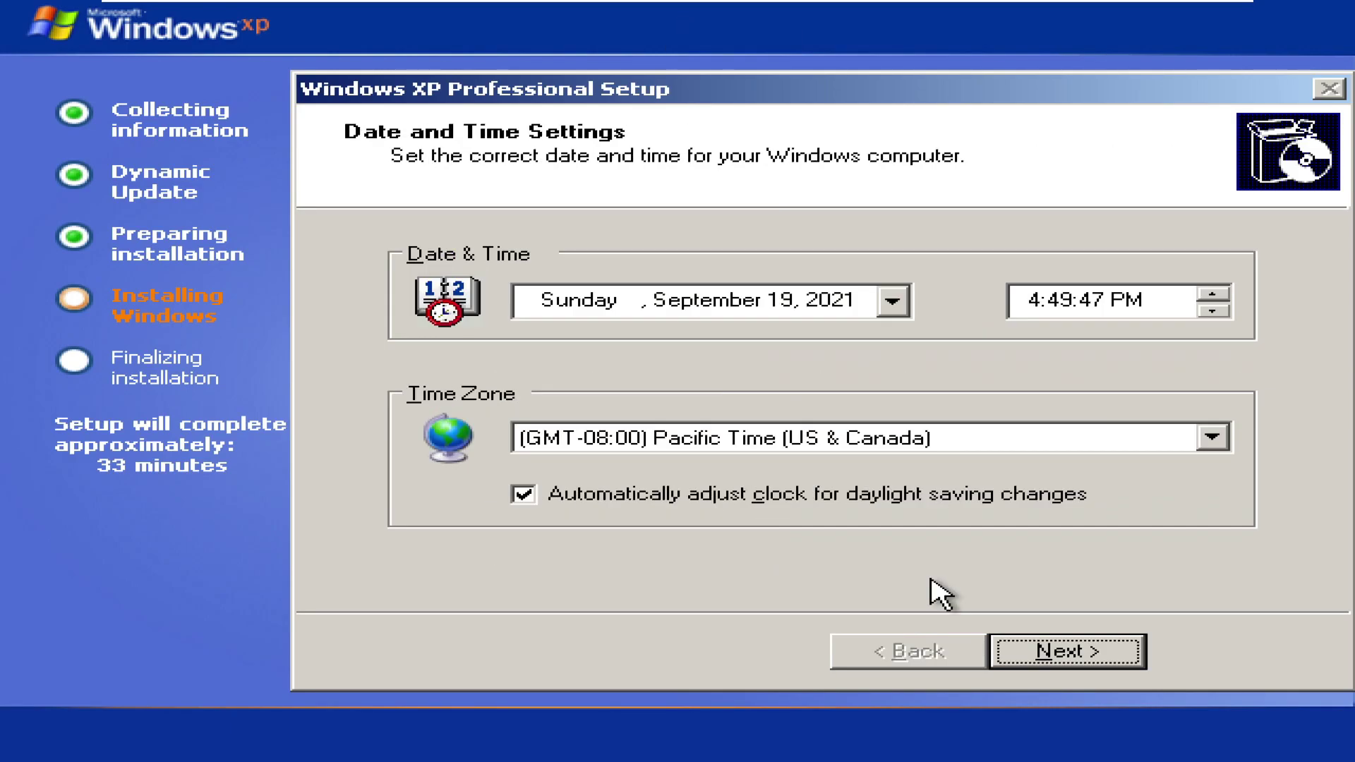
- Set the time zone to (GMT+06:00) Ekaterinburg and continue past the date and time settings
{"action": "left_click", "coordinate": [1214, 435]}
{"action": "left_click_drag", "start_coordinate": [1208, 355], "coordinate": [1232, 420]}
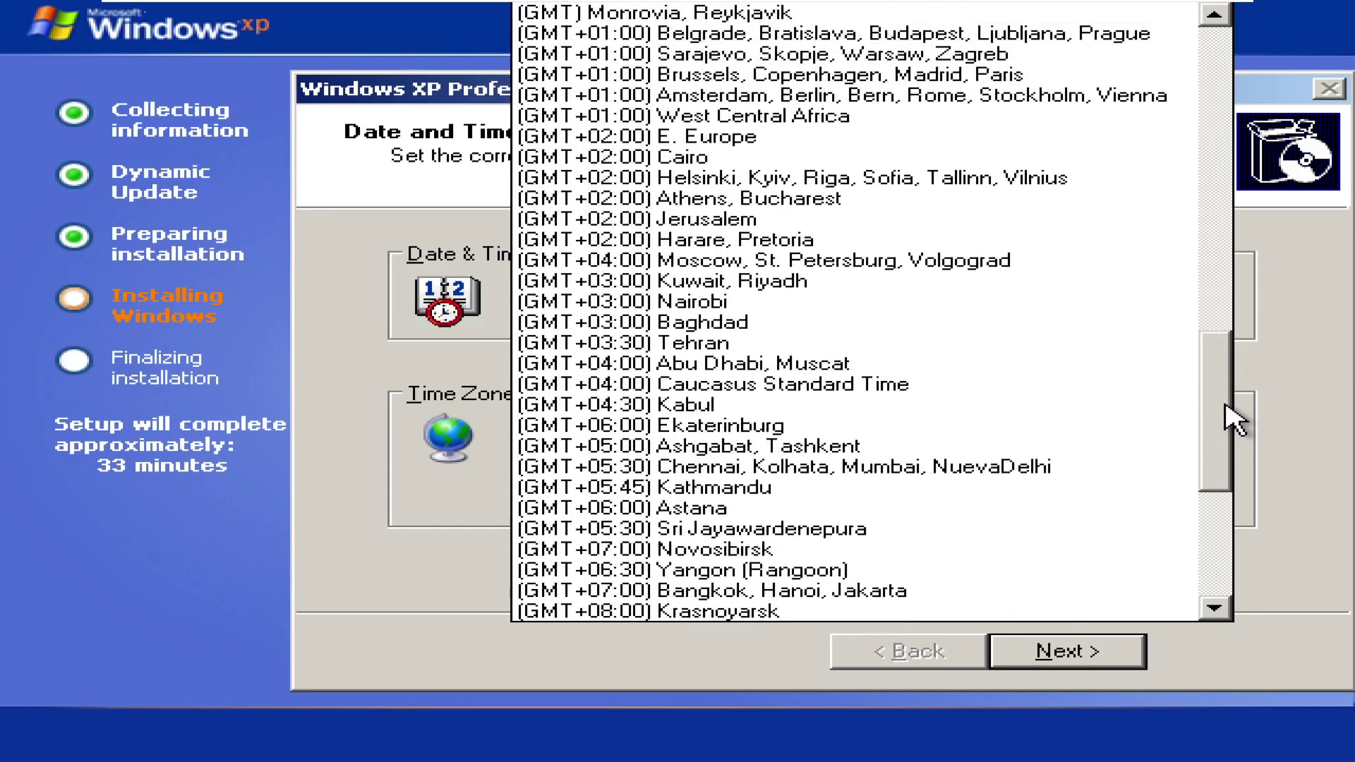
{"action": "left_click", "coordinate": [1002, 425]}
{"action": "left_click", "coordinate": [1066, 660]}
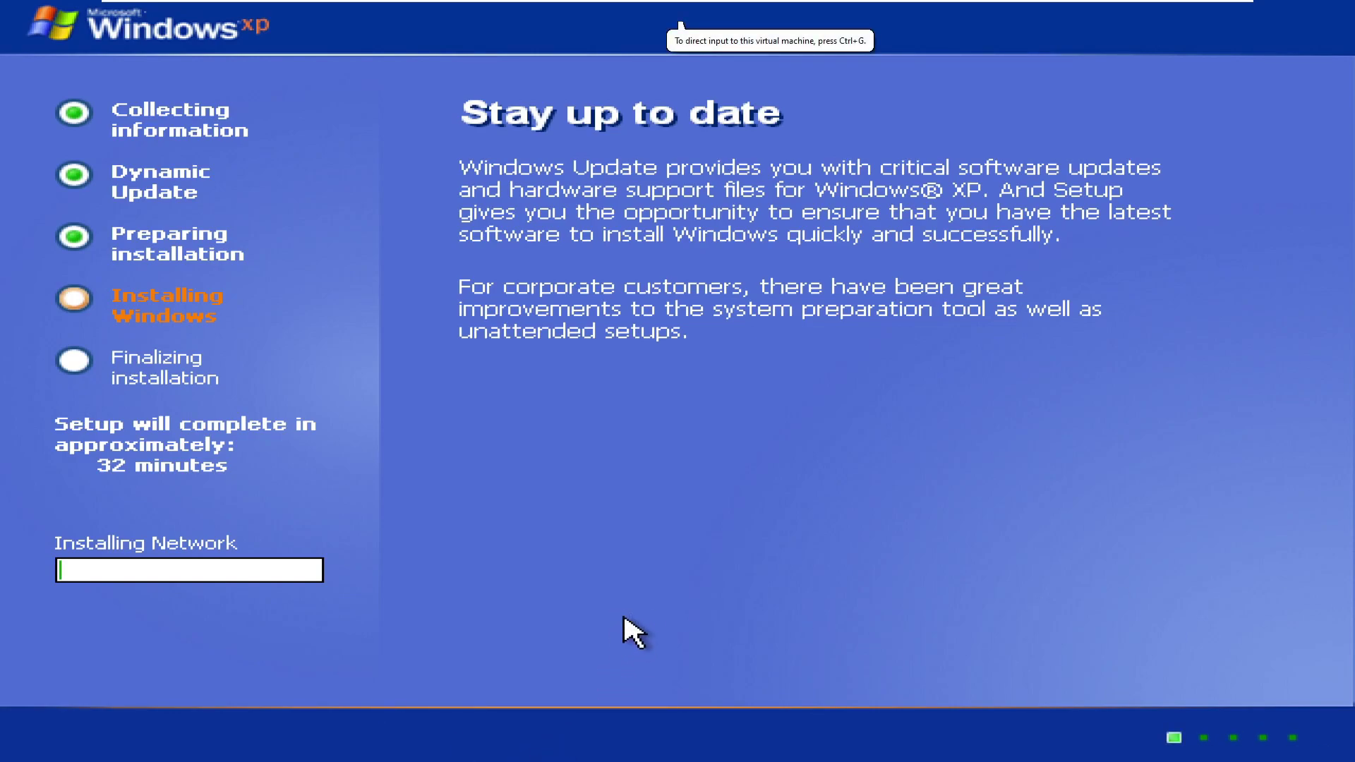
- Continue the installation with the default choices and accept the adjusted screen resolution
{"action": "key", "text": "ctrl+g"}
{"action": "key", "text": "Return"}
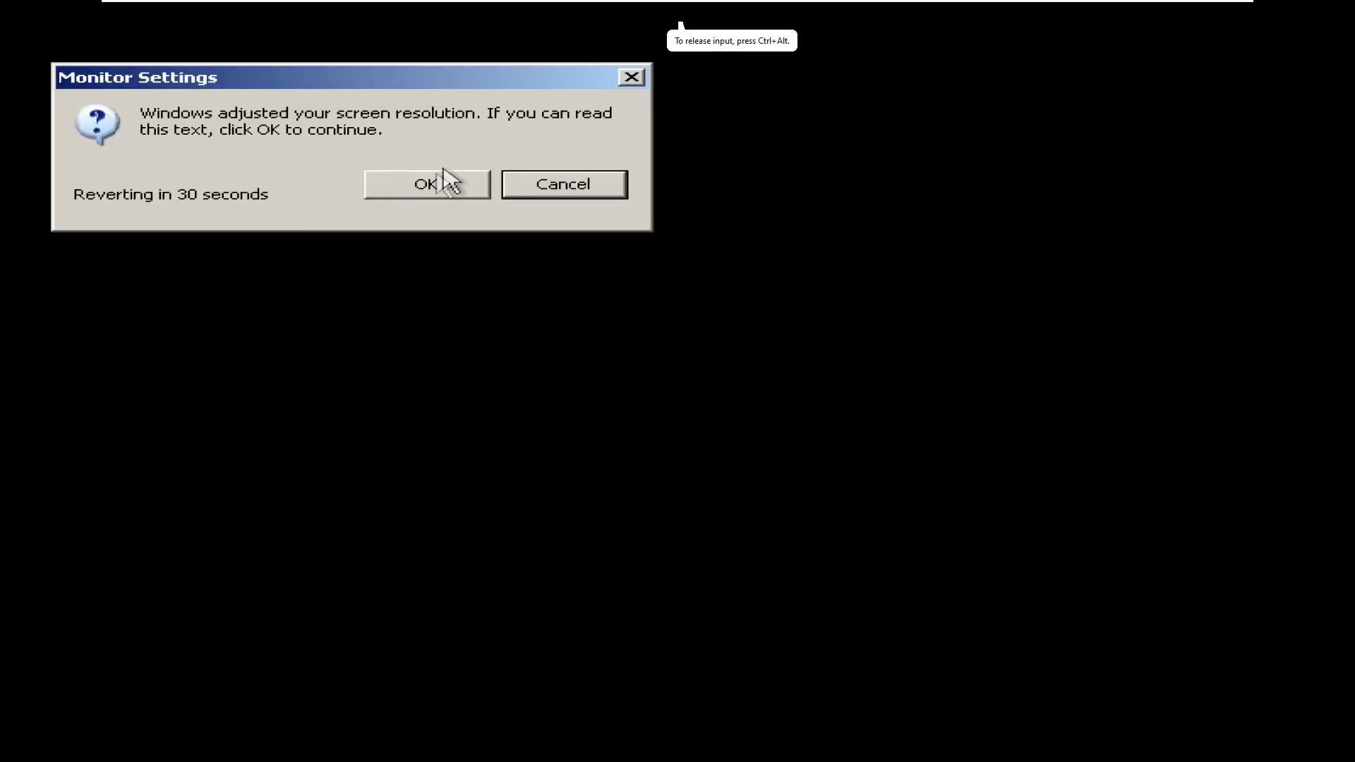
{"action": "left_click", "coordinate": [426, 185]}
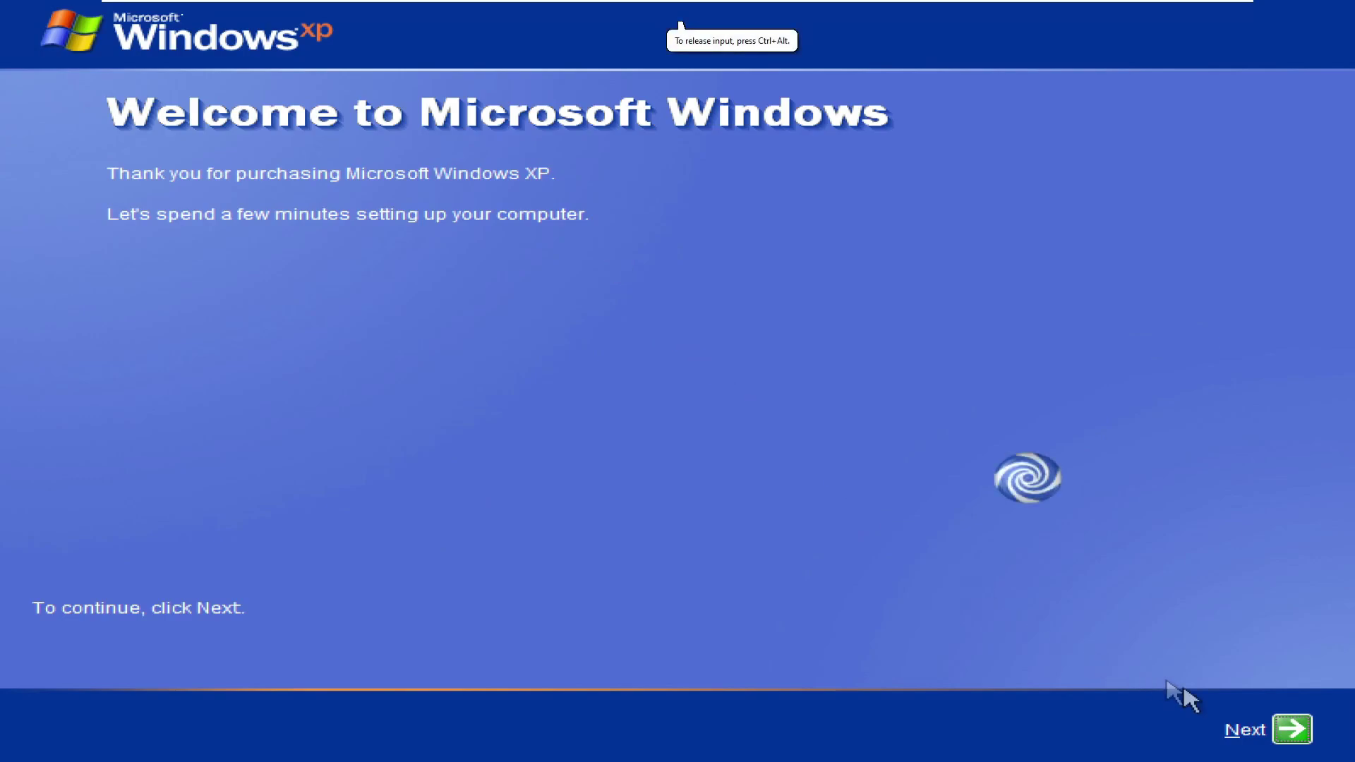
- Begin the first-run setup, choosing "Not right now" for Automatic Updates and declining online registration with Microsoft
{"action": "left_click", "coordinate": [1293, 731]}
{"action": "left_click", "coordinate": [202, 416]}
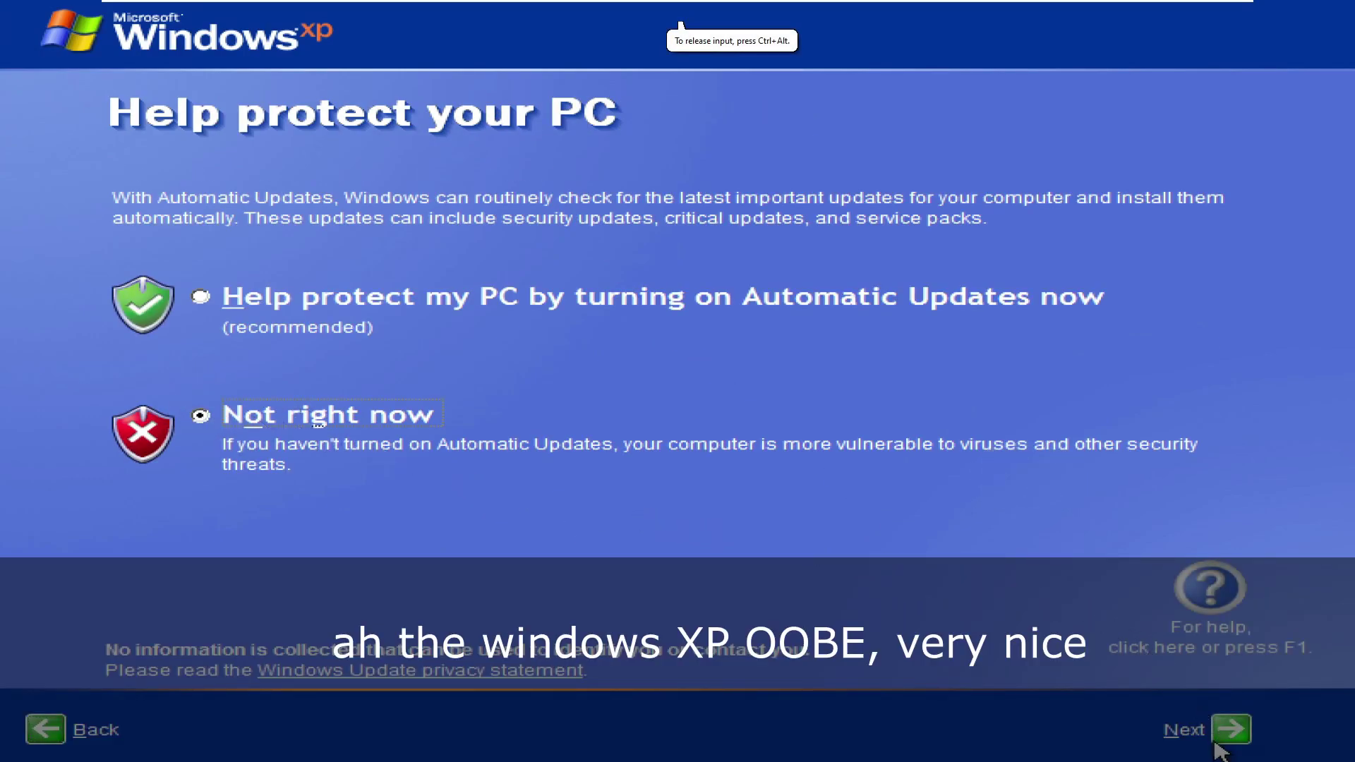
{"action": "left_click", "coordinate": [1229, 735]}
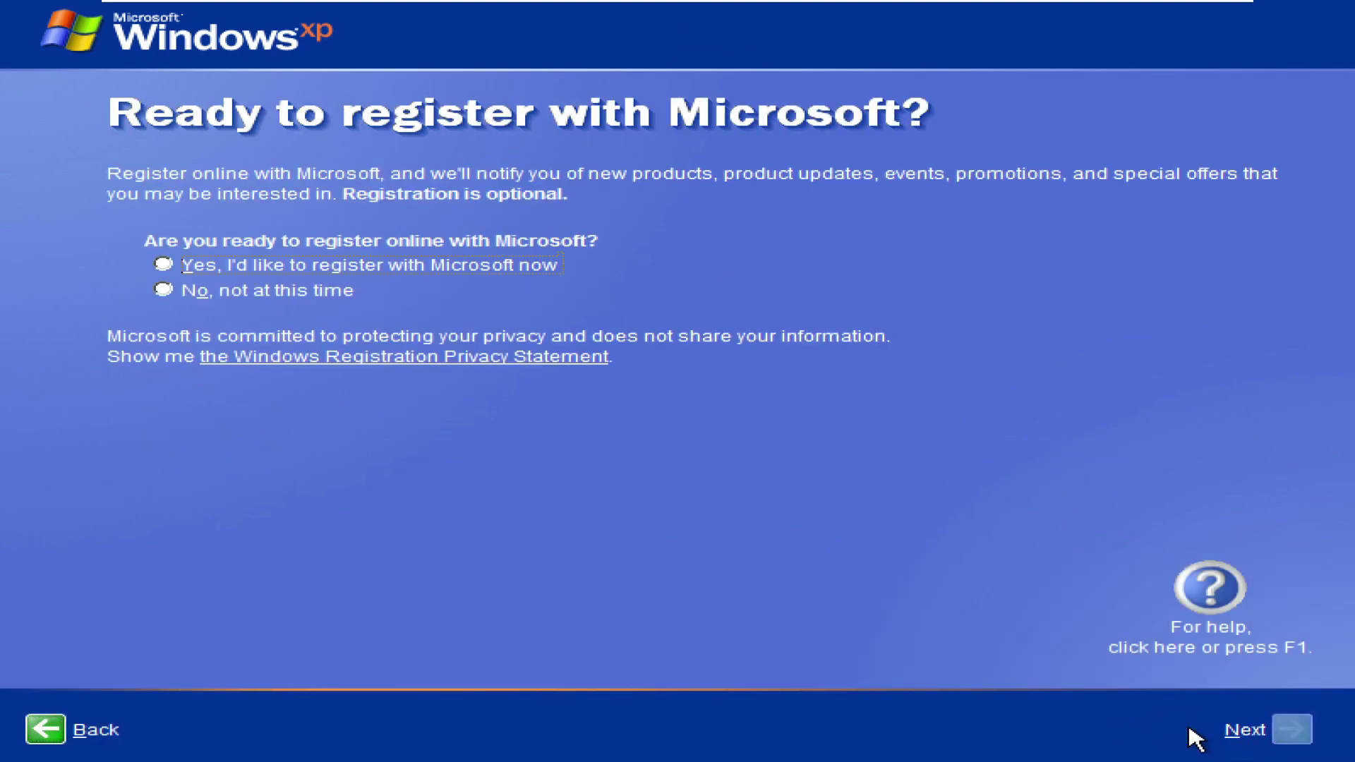
{"action": "left_click", "coordinate": [258, 292]}
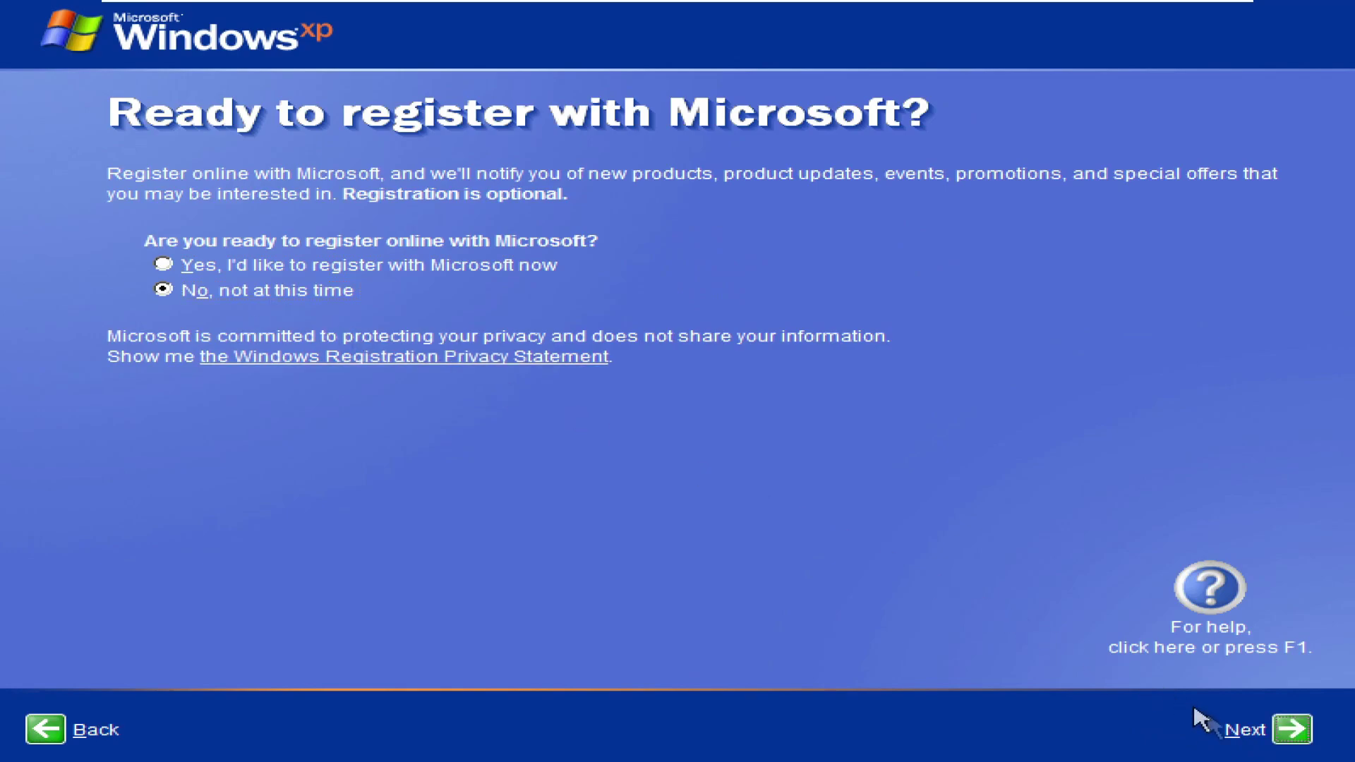
{"action": "left_click", "coordinate": [1287, 732]}
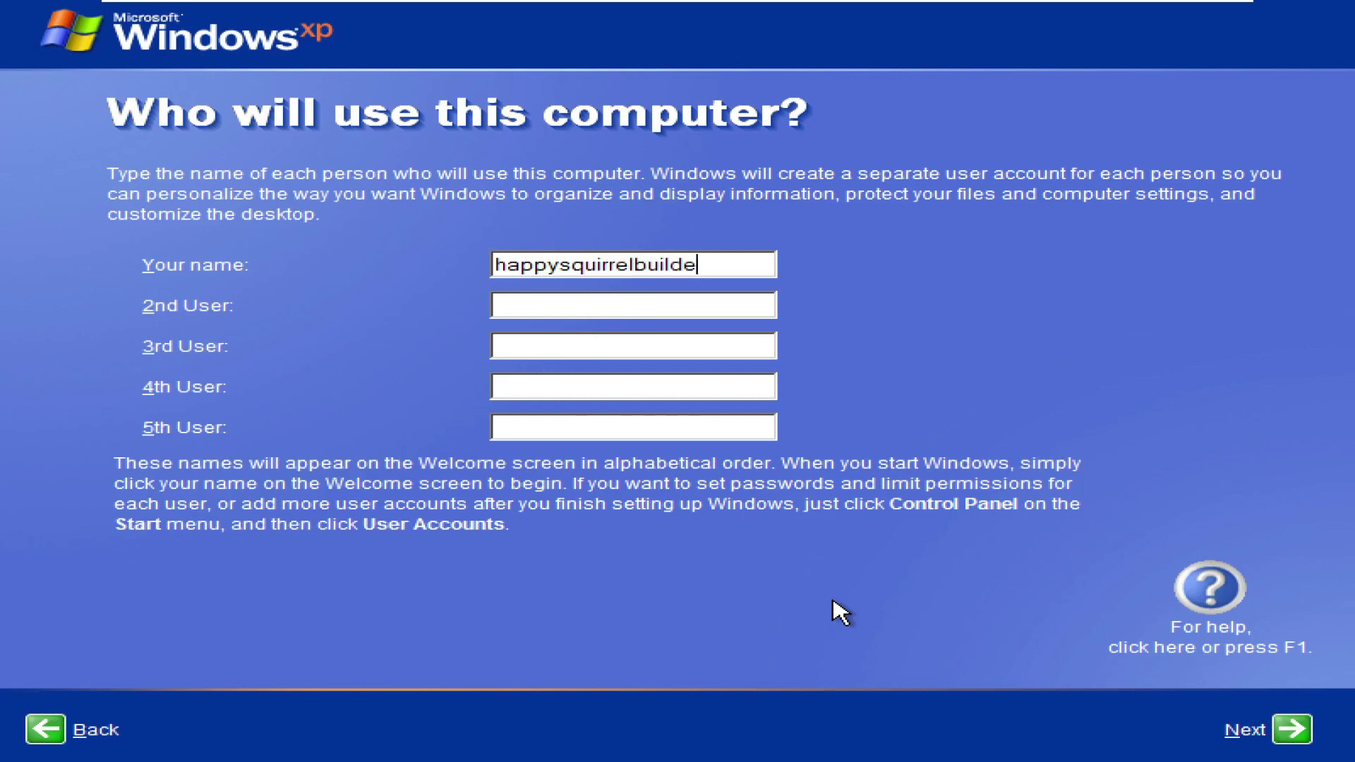
- Create the user account with the entered user name, finish the Windows setup and dismiss the Start menu
{"action": "left_click", "coordinate": [1285, 731]}
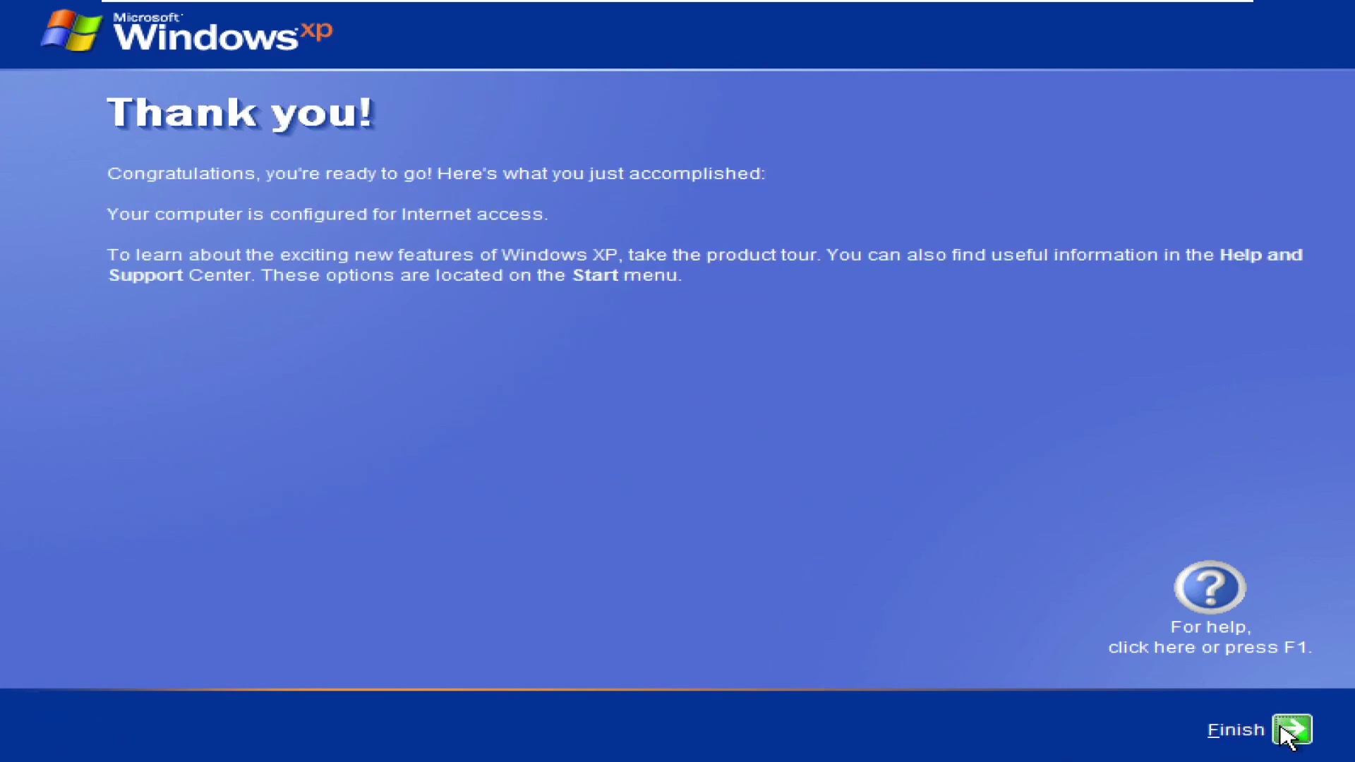
{"action": "left_click", "coordinate": [1283, 731]}
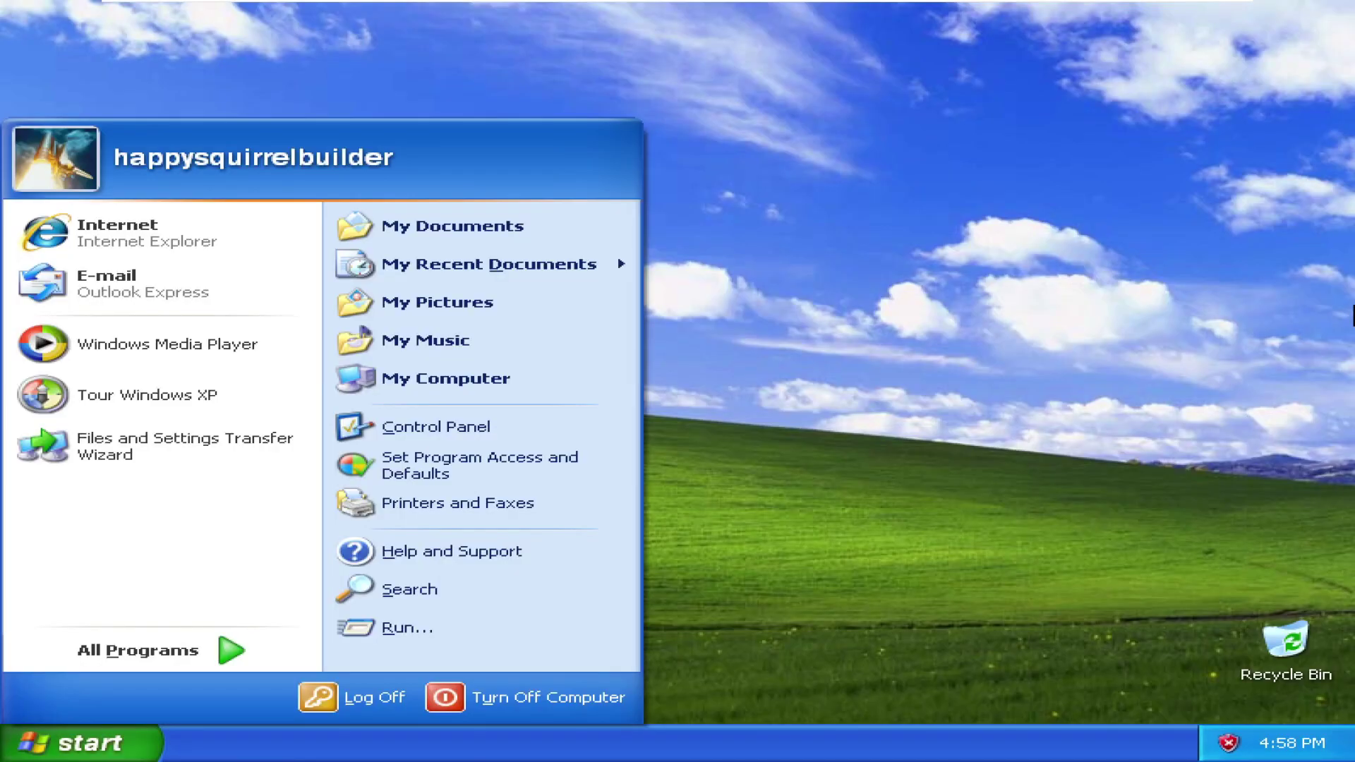
{"action": "left_click", "coordinate": [835, 369]}
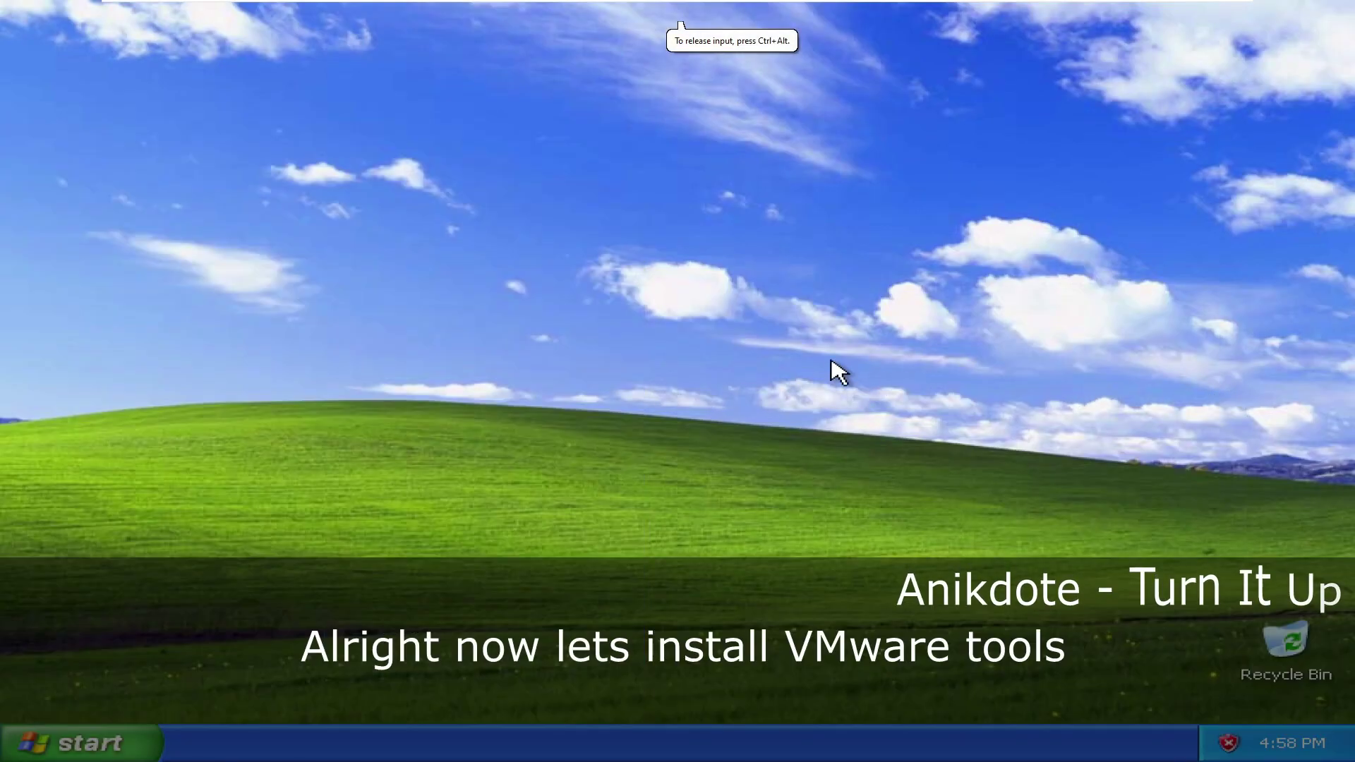
- Start the VMware Tools installation for the virtual machine and dismiss the antivirus notification
{"action": "mouse_move", "coordinate": [449, 9]}
{"action": "left_click", "coordinate": [231, 8]}
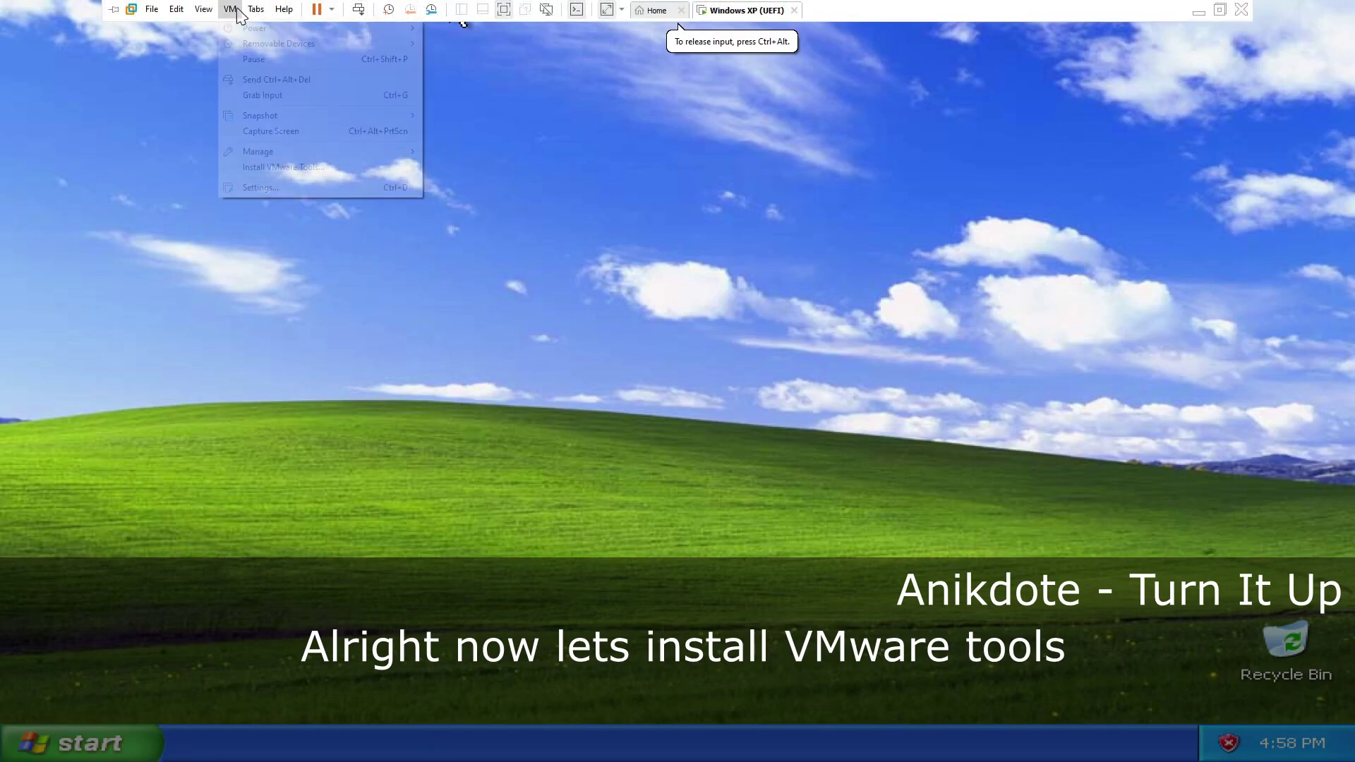
{"action": "left_click", "coordinate": [261, 169]}
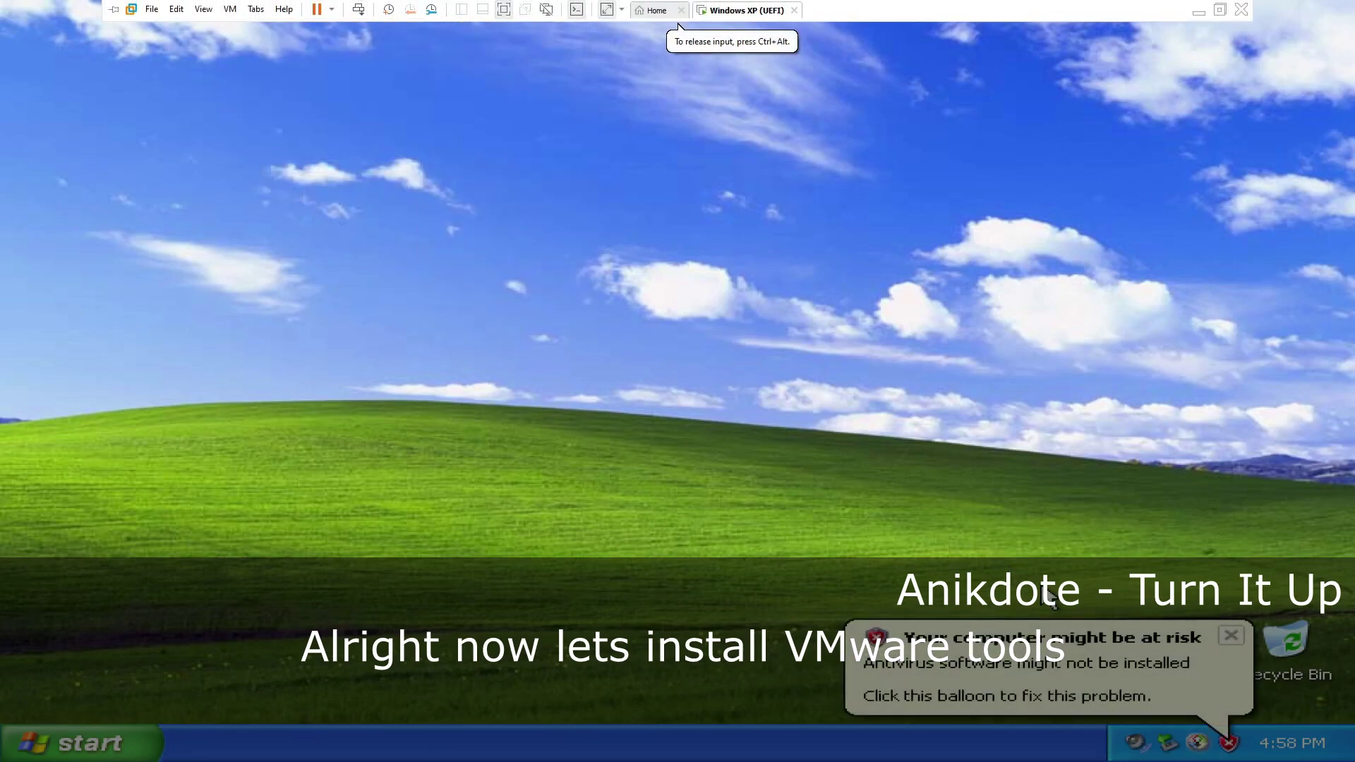
{"action": "left_click", "coordinate": [1231, 637]}
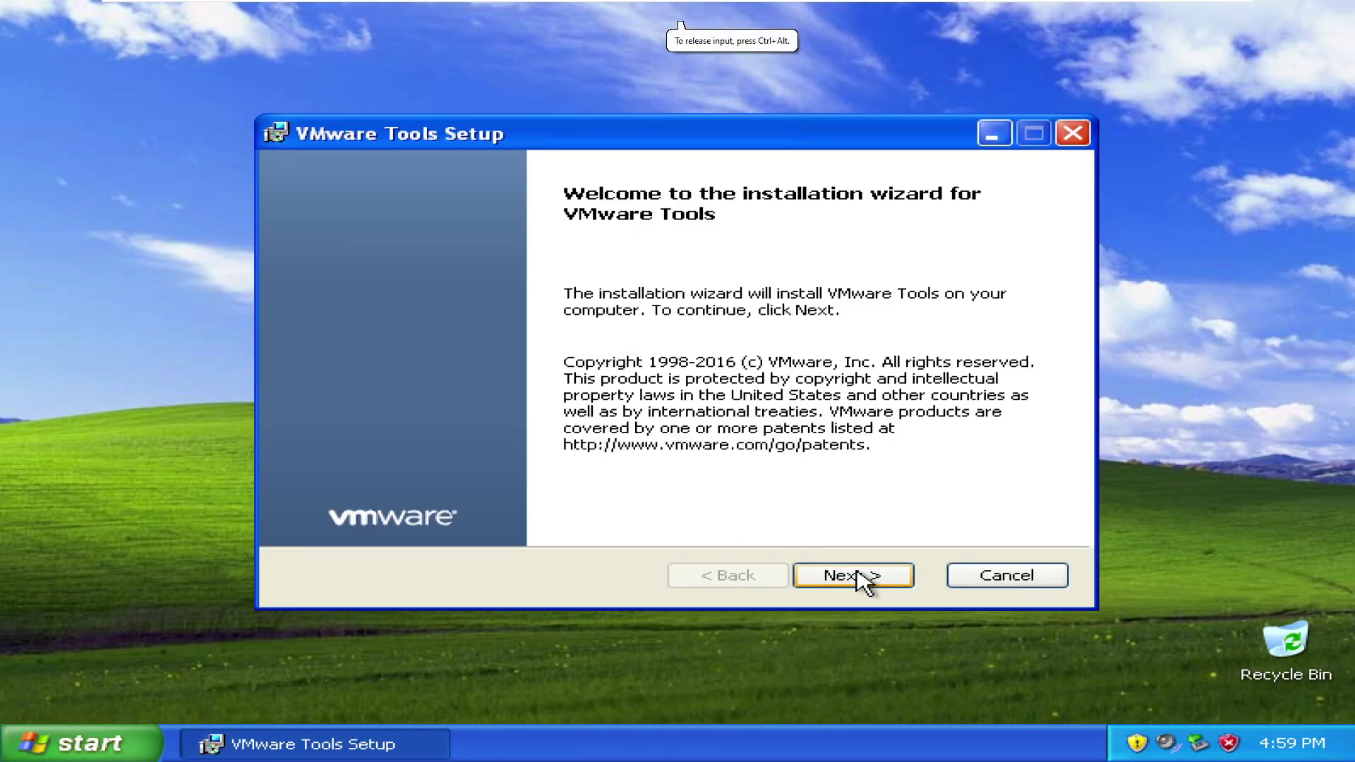
- Install VMware Tools with the Complete setup type, finish the wizard and restart Windows
{"action": "left_click", "coordinate": [862, 576]}
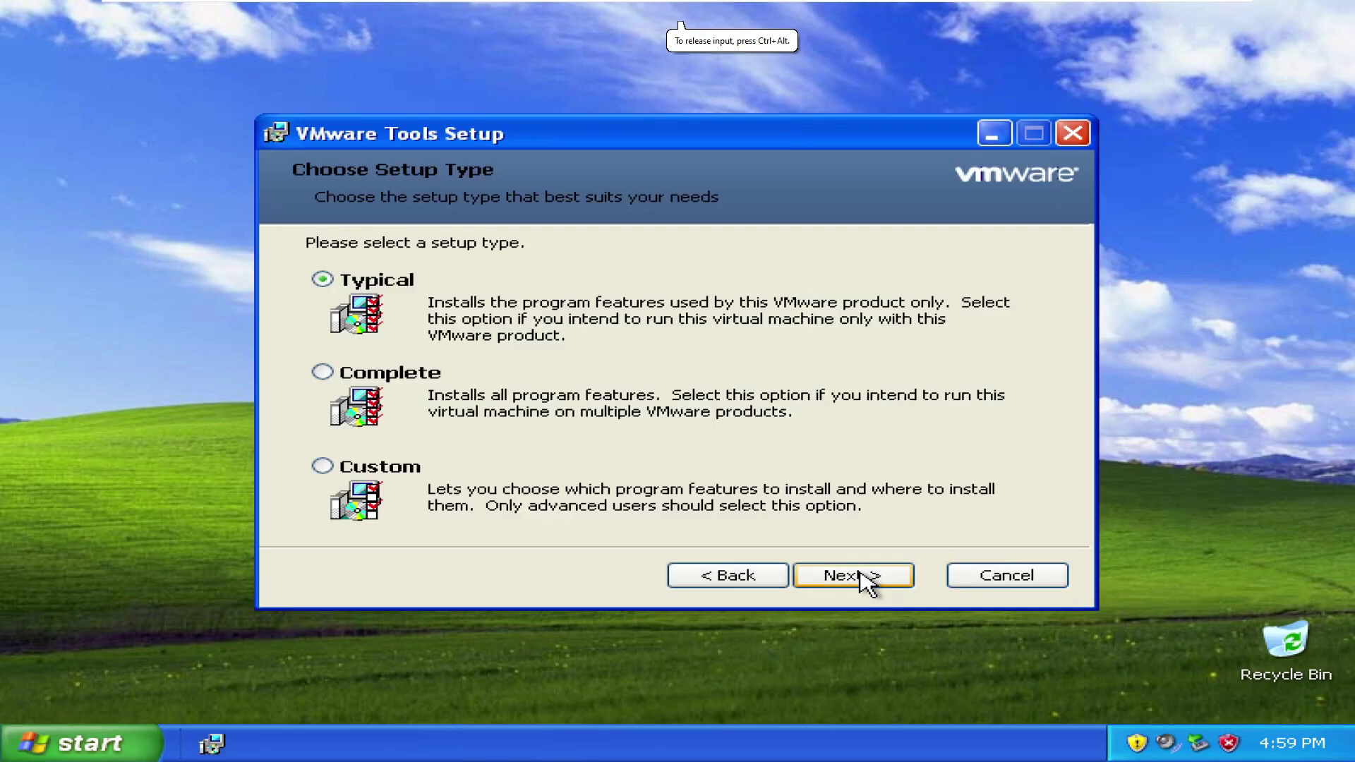
{"action": "left_click", "coordinate": [405, 373]}
{"action": "left_click", "coordinate": [876, 581]}
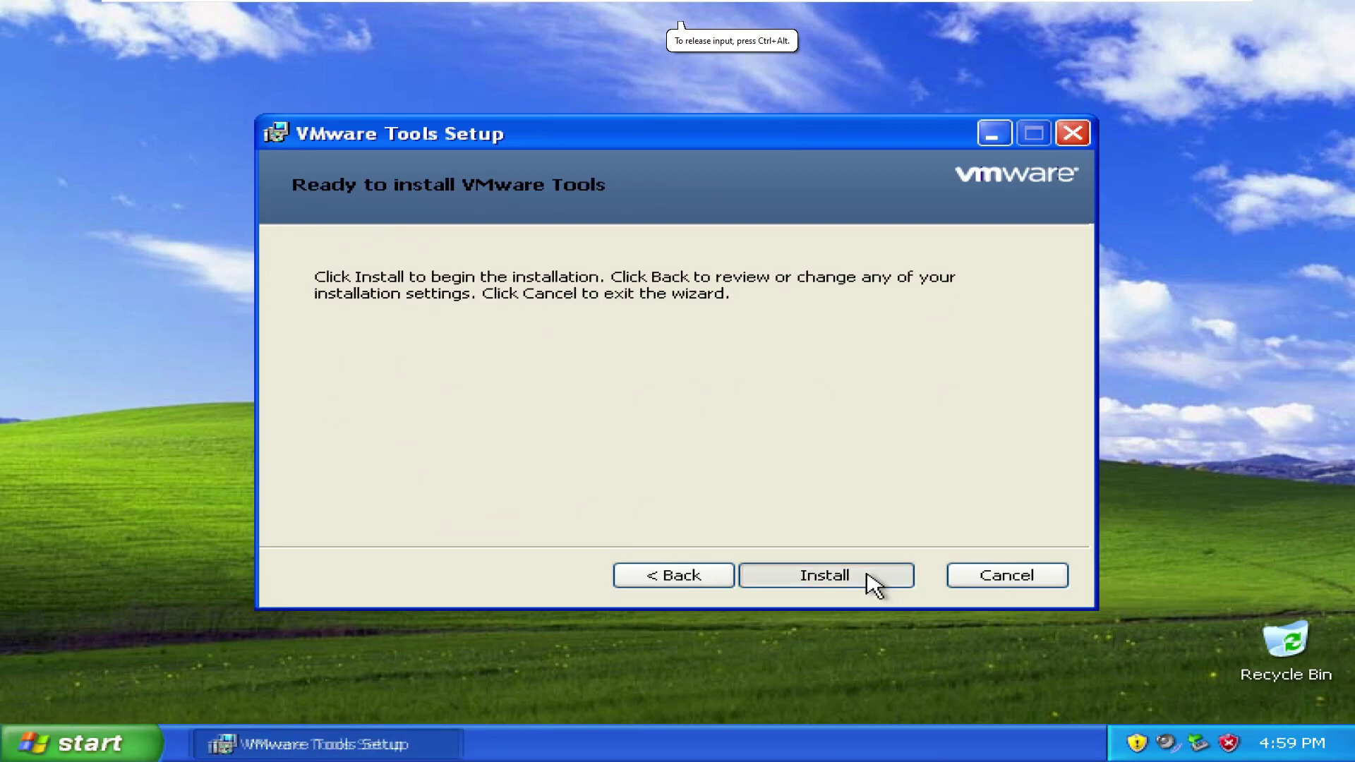
{"action": "left_click", "coordinate": [868, 575]}
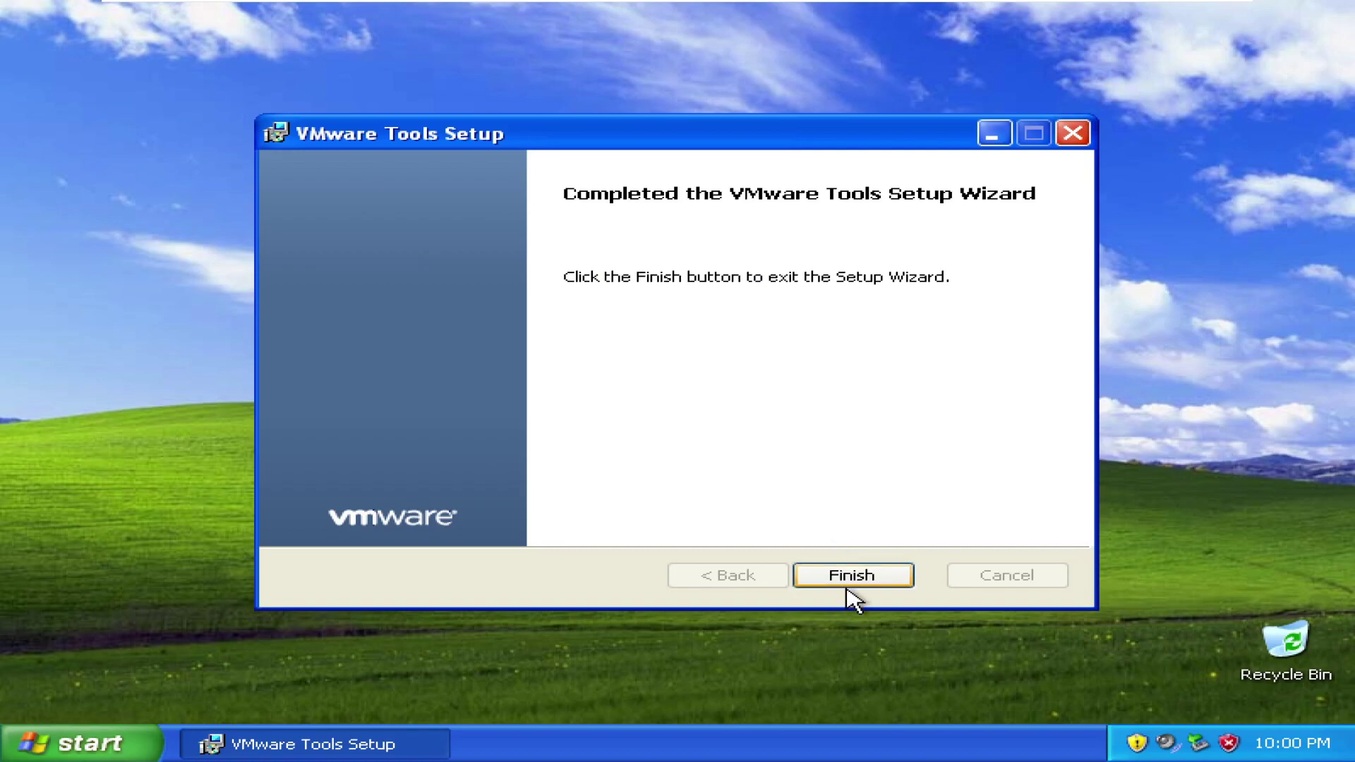
{"action": "left_click", "coordinate": [849, 578]}
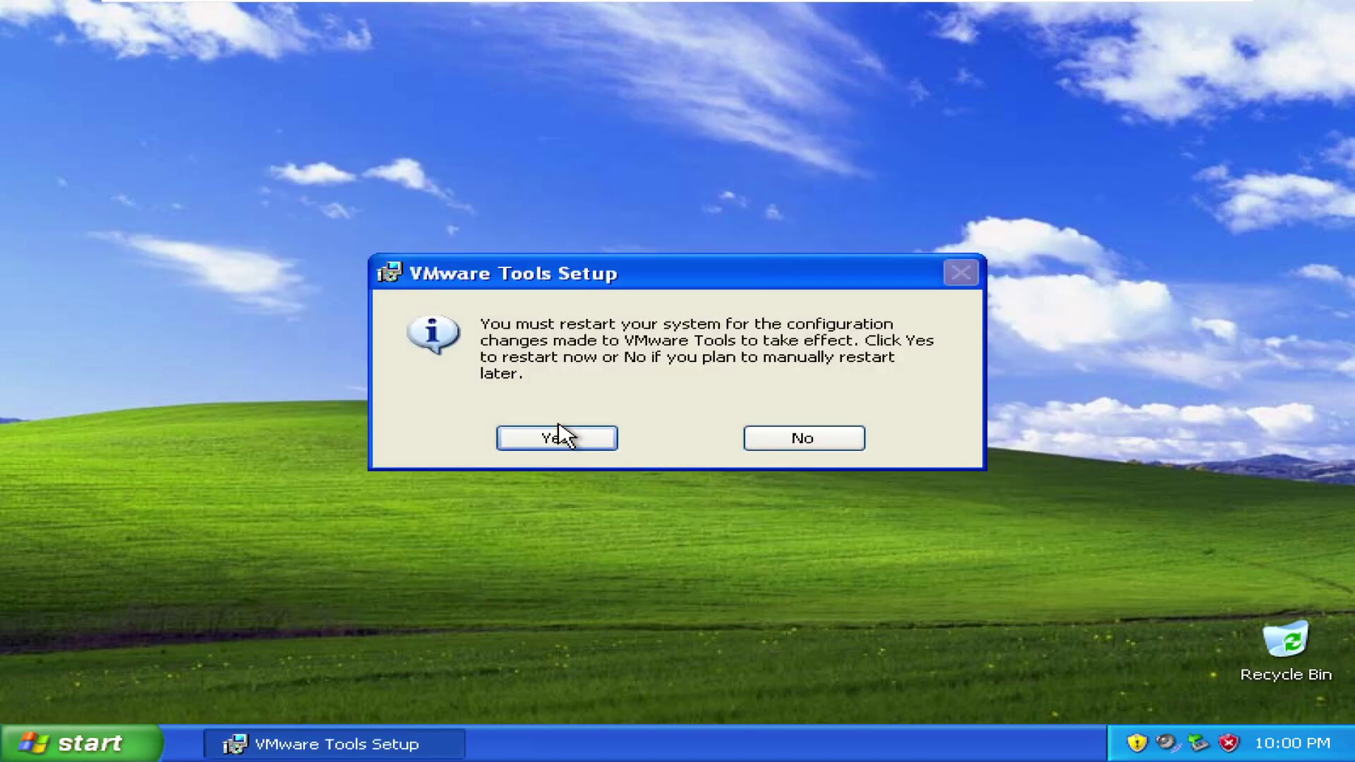
{"action": "left_click", "coordinate": [550, 437]}
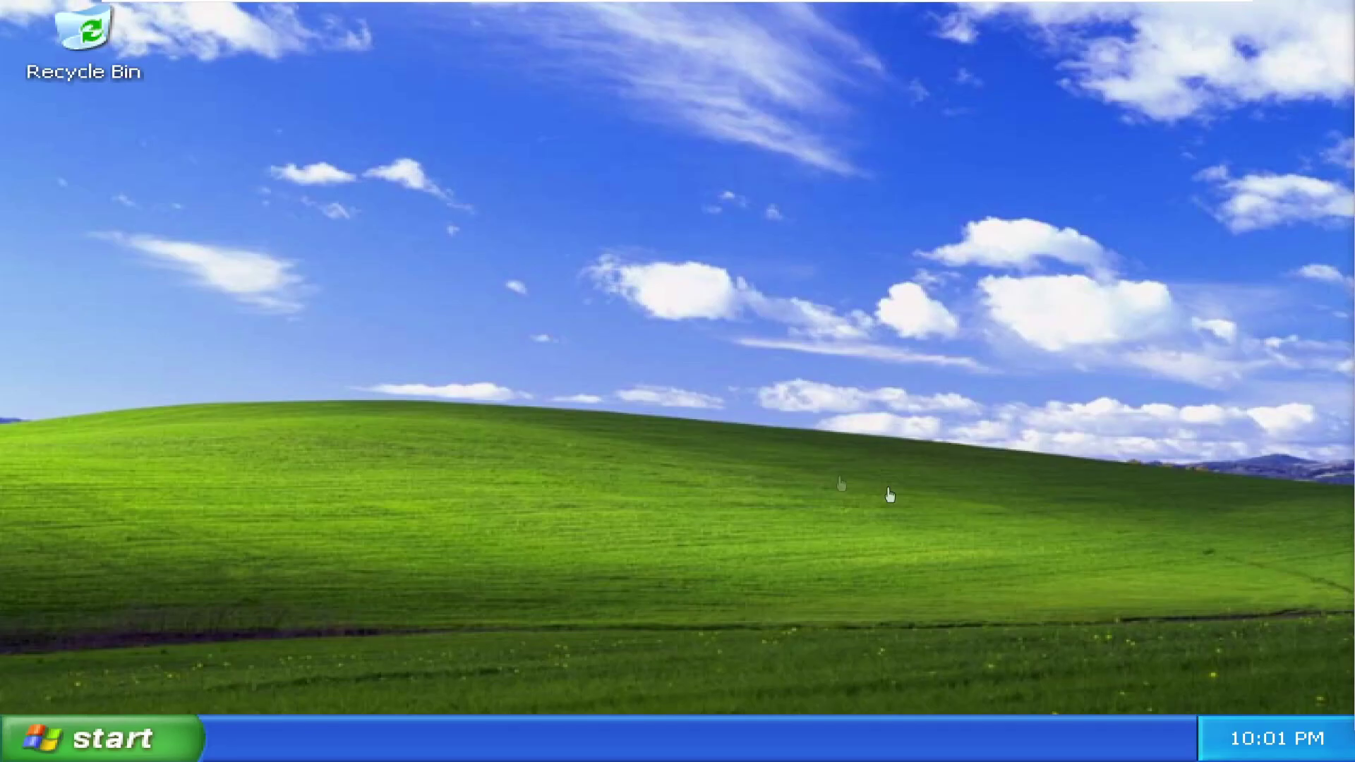
- Set the desktop's screen resolution to 1920 by 1080 pixels, keep the new settings and close Display Properties
{"action": "right_click", "coordinate": [603, 326]}
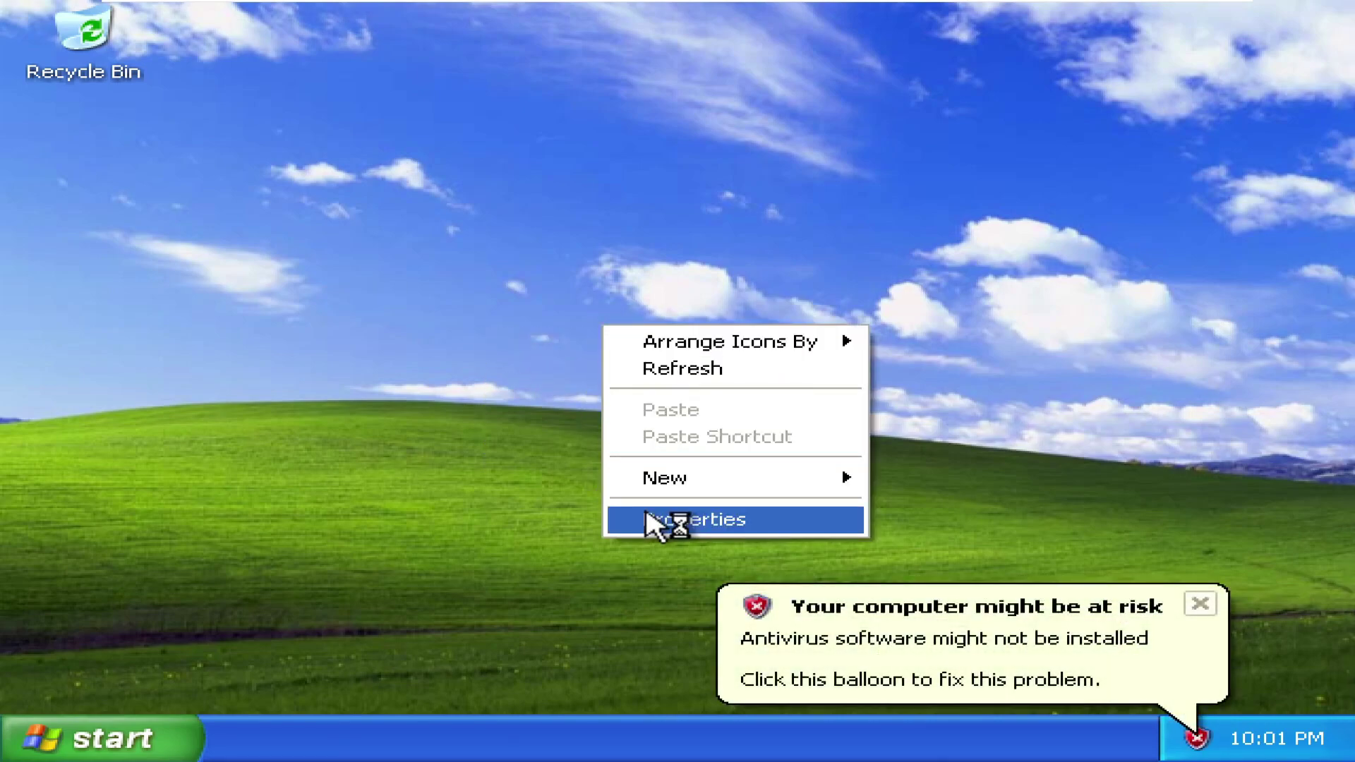
{"action": "left_click", "coordinate": [647, 519]}
{"action": "left_click", "coordinate": [697, 74]}
{"action": "left_click_drag", "start_coordinate": [277, 482], "coordinate": [339, 480]}
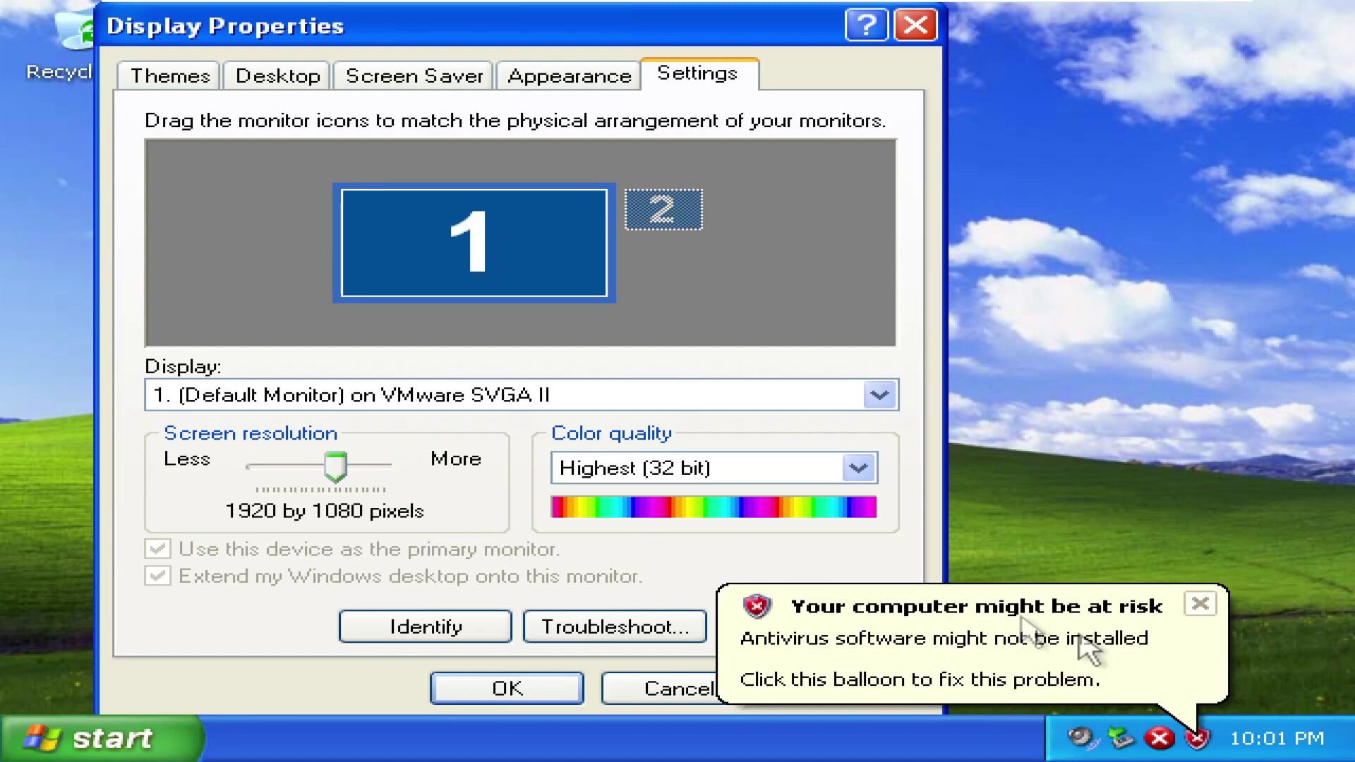
{"action": "left_click", "coordinate": [794, 694]}
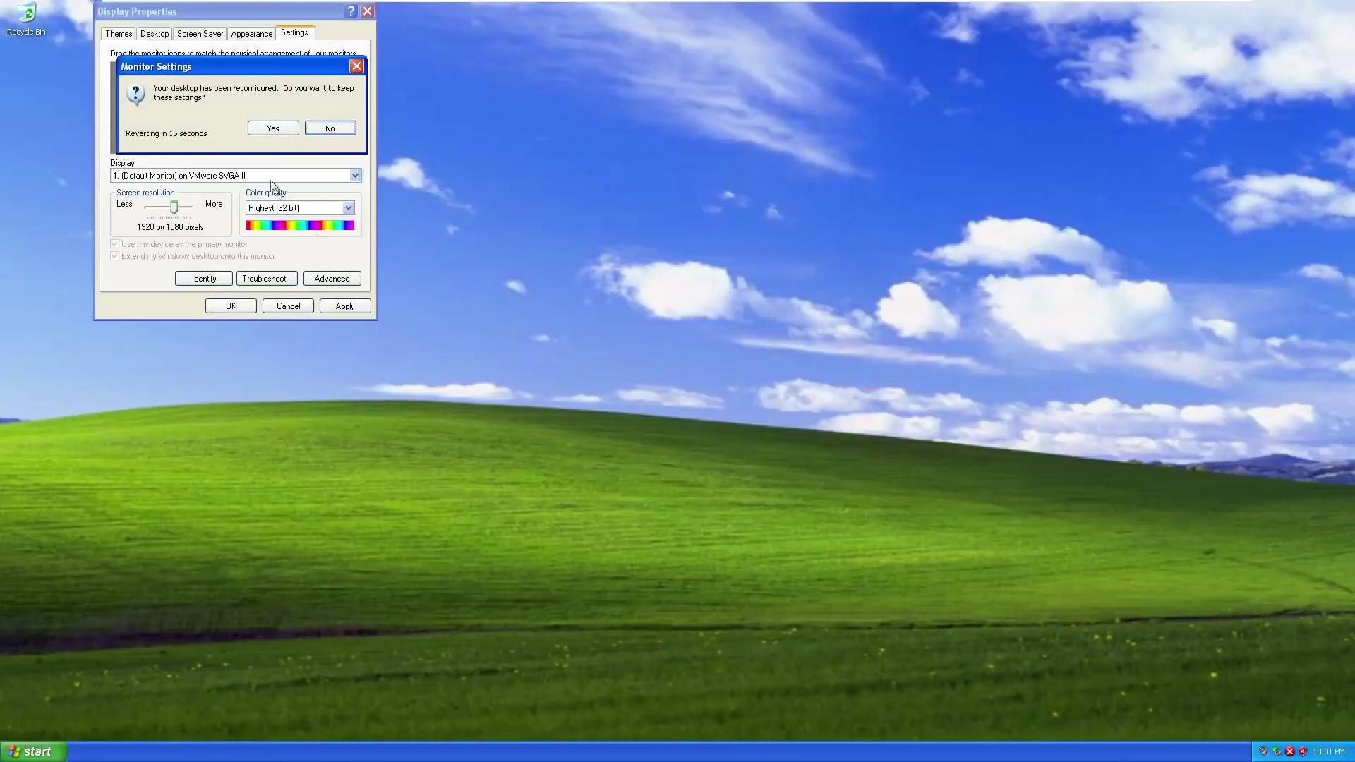
{"action": "left_click", "coordinate": [276, 127]}
{"action": "left_click", "coordinate": [231, 305]}
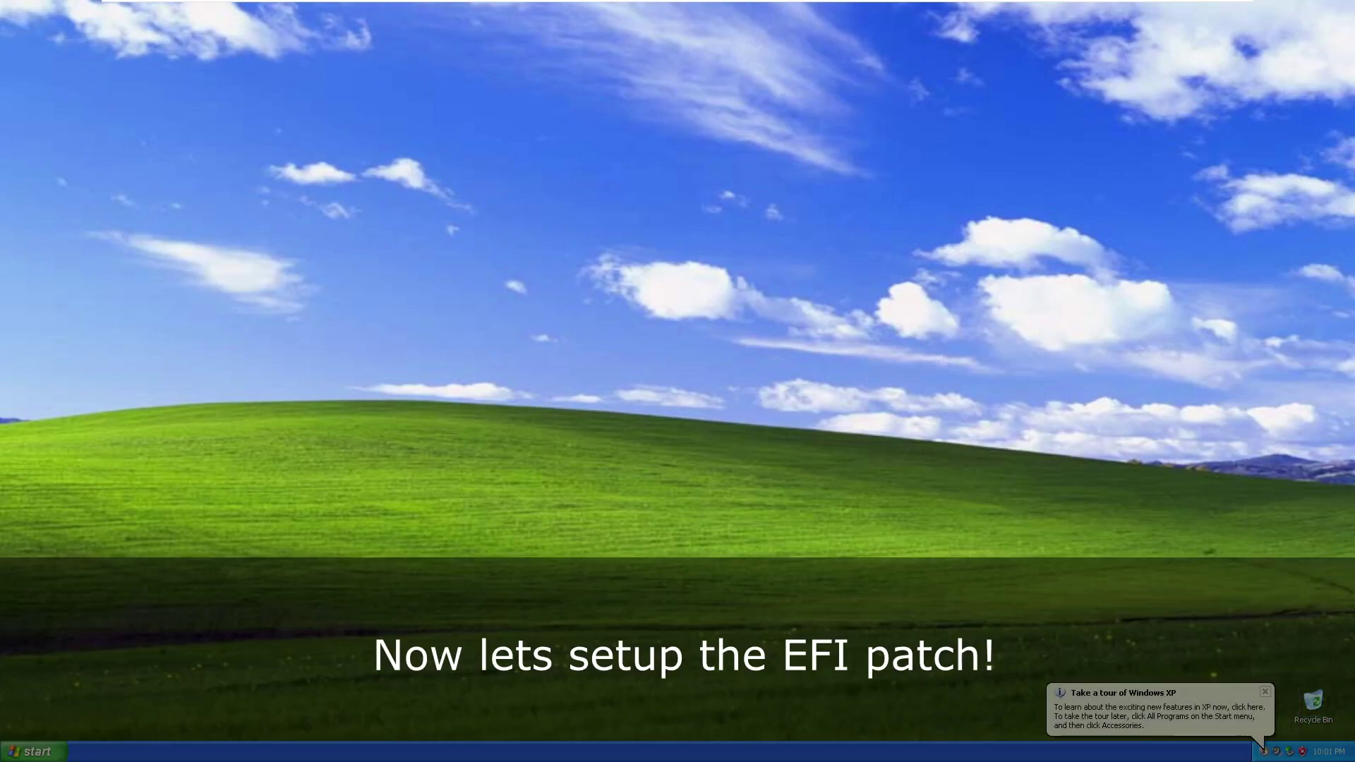
- Open the efi (D:) disc in a file window placed on the right side of the desktop
{"action": "key", "text": "super"}
{"action": "left_click", "coordinate": [199, 556]}
{"action": "left_click_drag", "start_coordinate": [563, 126], "coordinate": [1152, 177]}
{"action": "left_click", "coordinate": [969, 424]}
{"action": "double_click", "coordinate": [968, 424]}
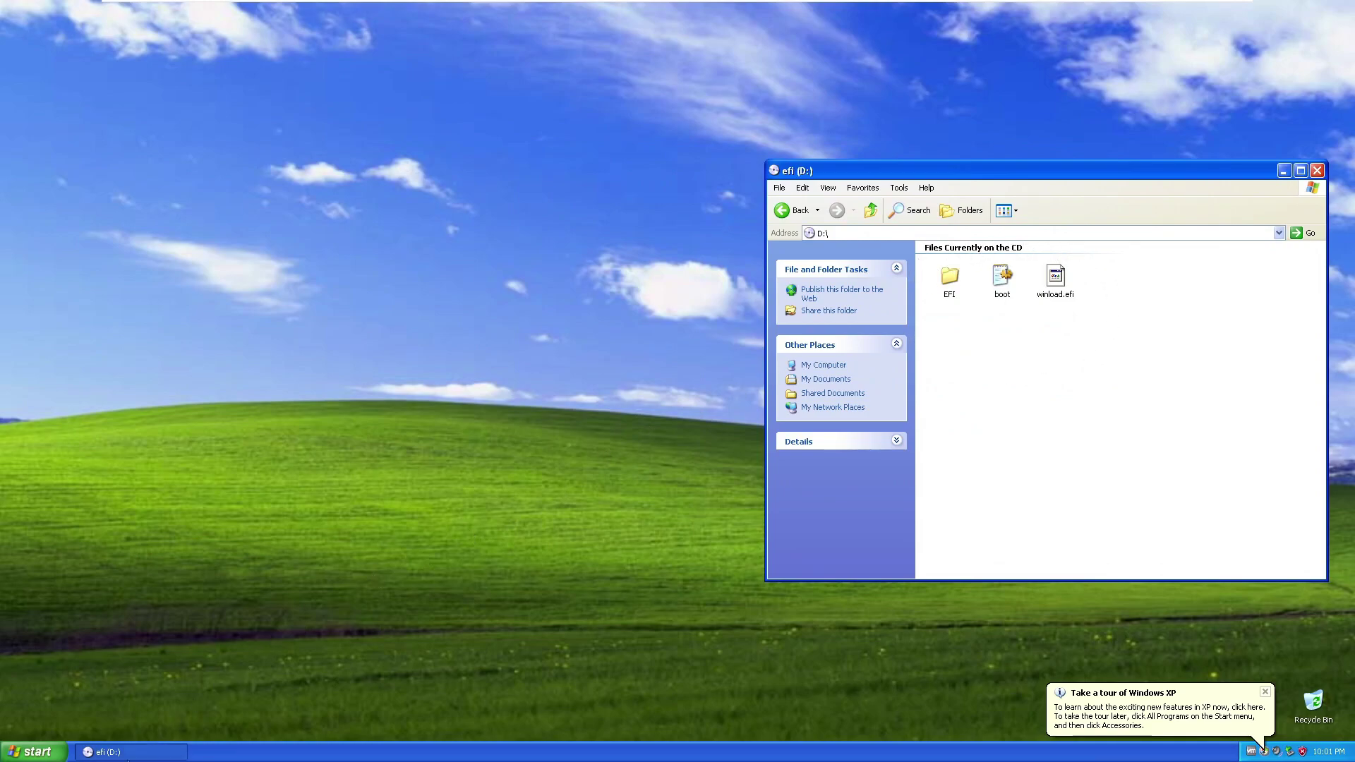
- Open Local Disk (C:) in a second file window and show its hidden contents
{"action": "left_click", "coordinate": [35, 751]}
{"action": "left_click", "coordinate": [212, 557]}
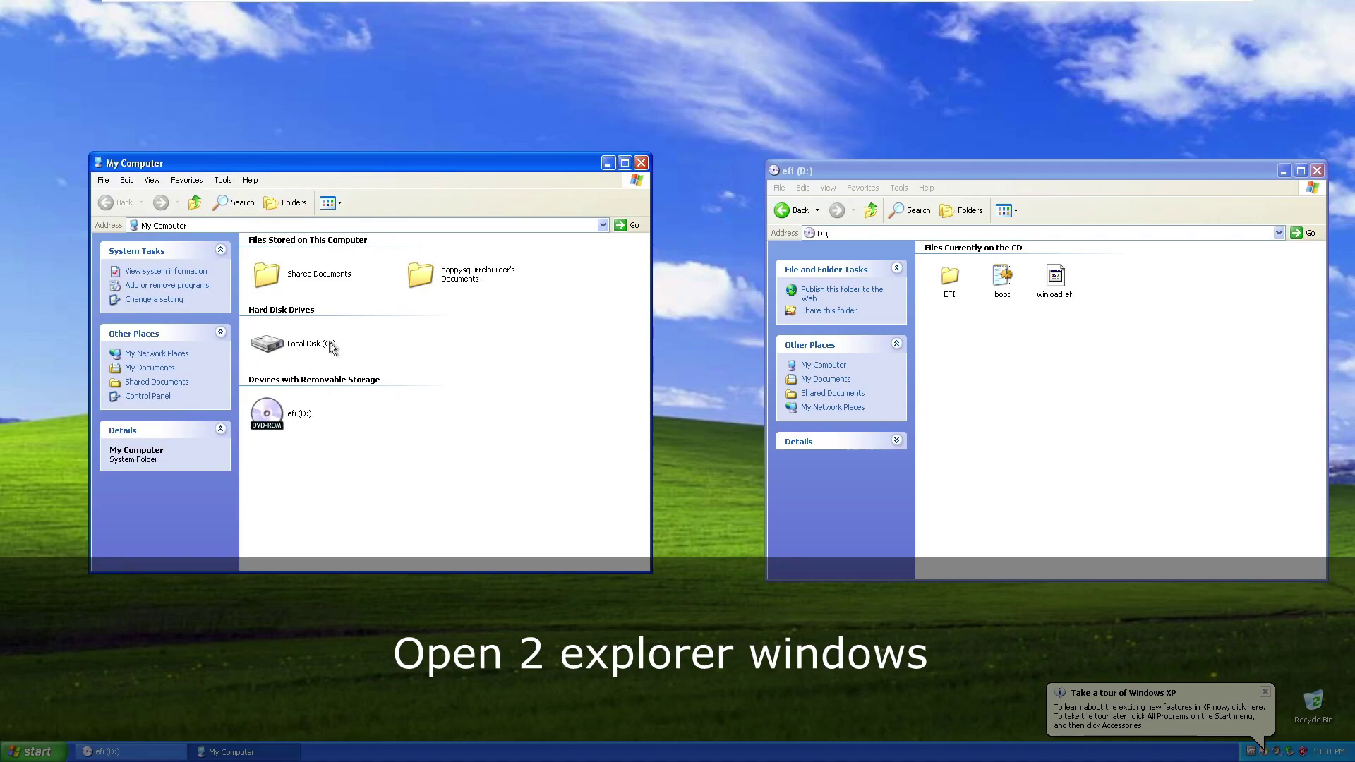
{"action": "double_click", "coordinate": [330, 346]}
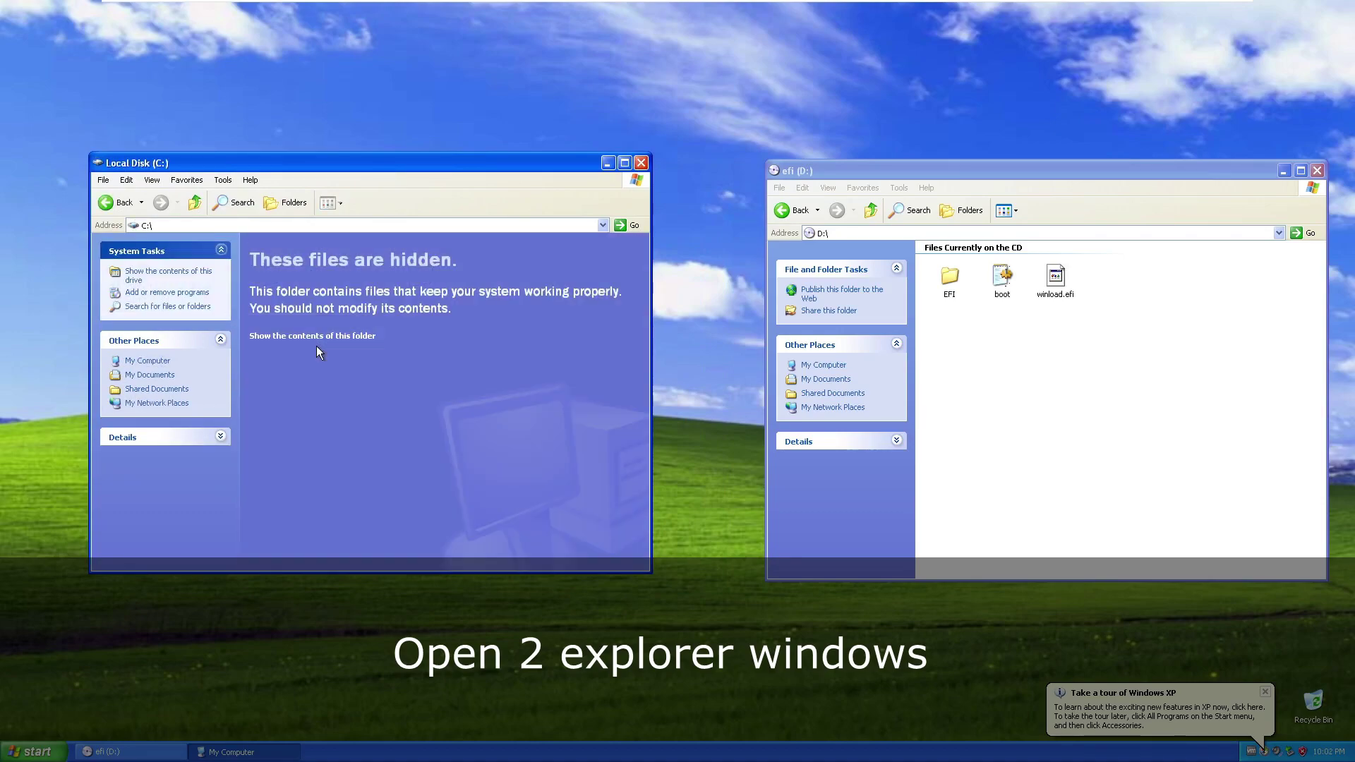
{"action": "left_click", "coordinate": [336, 345]}
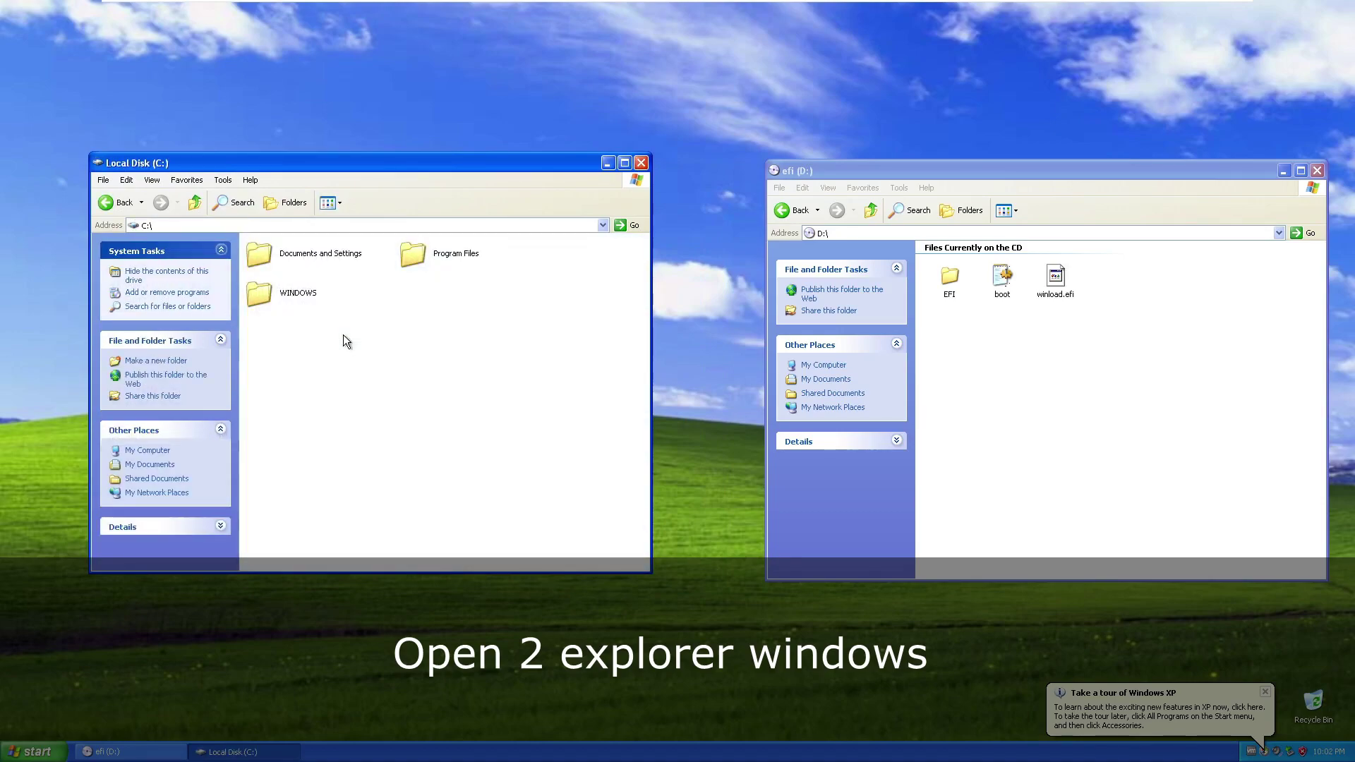
- Create a folder named EFI in the root of Local Disk (C:)
{"action": "right_click", "coordinate": [446, 313]}
{"action": "mouse_move", "coordinate": [497, 399]}
{"action": "left_click", "coordinate": [555, 400]}
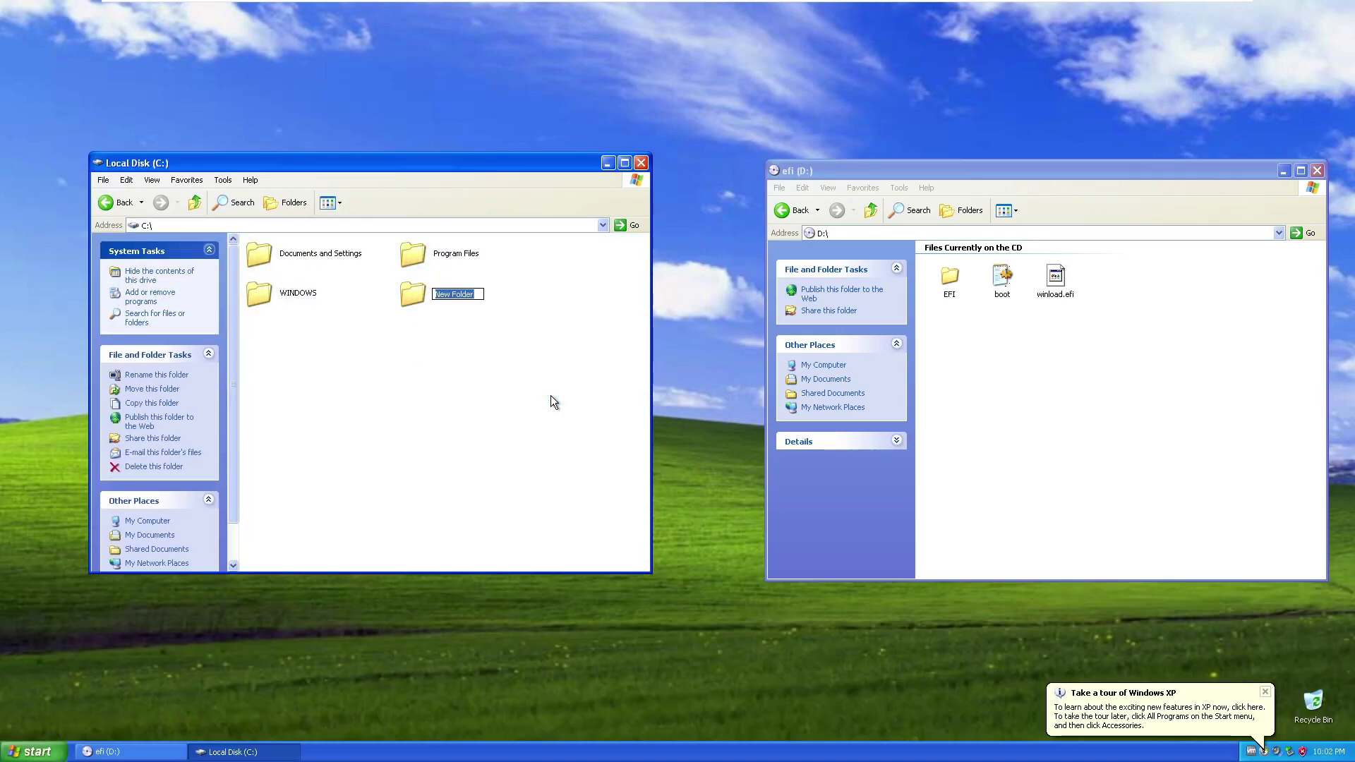
{"action": "type", "text": "EFI"}
{"action": "key", "text": "Return"}
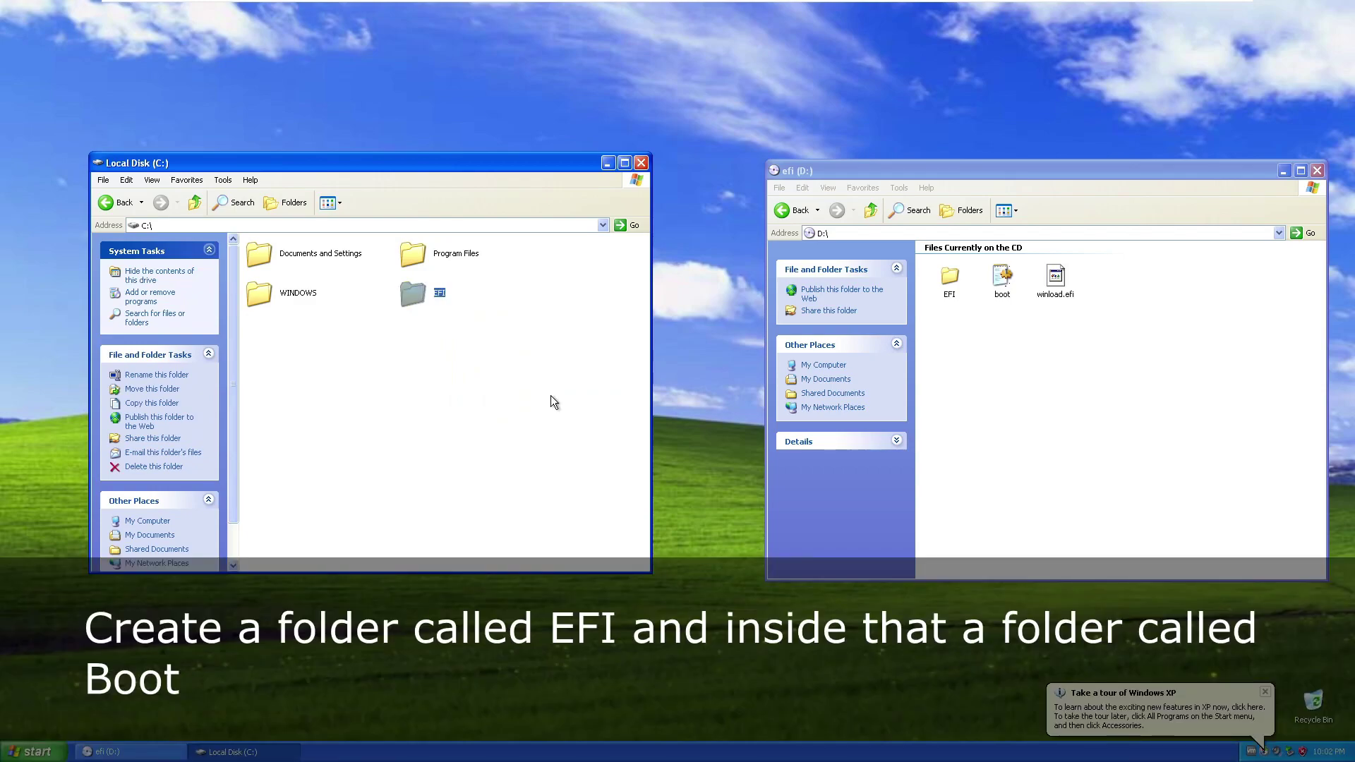
- Create a folder named Boot inside C:\EFI and open it
{"action": "key", "text": "Return"}
{"action": "right_click", "coordinate": [340, 321]}
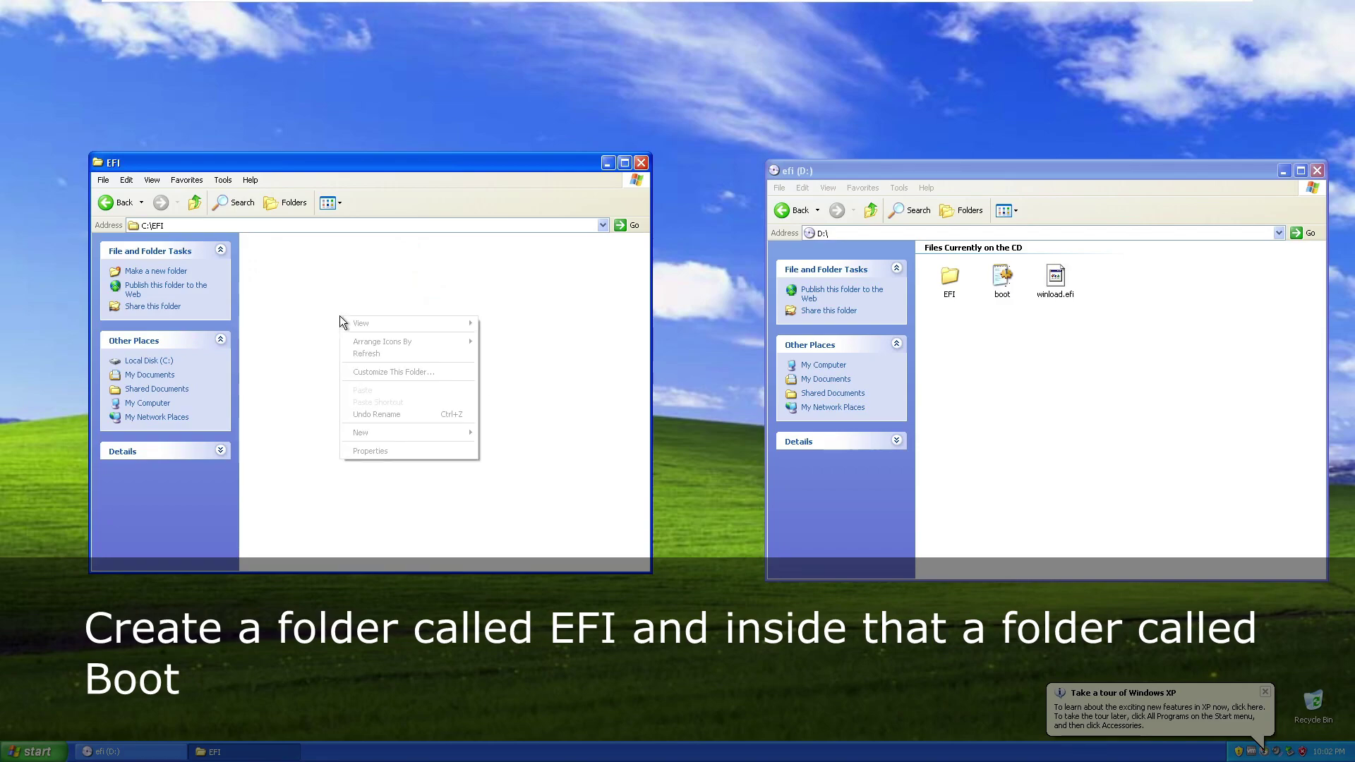
{"action": "left_click", "coordinate": [494, 432]}
{"action": "type", "text": "Boot"}
{"action": "key", "text": "Return"}
{"action": "key", "text": "Return"}
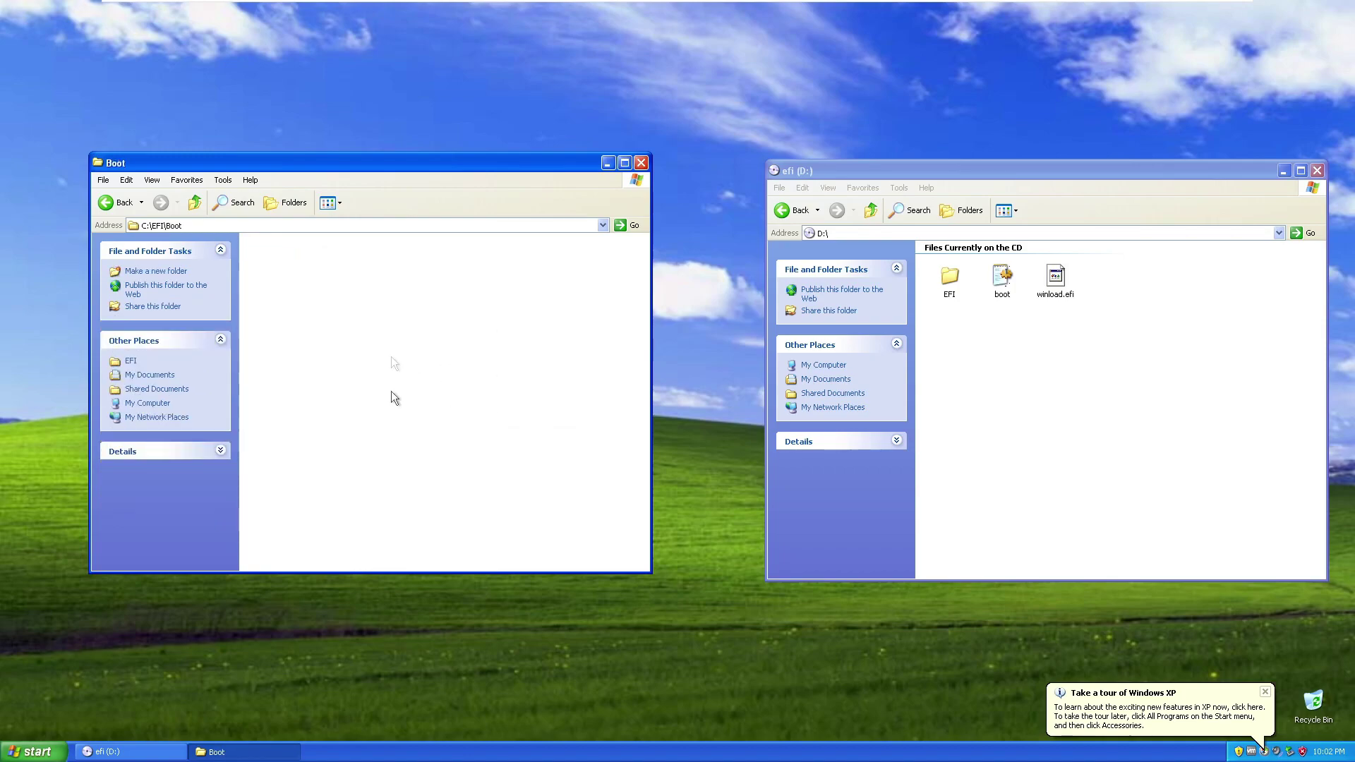
- Copy bootmgfw.efi from the disc's EFI folder into C:\EFI\Boot
{"action": "double_click", "coordinate": [953, 285]}
{"action": "right_click", "coordinate": [951, 277]}
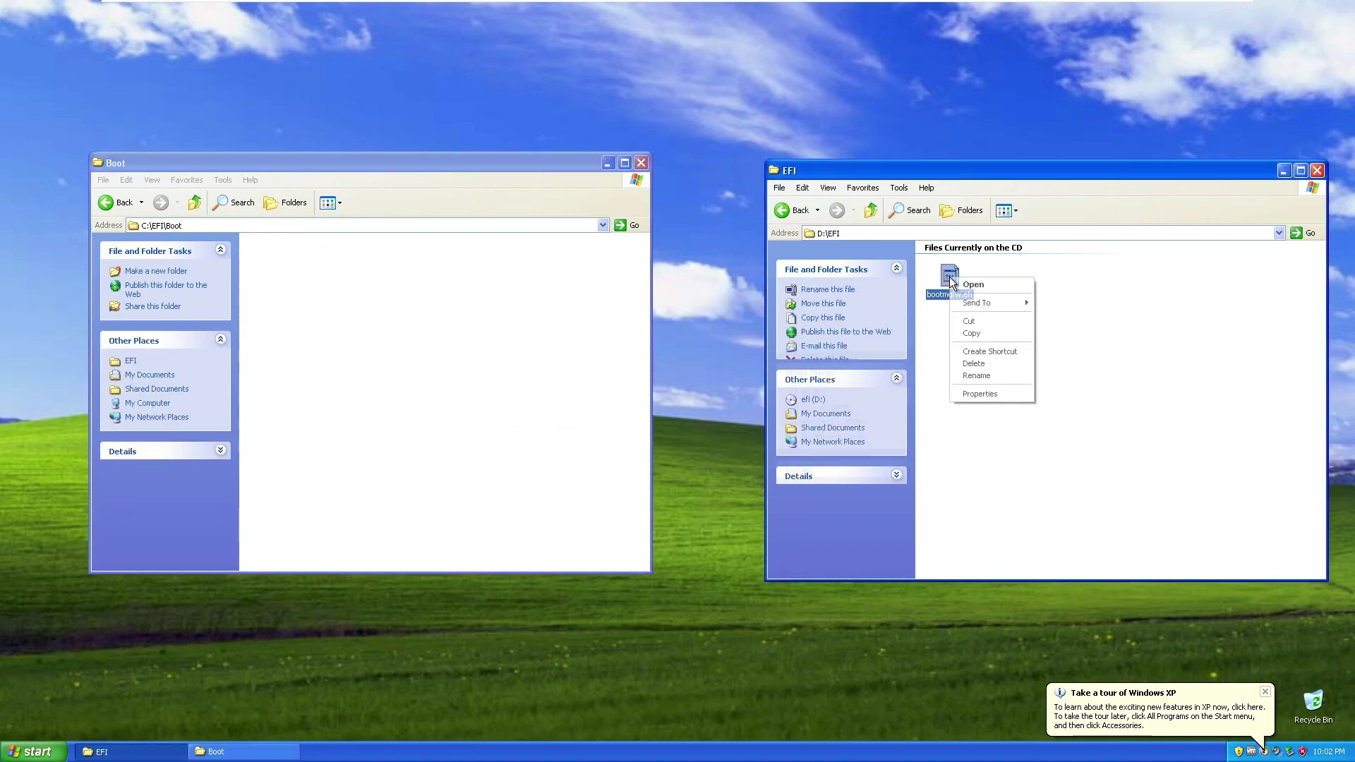
{"action": "left_click", "coordinate": [972, 333]}
{"action": "right_click", "coordinate": [407, 329]}
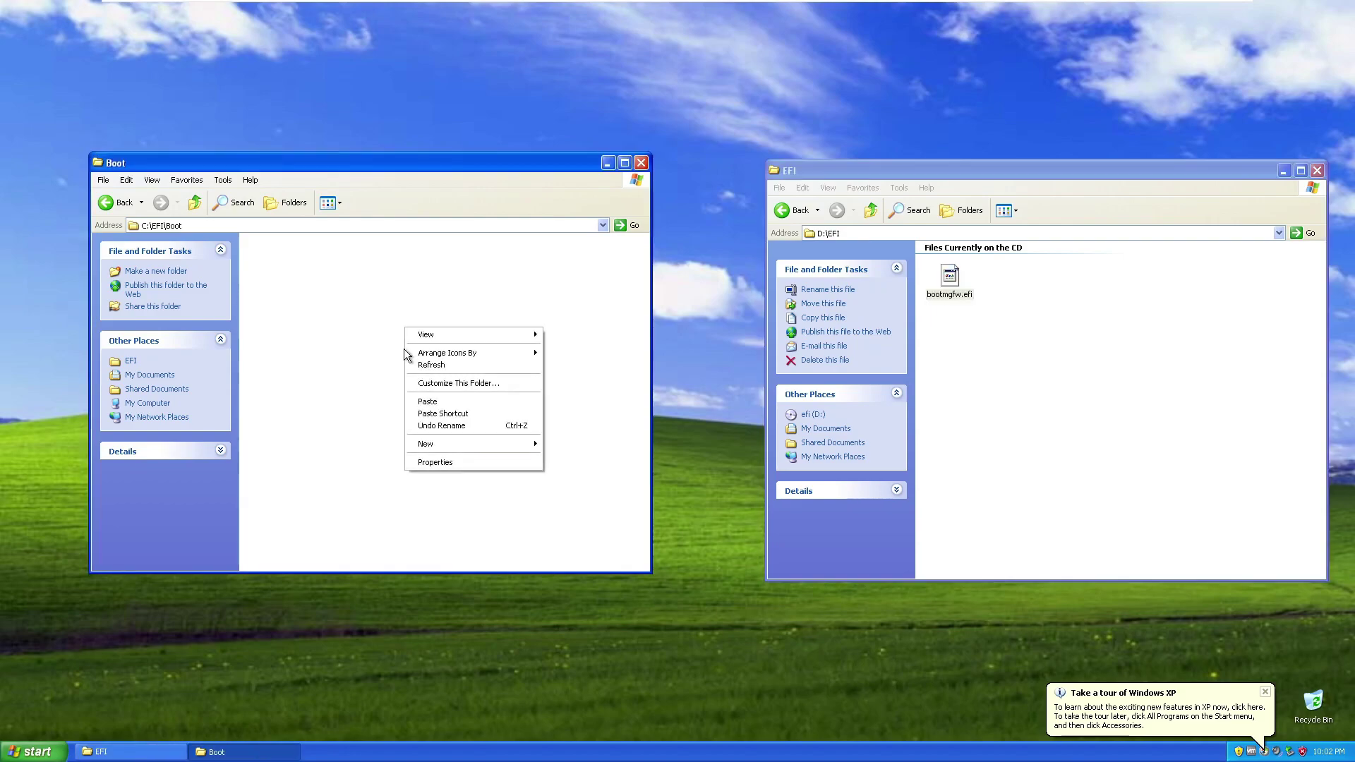
{"action": "left_click", "coordinate": [427, 401]}
- Rename the copied bootmgfw.efi in C:\EFI\Boot to bootia32.efi
{"action": "right_click", "coordinate": [308, 259]}
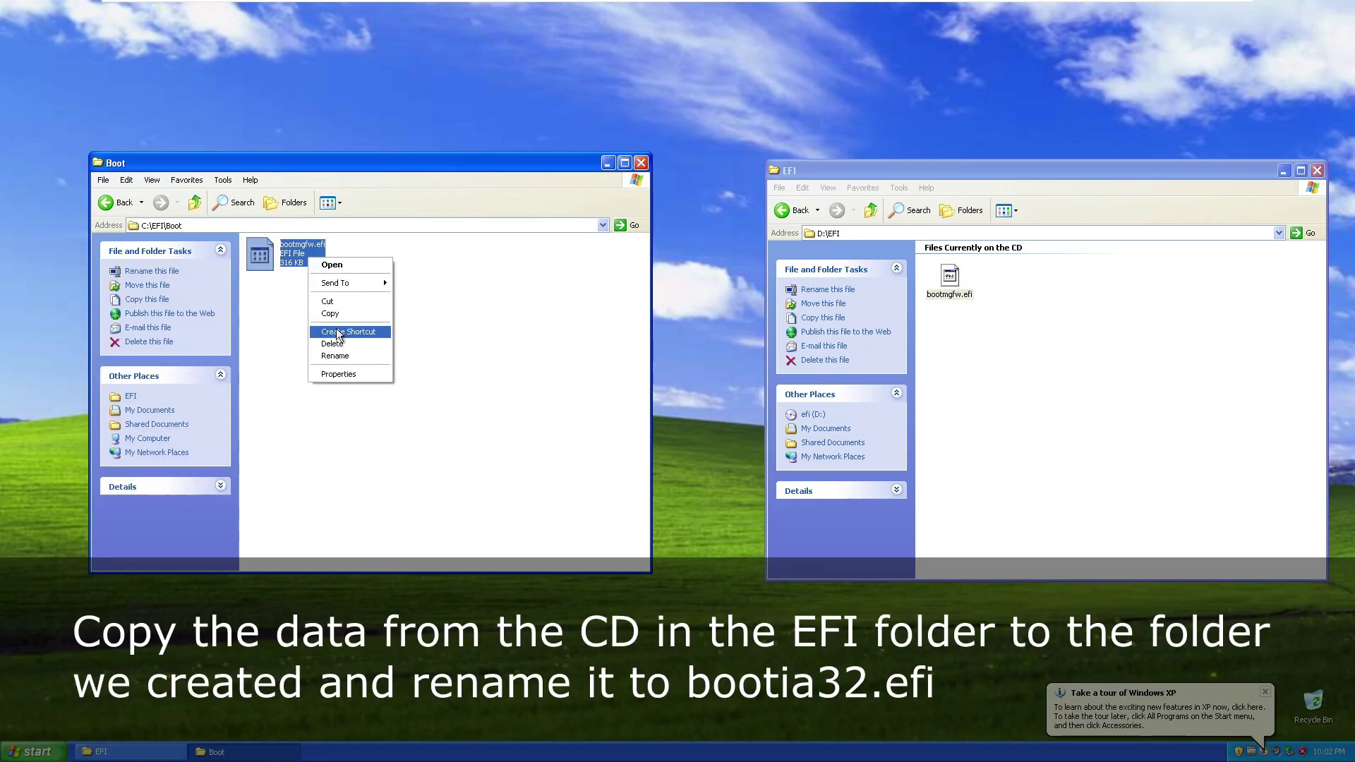
{"action": "left_click", "coordinate": [340, 356]}
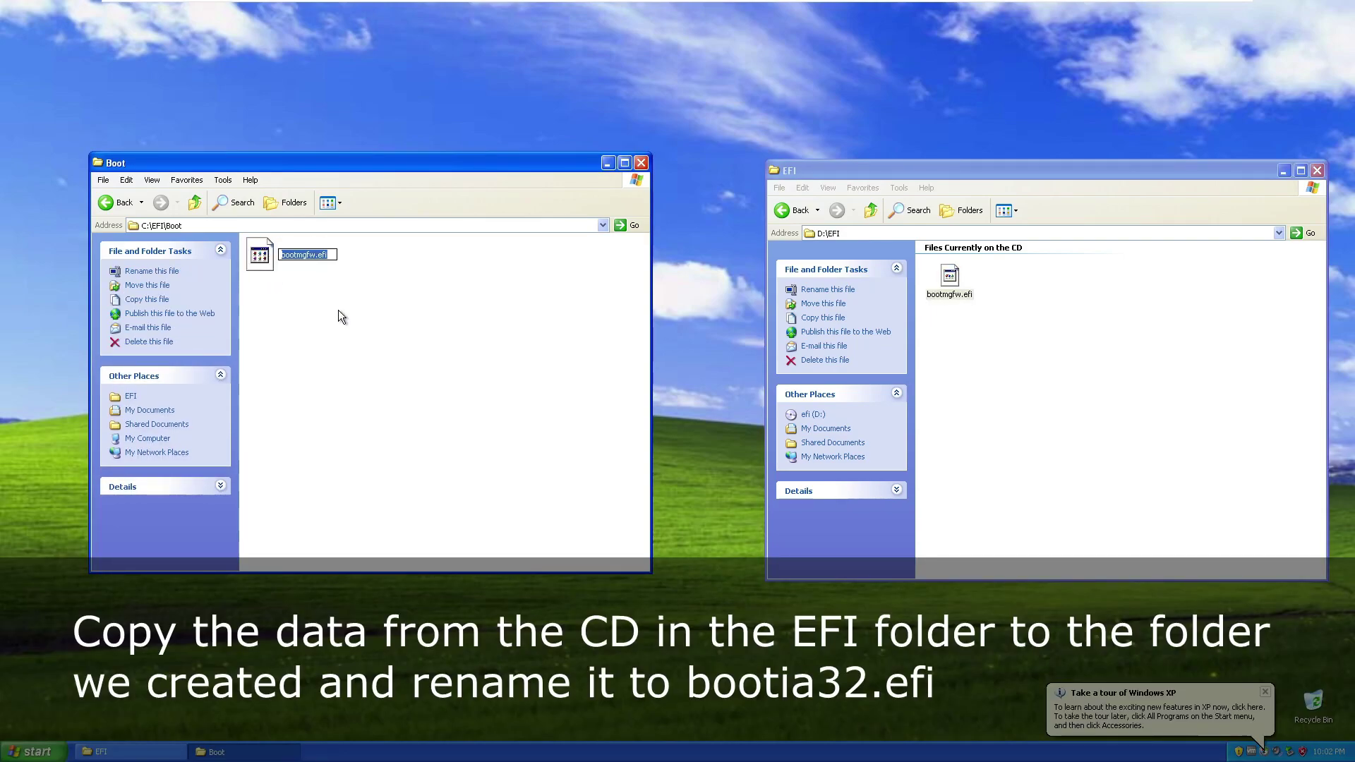
{"action": "key", "text": "End"}
{"action": "key", "text": "BackSpace"}
{"action": "key", "text": "BackSpace"}
{"action": "key", "text": "BackSpace"}
{"action": "key", "text": "BackSpace"}
{"action": "type", "text": "ia32"}
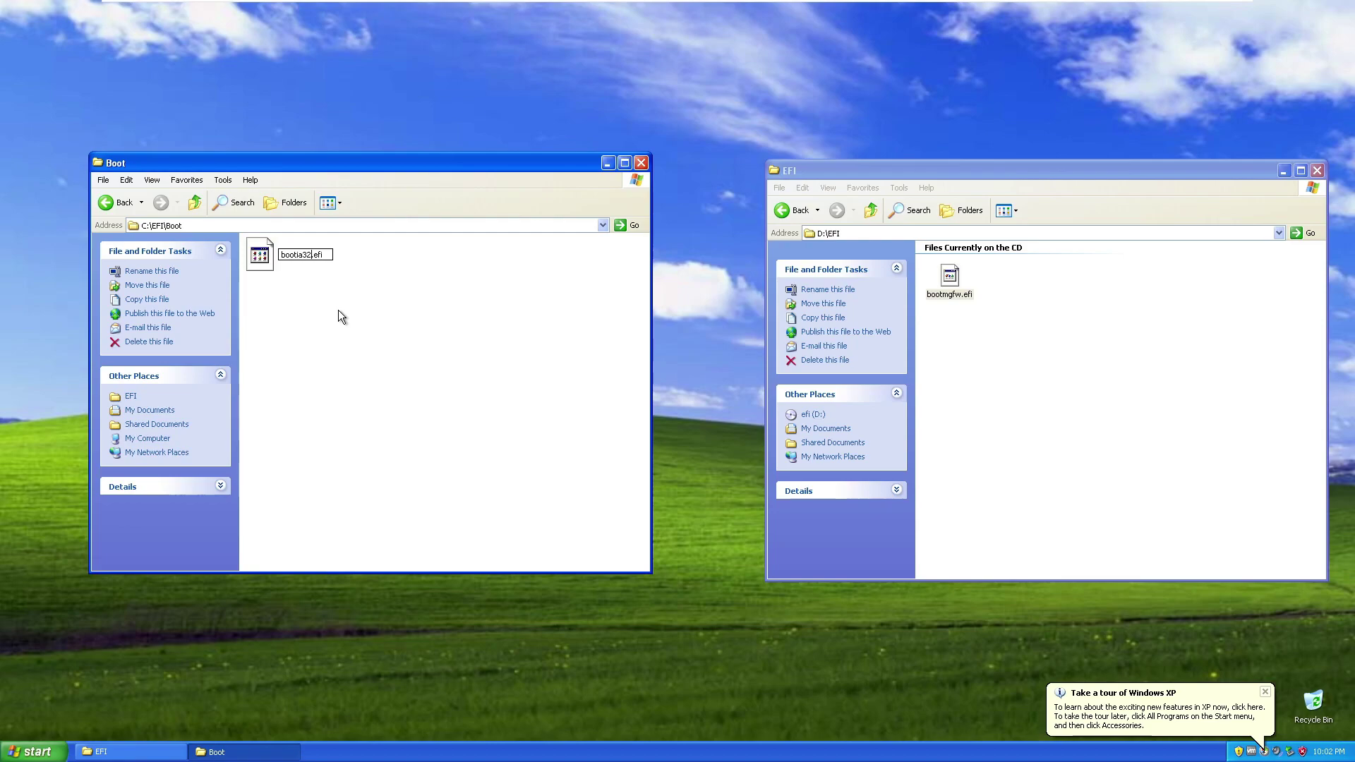
{"action": "key", "text": "Return"}
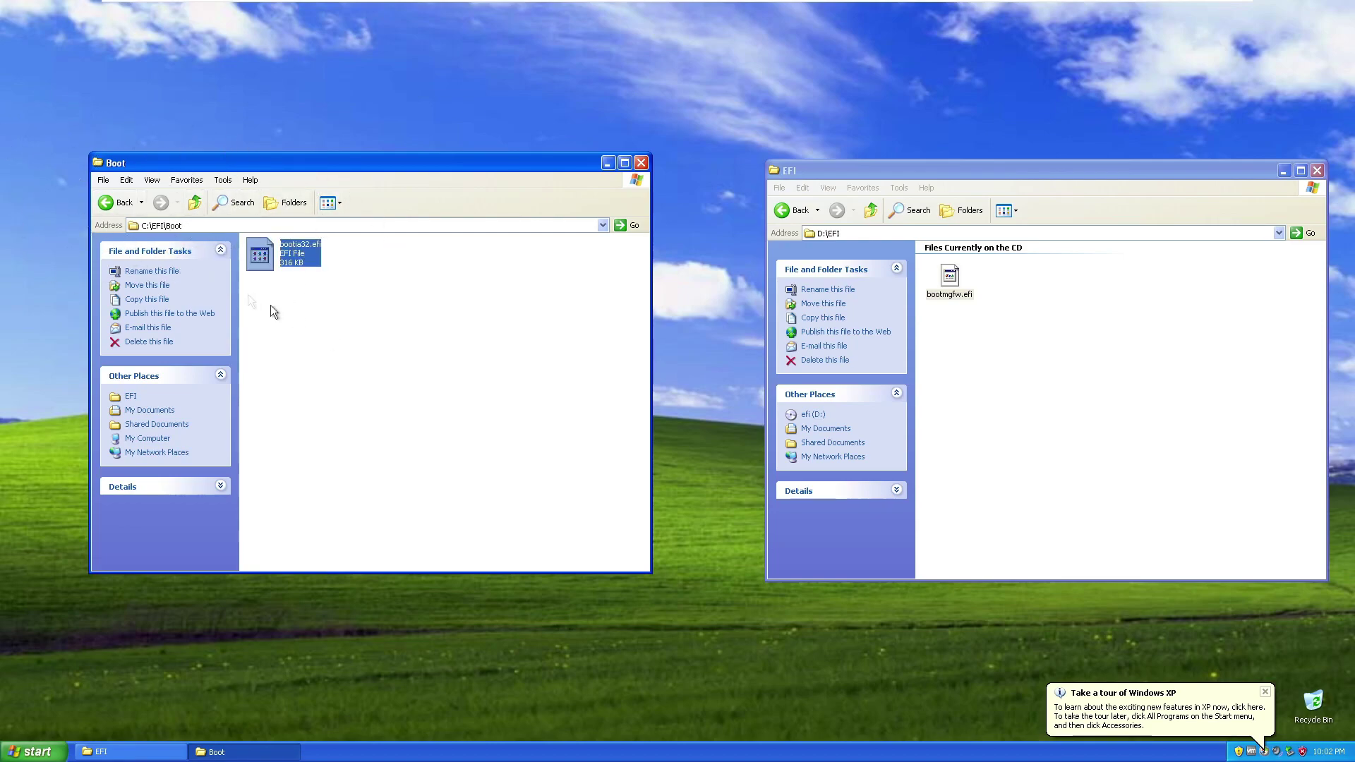
{"action": "left_click", "coordinate": [361, 340]}
- Go to C:\WINDOWS\system32 in the local disk window and show the folder's hidden contents
{"action": "left_click", "coordinate": [107, 203]}
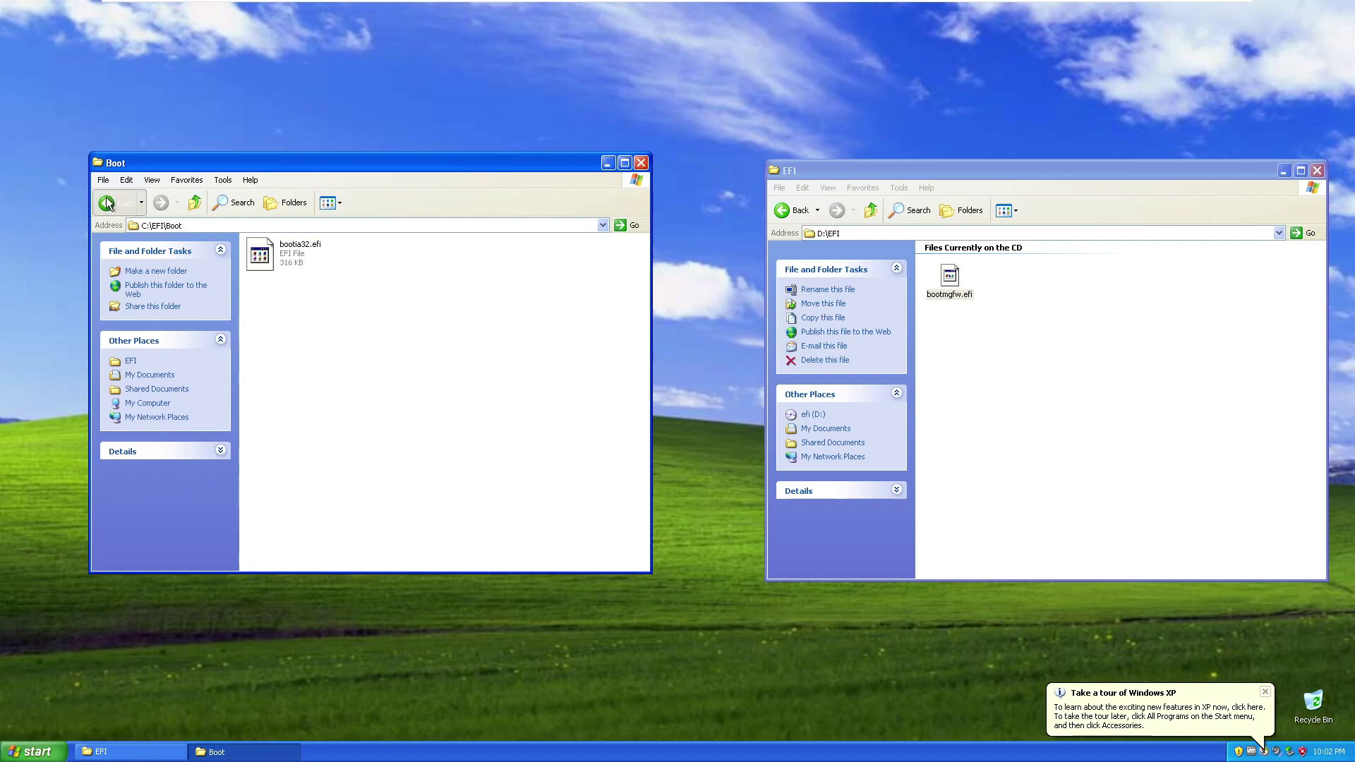
{"action": "key", "text": "End"}
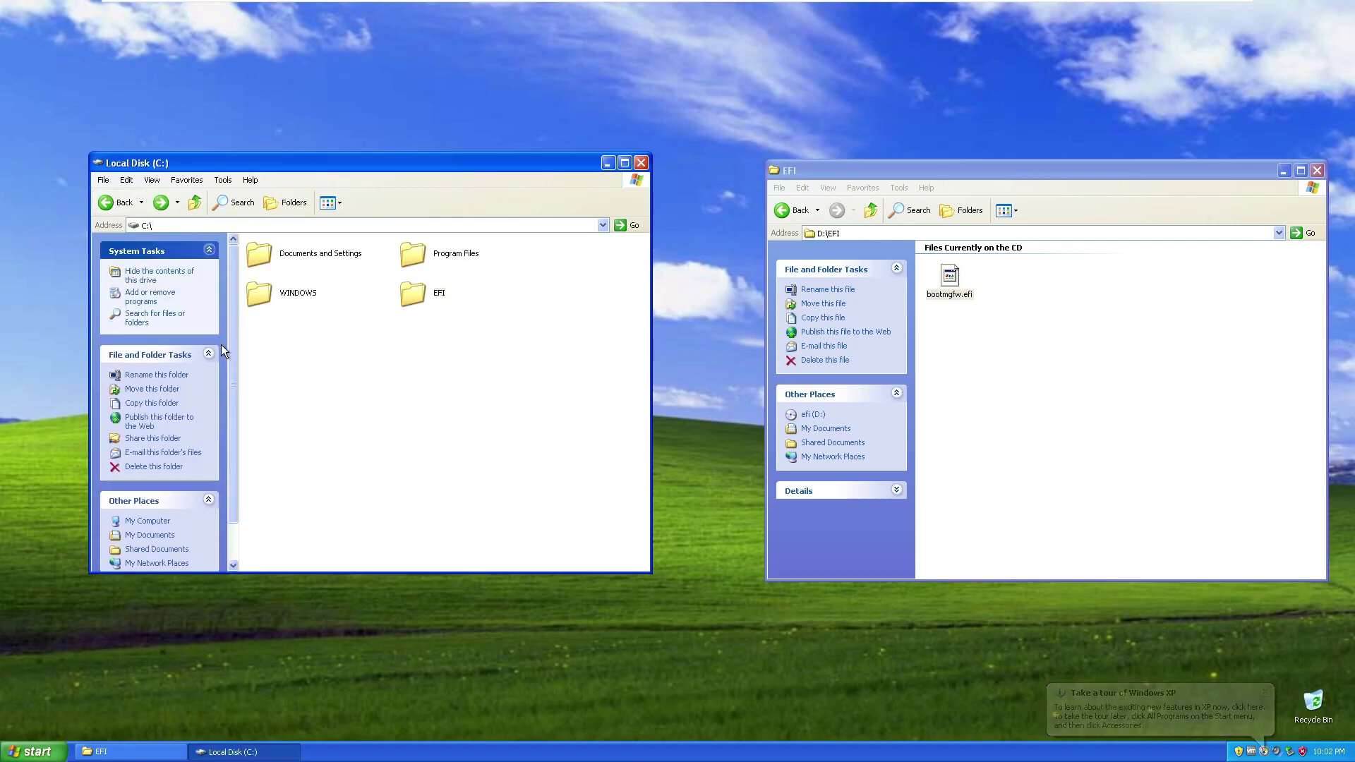
{"action": "type", "text": "win"}
{"action": "key", "text": "Down"}
{"action": "type", "text": "\\syste,"}
{"action": "key", "text": "BackSpace"}
{"action": "type", "text": "m32"}
{"action": "key", "text": "Return"}
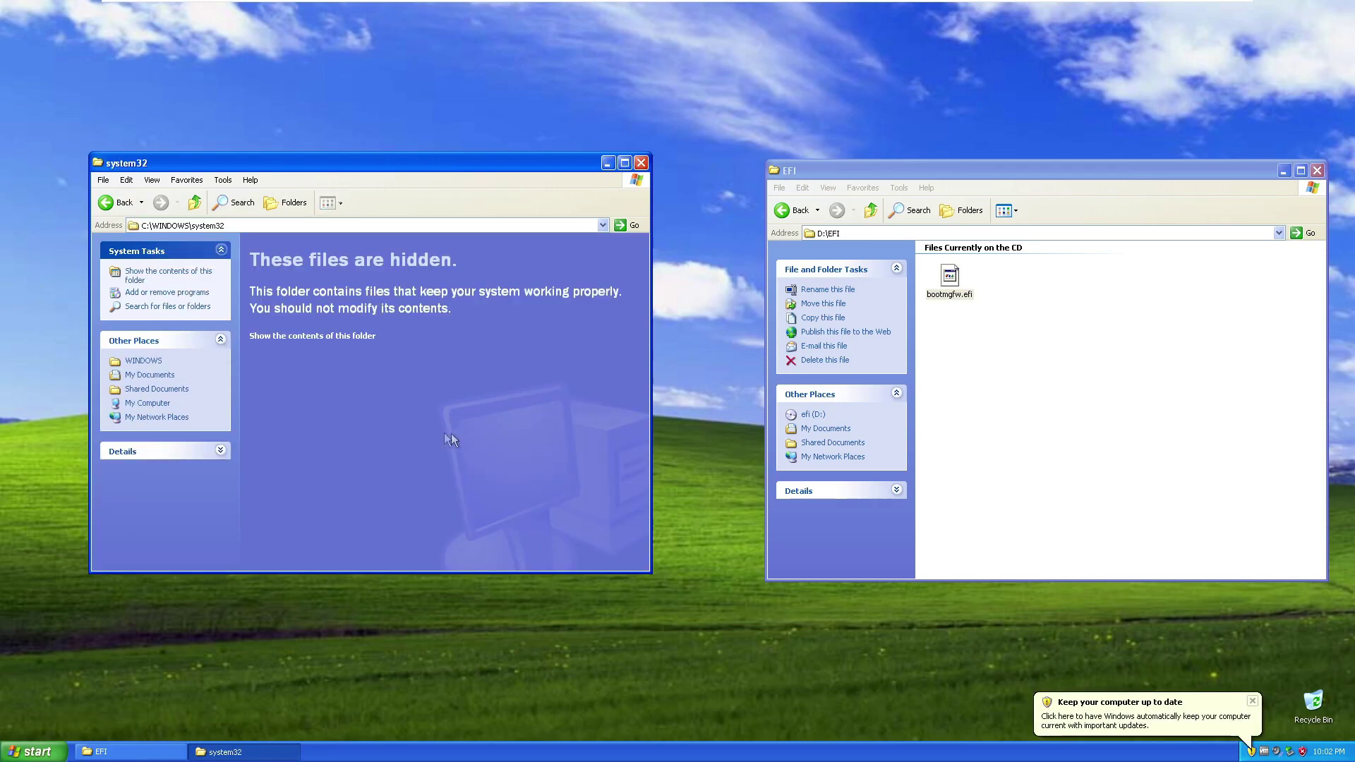
{"action": "left_click", "coordinate": [357, 336]}
- Copy winload.efi from the root of the efi (D:) disc into C:\WINDOWS\system32
{"action": "left_click", "coordinate": [783, 210]}
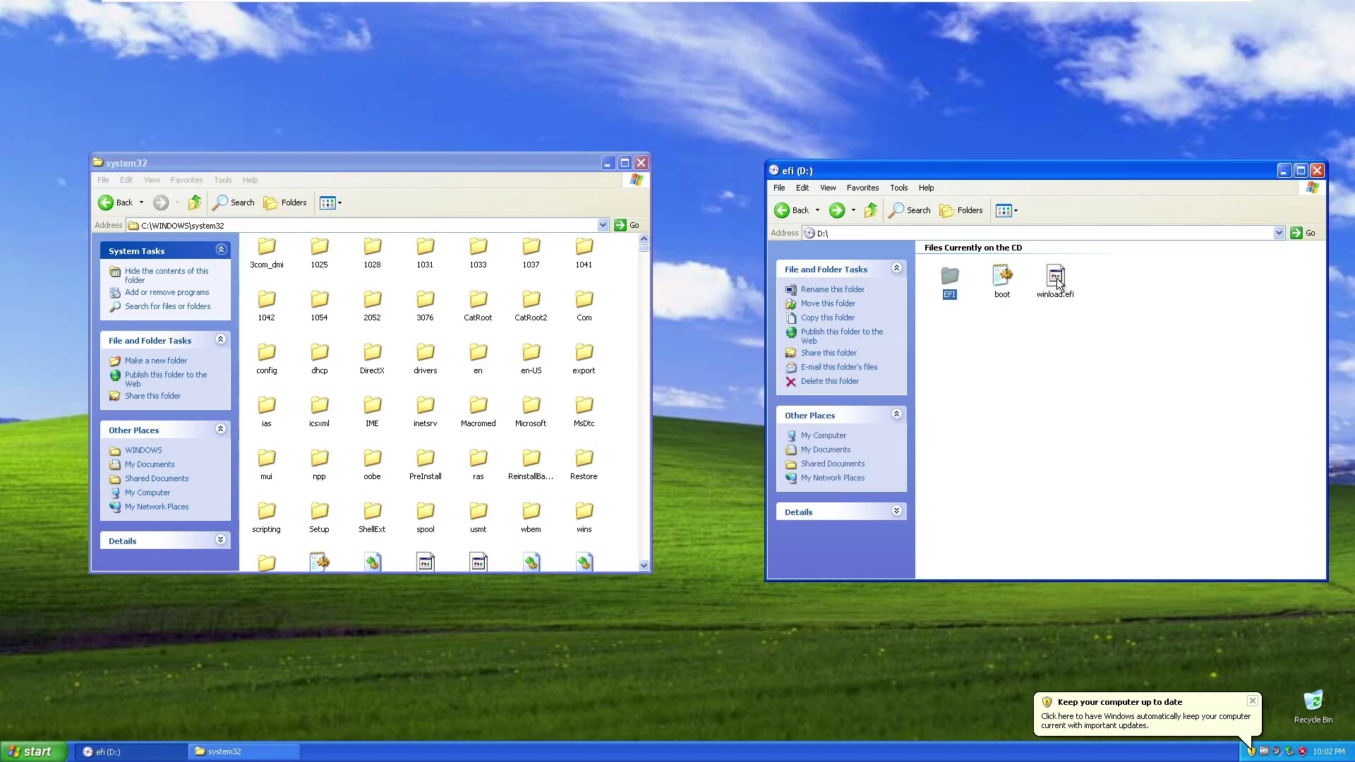
{"action": "left_click", "coordinate": [1057, 283]}
{"action": "right_click", "coordinate": [1055, 275]}
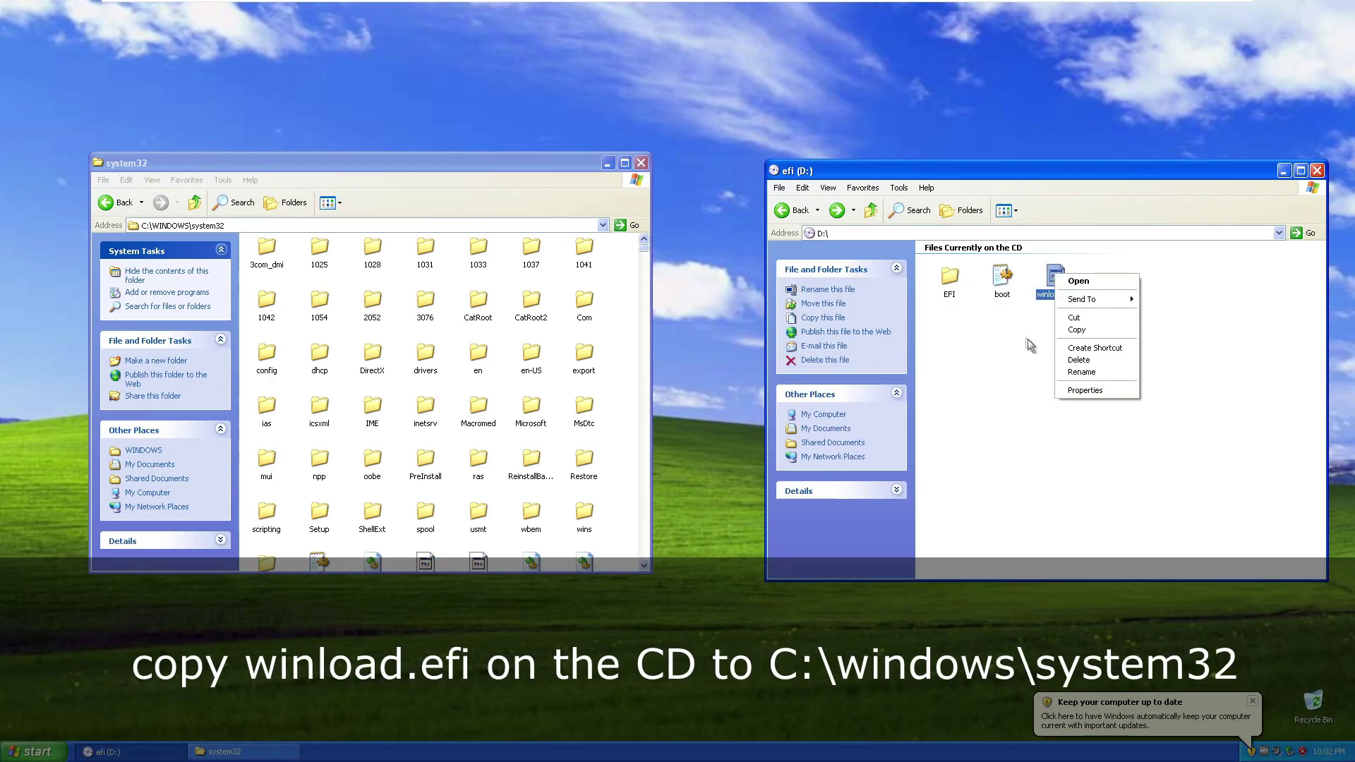
{"action": "left_click", "coordinate": [1076, 330]}
{"action": "left_click", "coordinate": [619, 468]}
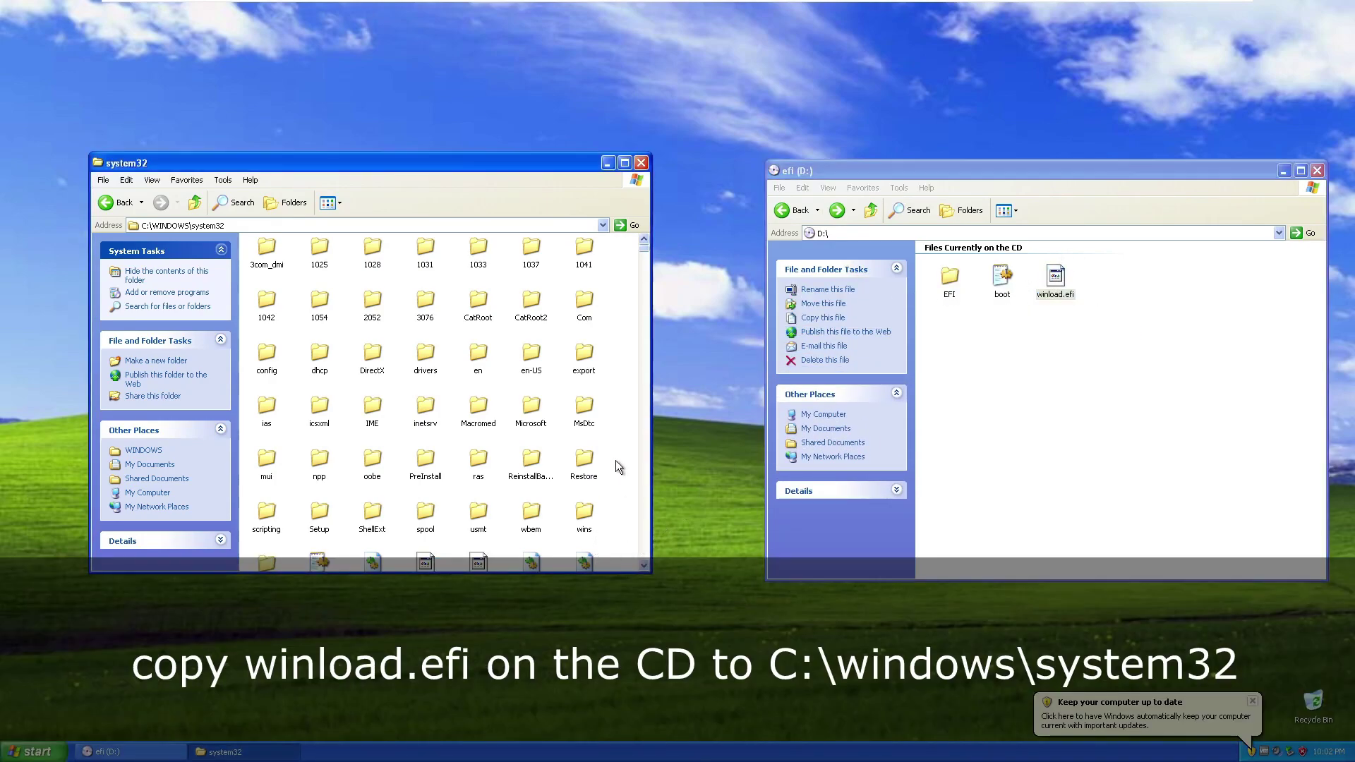
{"action": "right_click", "coordinate": [616, 461]}
{"action": "left_click", "coordinate": [643, 519]}
- Go back from system32 to the root of Local Disk (C:)
{"action": "left_click", "coordinate": [107, 204]}
{"action": "left_click", "coordinate": [106, 207]}
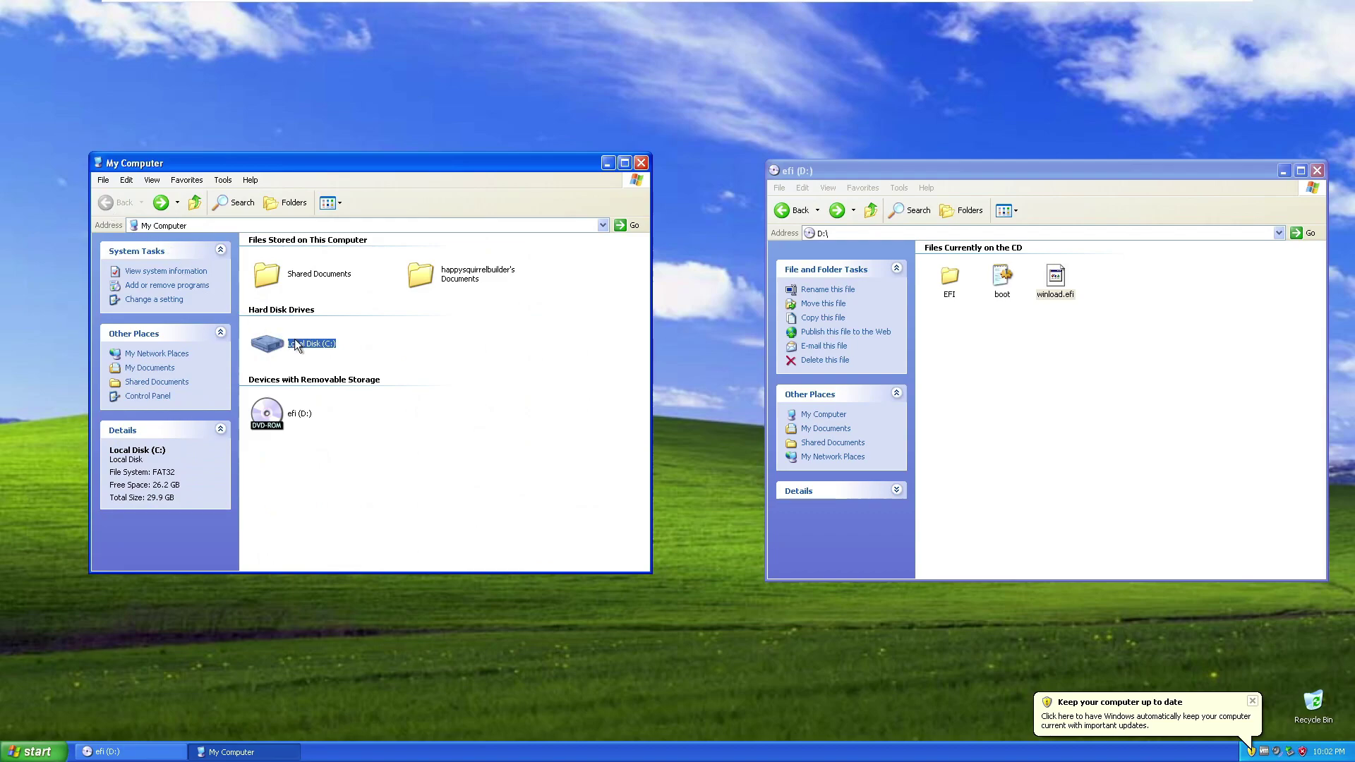
{"action": "double_click", "coordinate": [297, 345]}
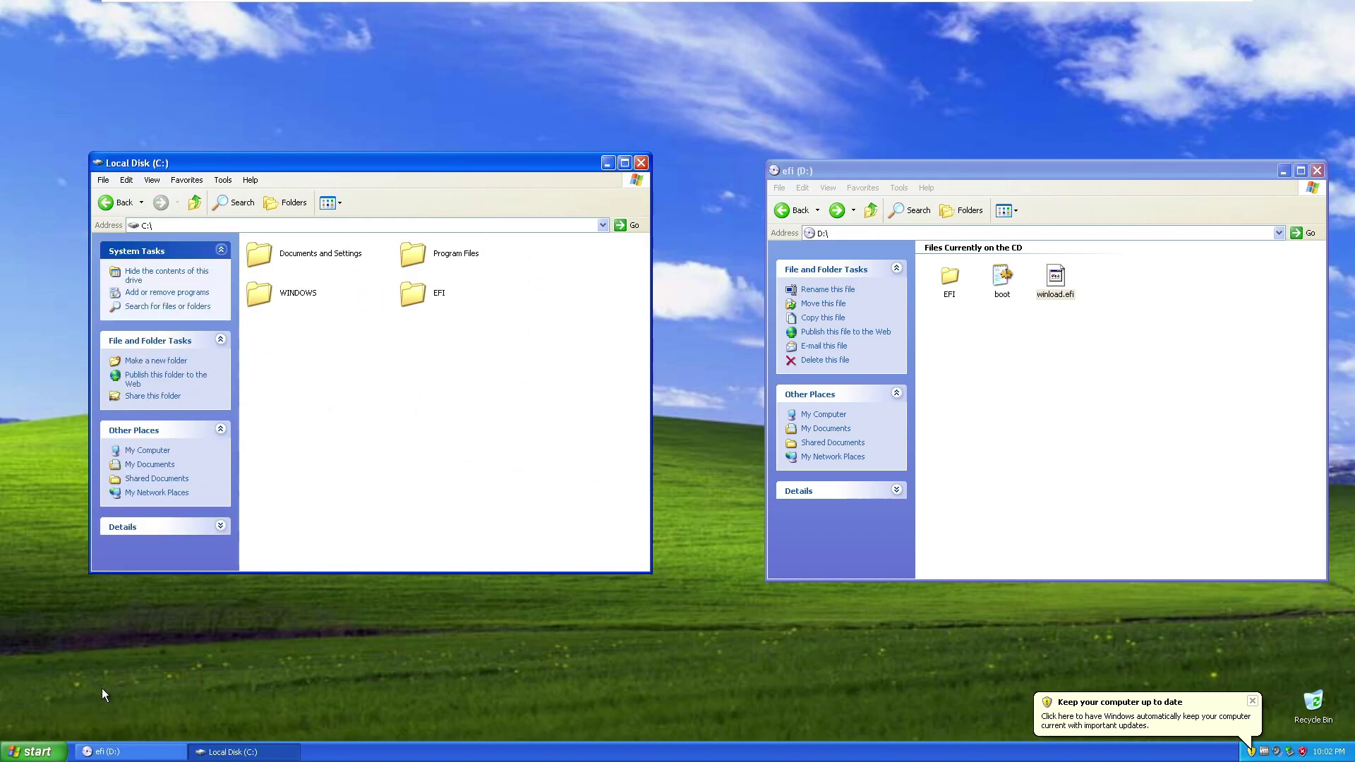
- Launch Notepad by running the command notepad
{"action": "left_click", "coordinate": [34, 752]}
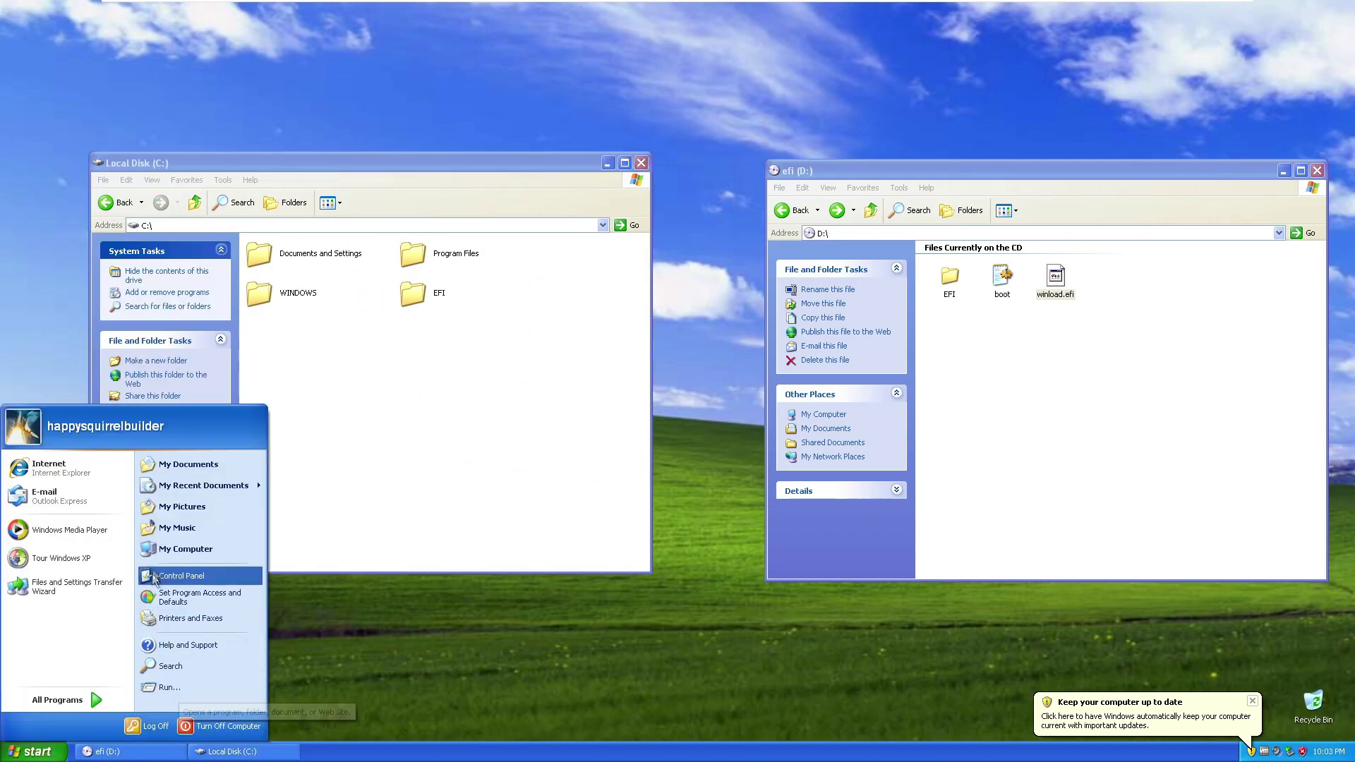
{"action": "left_click", "coordinate": [170, 687]}
{"action": "type", "text": "notepad"}
{"action": "key", "text": "Return"}
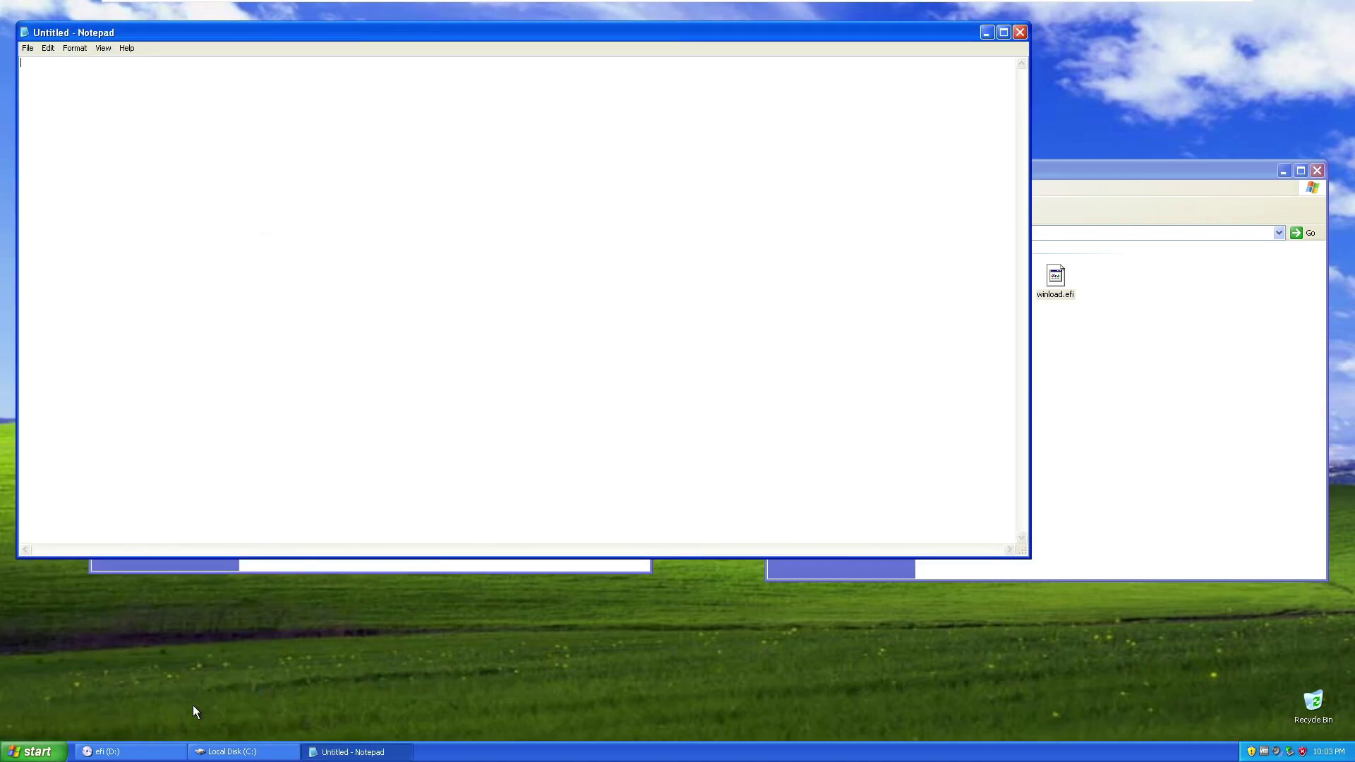
- Open boot.ini from the root of Local Disk (C:) in Notepad, with all file types listed
{"action": "left_click", "coordinate": [27, 48]}
{"action": "left_click", "coordinate": [44, 76]}
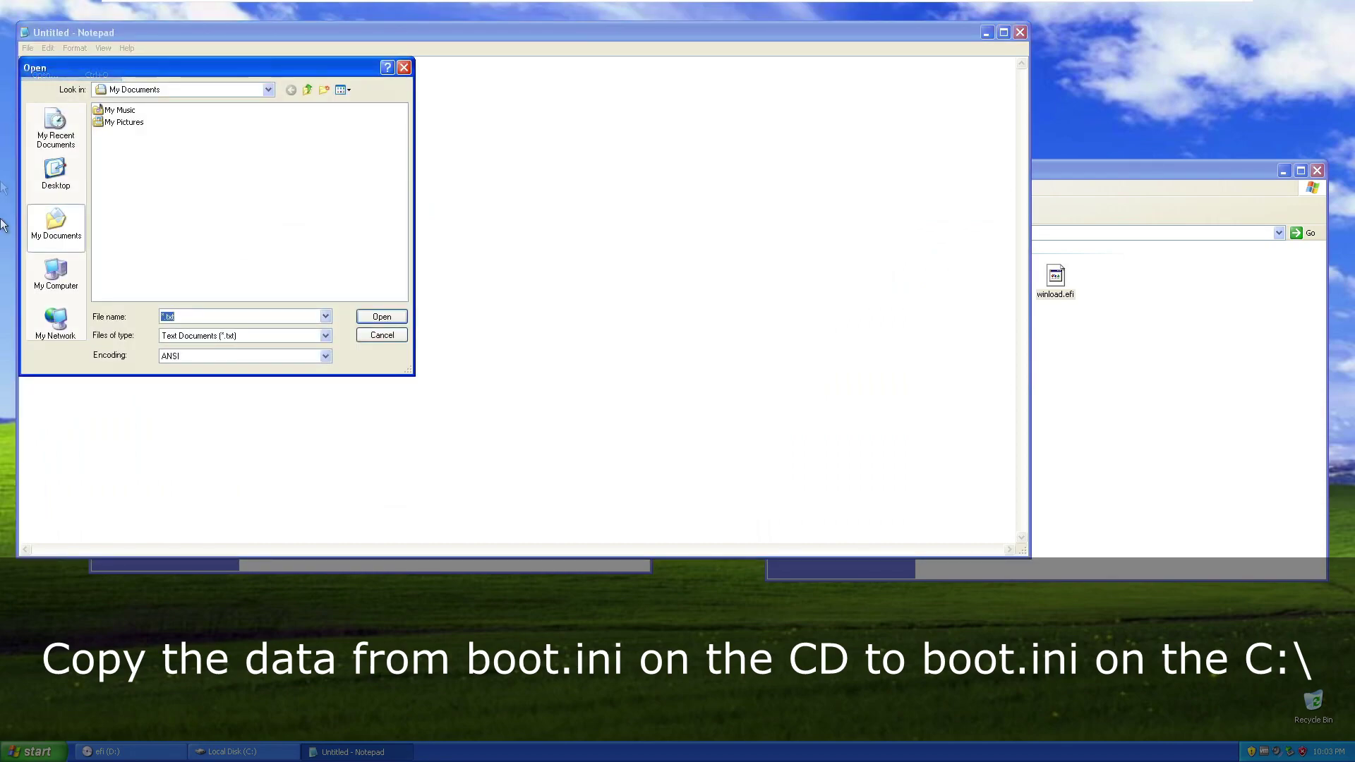
{"action": "left_click", "coordinate": [171, 336]}
{"action": "left_click", "coordinate": [173, 356]}
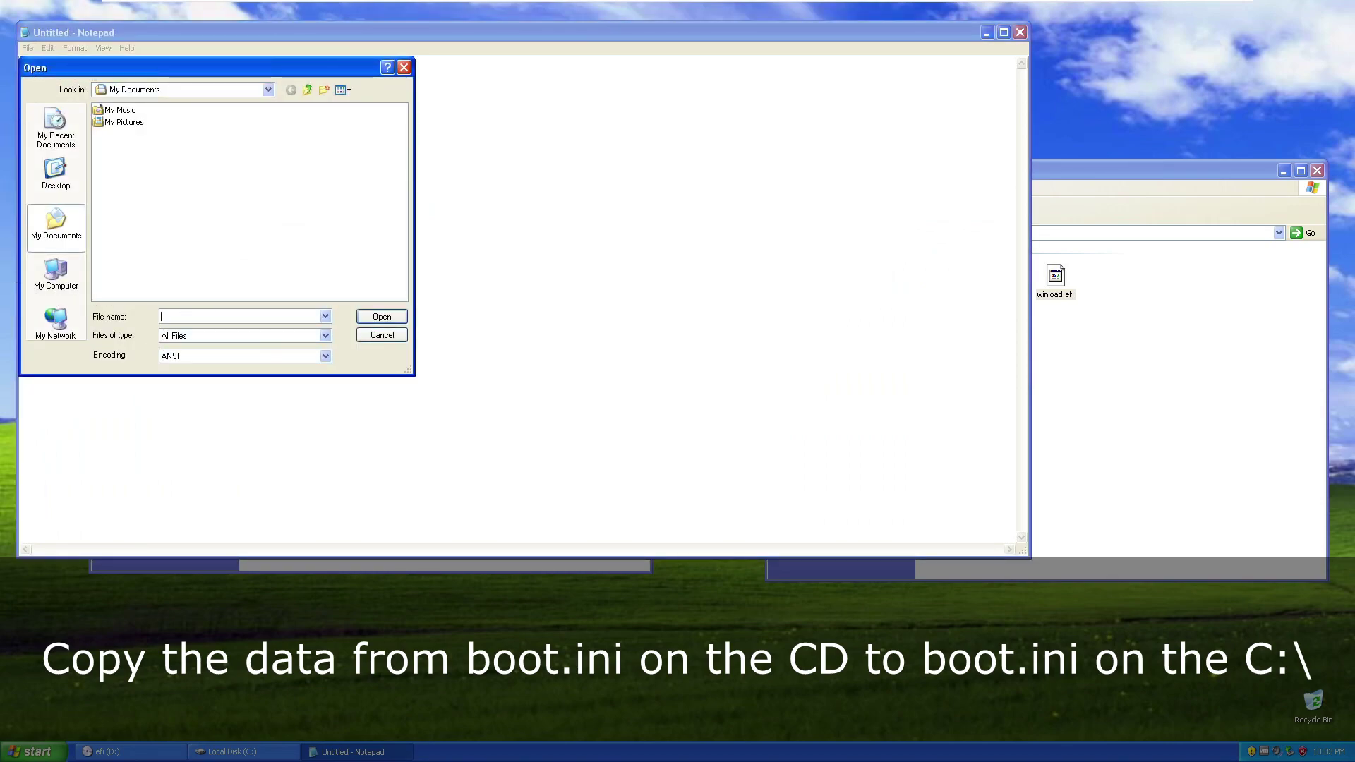
{"action": "left_click", "coordinate": [44, 176]}
{"action": "left_click", "coordinate": [56, 274]}
{"action": "left_click", "coordinate": [117, 123]}
{"action": "double_click", "coordinate": [125, 111]}
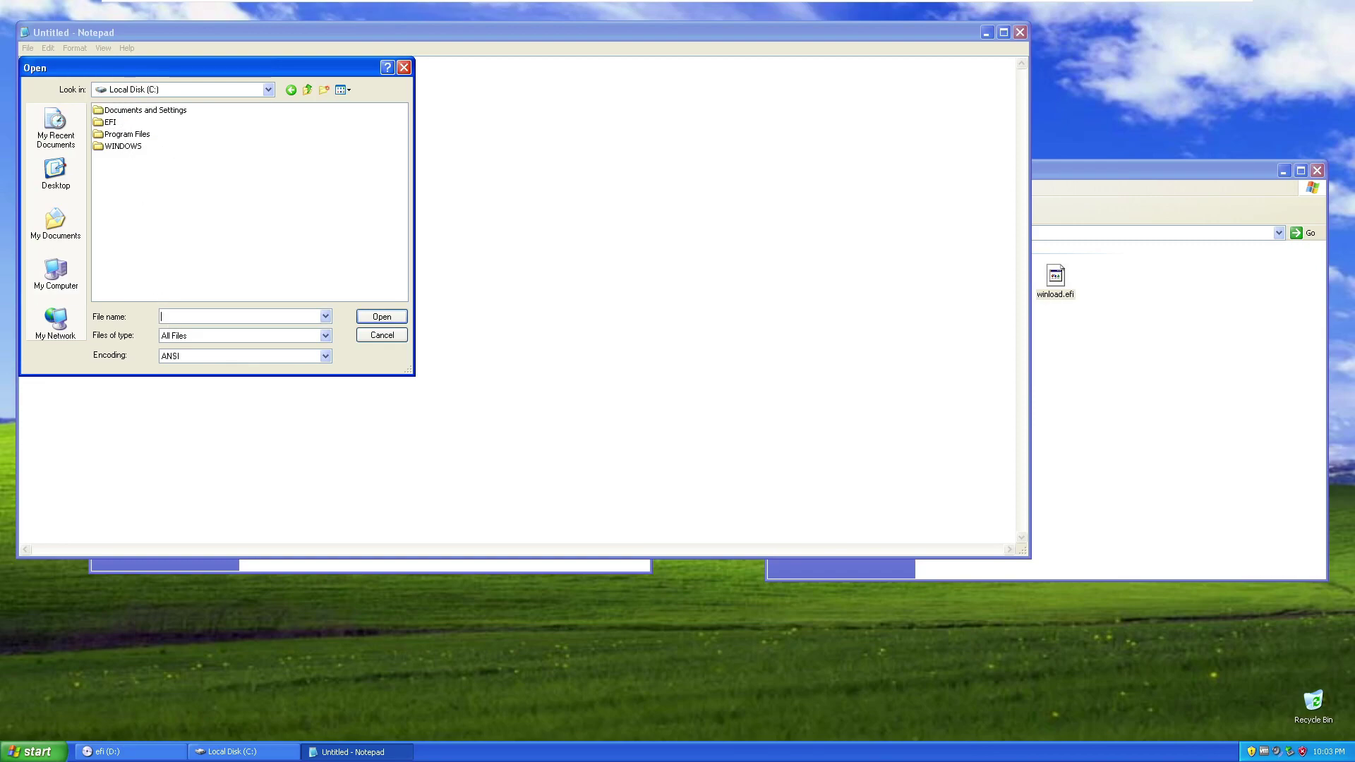
{"action": "type", "text": "boot.ini"}
{"action": "key", "text": "Return"}
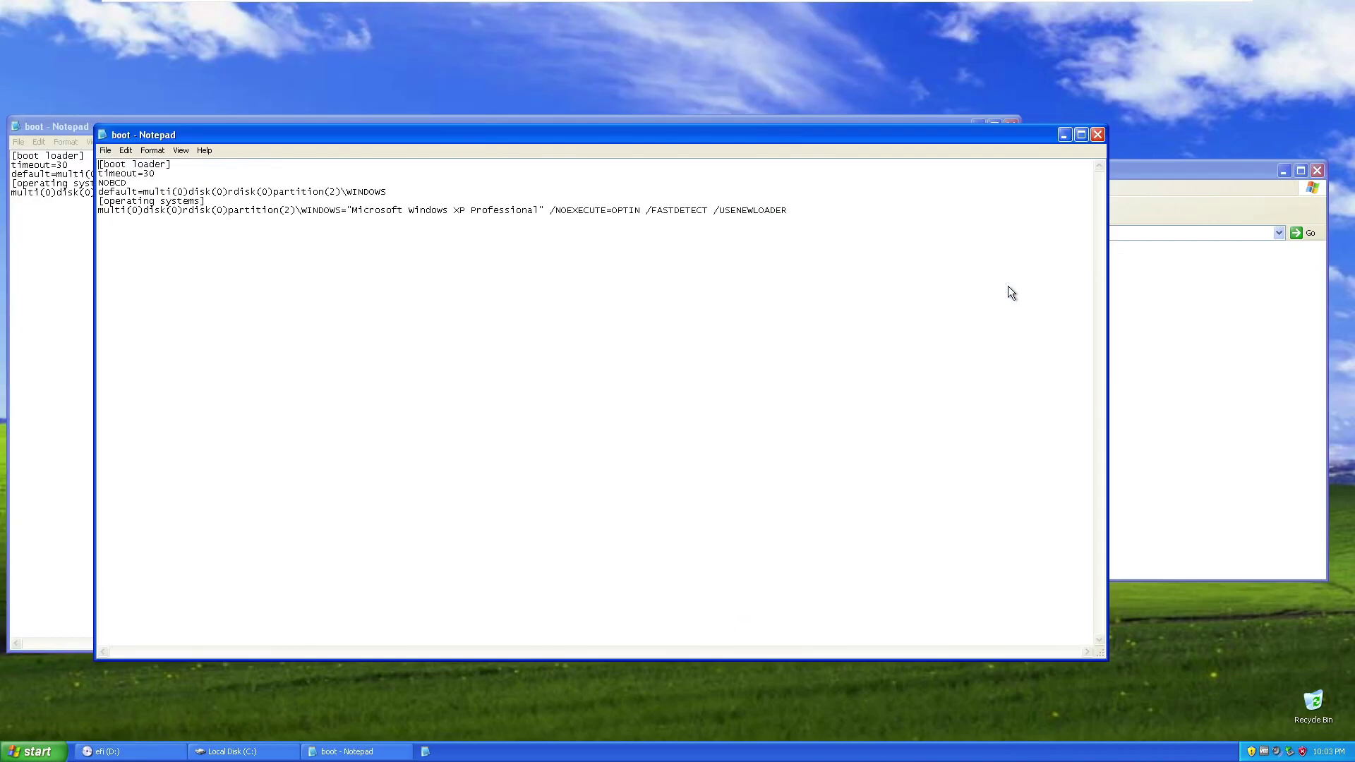
- Arrange both boot.ini windows for comparison and add a NOBCD line below timeout=30 in the C: drive's file
{"action": "left_click_drag", "start_coordinate": [654, 138], "coordinate": [700, 278]}
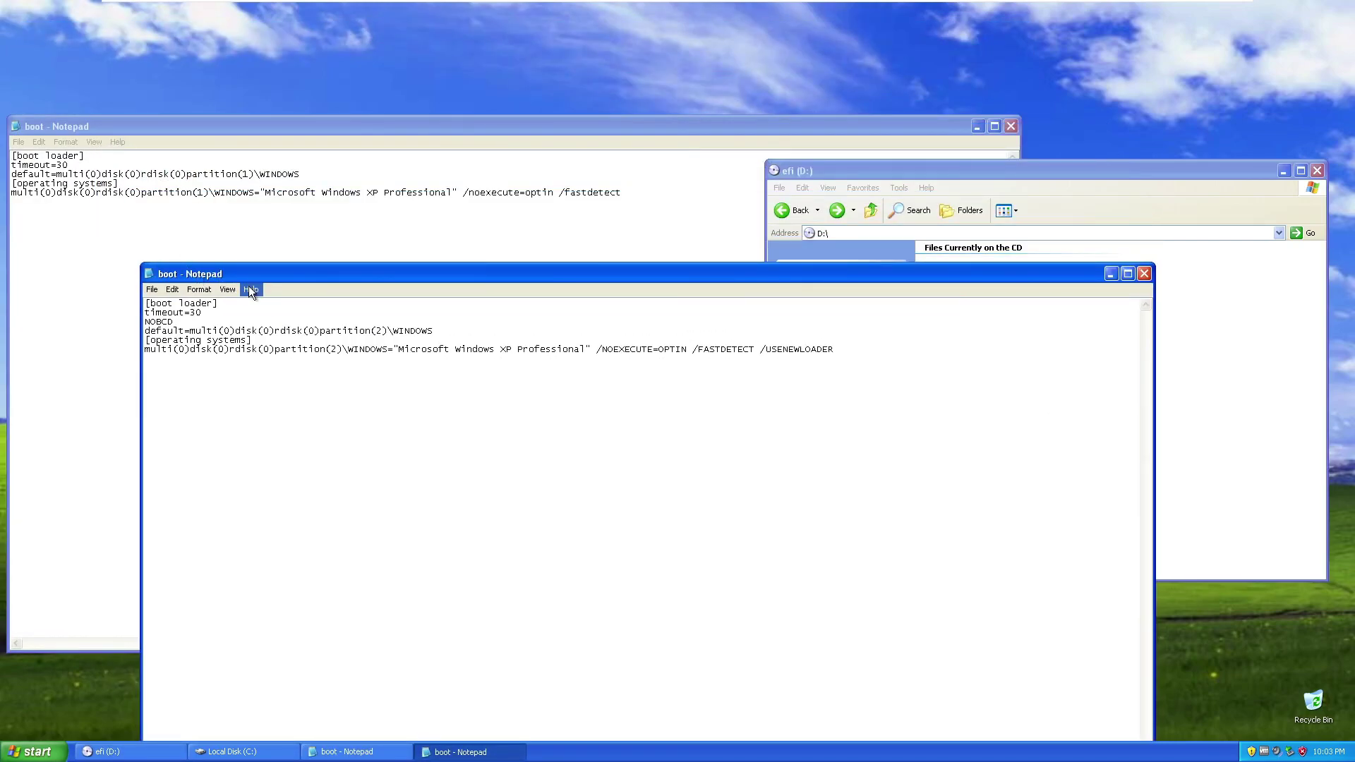
{"action": "left_click_drag", "start_coordinate": [274, 274], "coordinate": [1054, 209]}
{"action": "key", "text": "alt+Tab"}
{"action": "left_click_drag", "start_coordinate": [730, 129], "coordinate": [783, 316]}
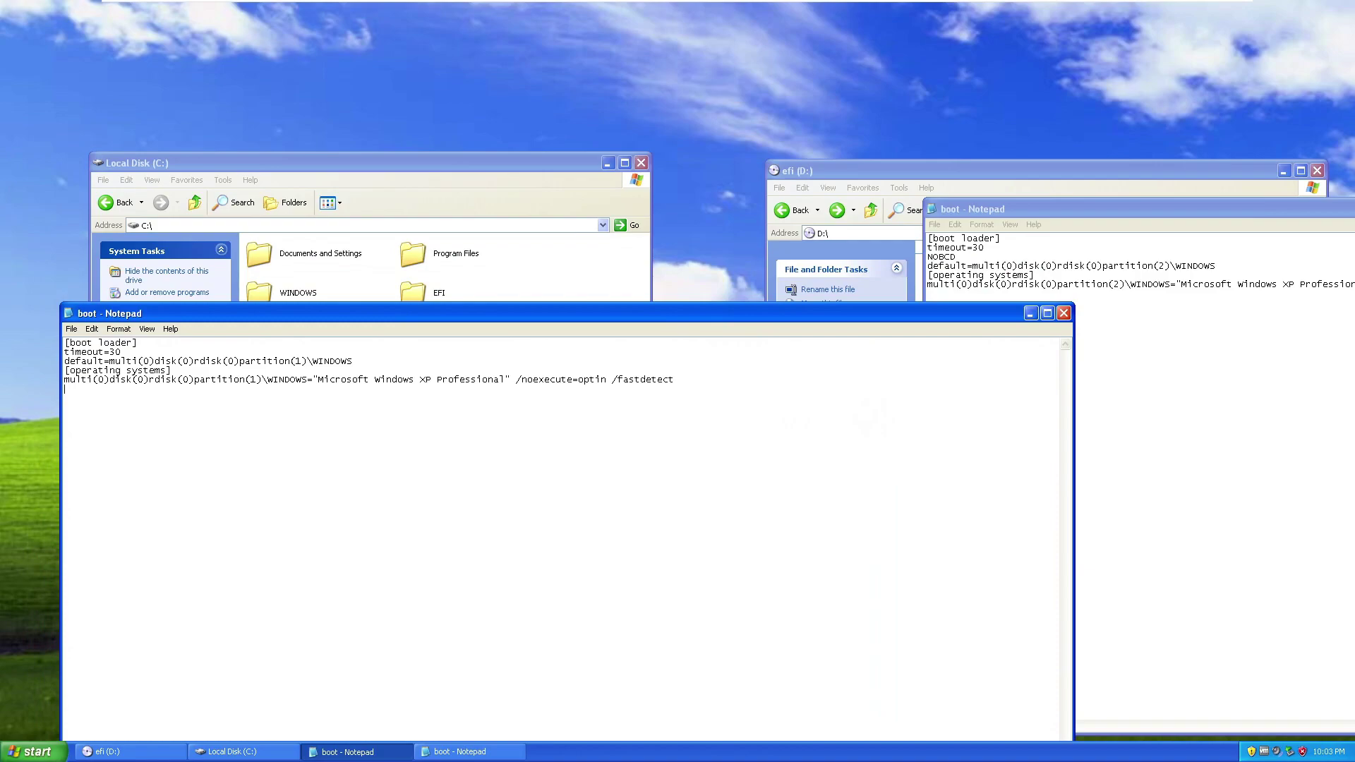
{"action": "left_click", "coordinate": [120, 351]}
{"action": "key", "text": "Return"}
{"action": "type", "text": "NOBCD"}
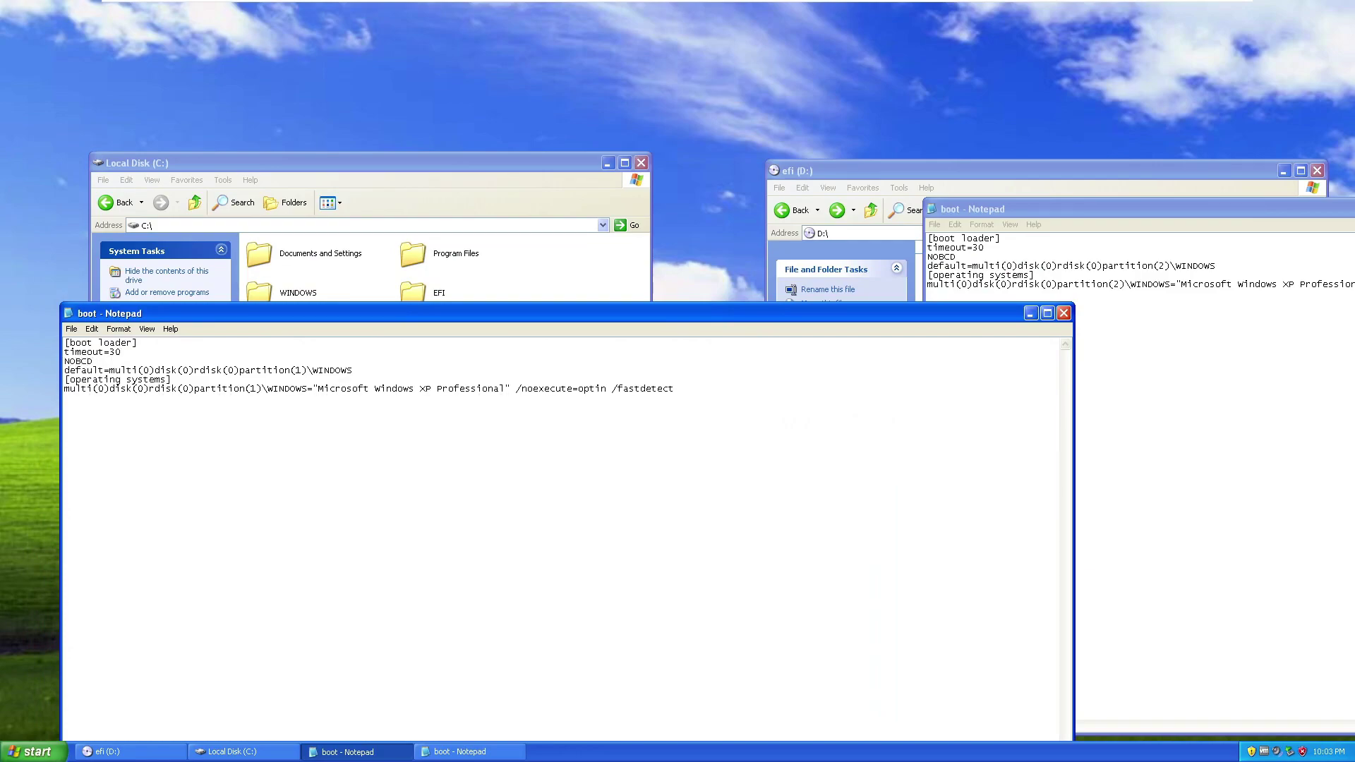
- Append /USENEWLOADER to the Windows XP Professional entry in the C: drive's boot.ini and save the file
{"action": "left_click_drag", "start_coordinate": [1162, 214], "coordinate": [536, 153]}
{"action": "left_click", "coordinate": [64, 397]}
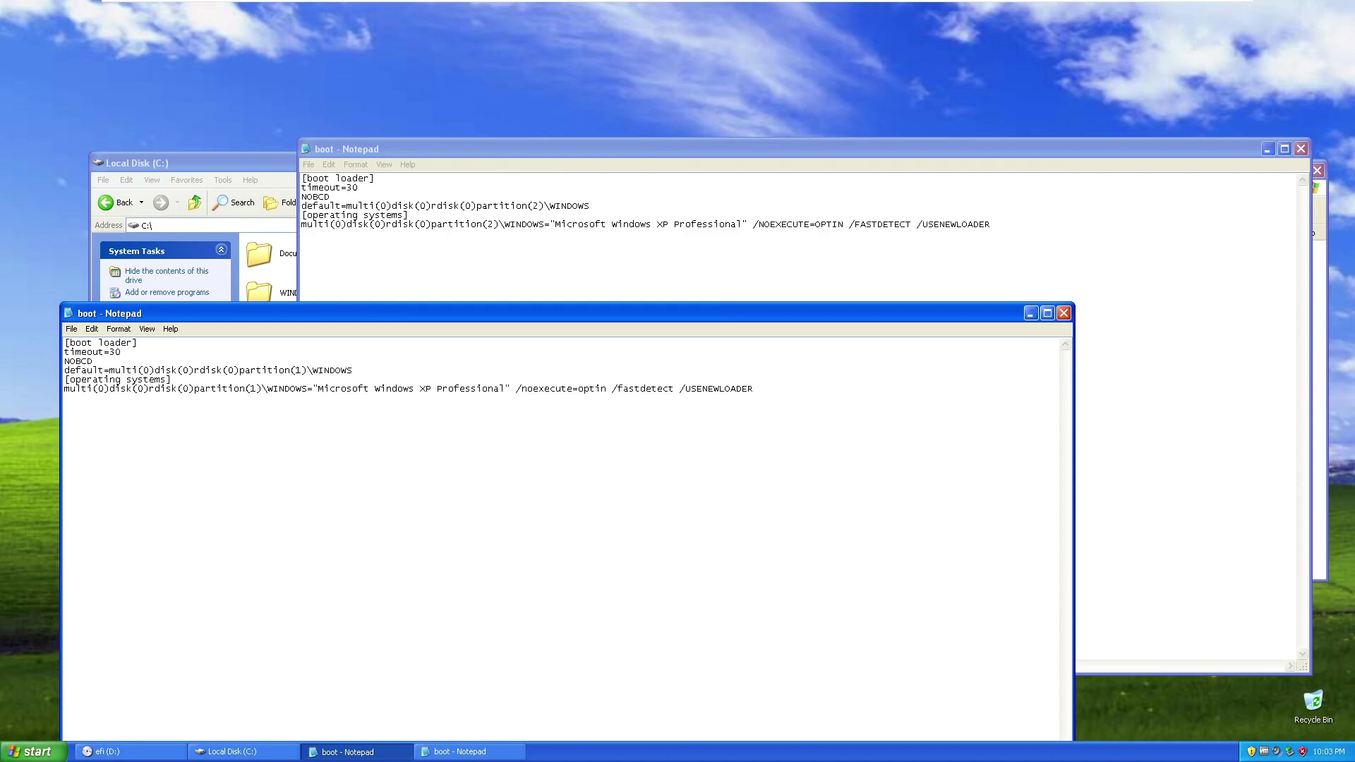
{"action": "left_click", "coordinate": [71, 329]}
{"action": "left_click", "coordinate": [92, 370]}
{"action": "left_click", "coordinate": [71, 329]}
{"action": "left_click", "coordinate": [92, 368]}
- Close both boot.ini Notepad windows and both folder windows
{"action": "left_click", "coordinate": [1065, 317]}
{"action": "left_click", "coordinate": [1301, 149]}
{"action": "left_click", "coordinate": [1319, 171]}
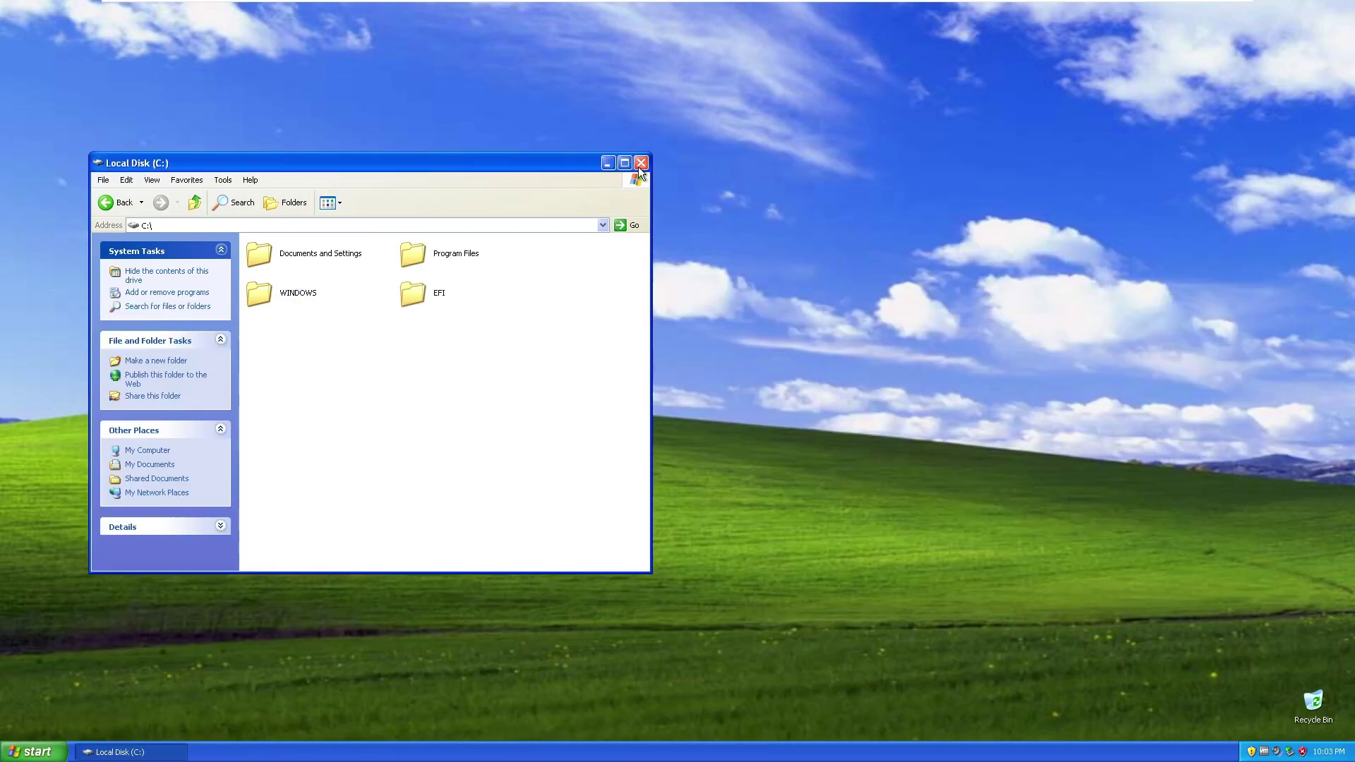
{"action": "left_click", "coordinate": [641, 163]}
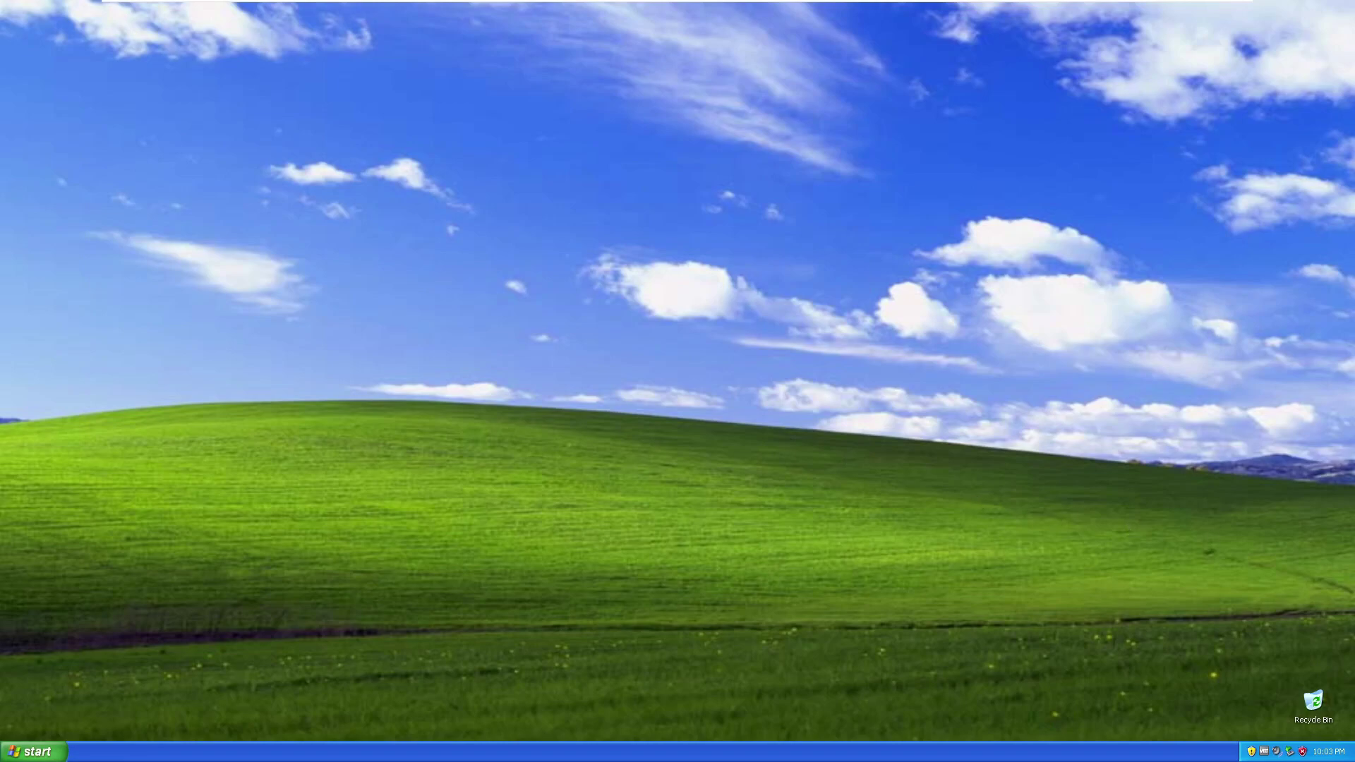
- Shut down Windows XP so the virtual machine powers off
{"action": "left_click", "coordinate": [32, 752]}
{"action": "left_click", "coordinate": [214, 733]}
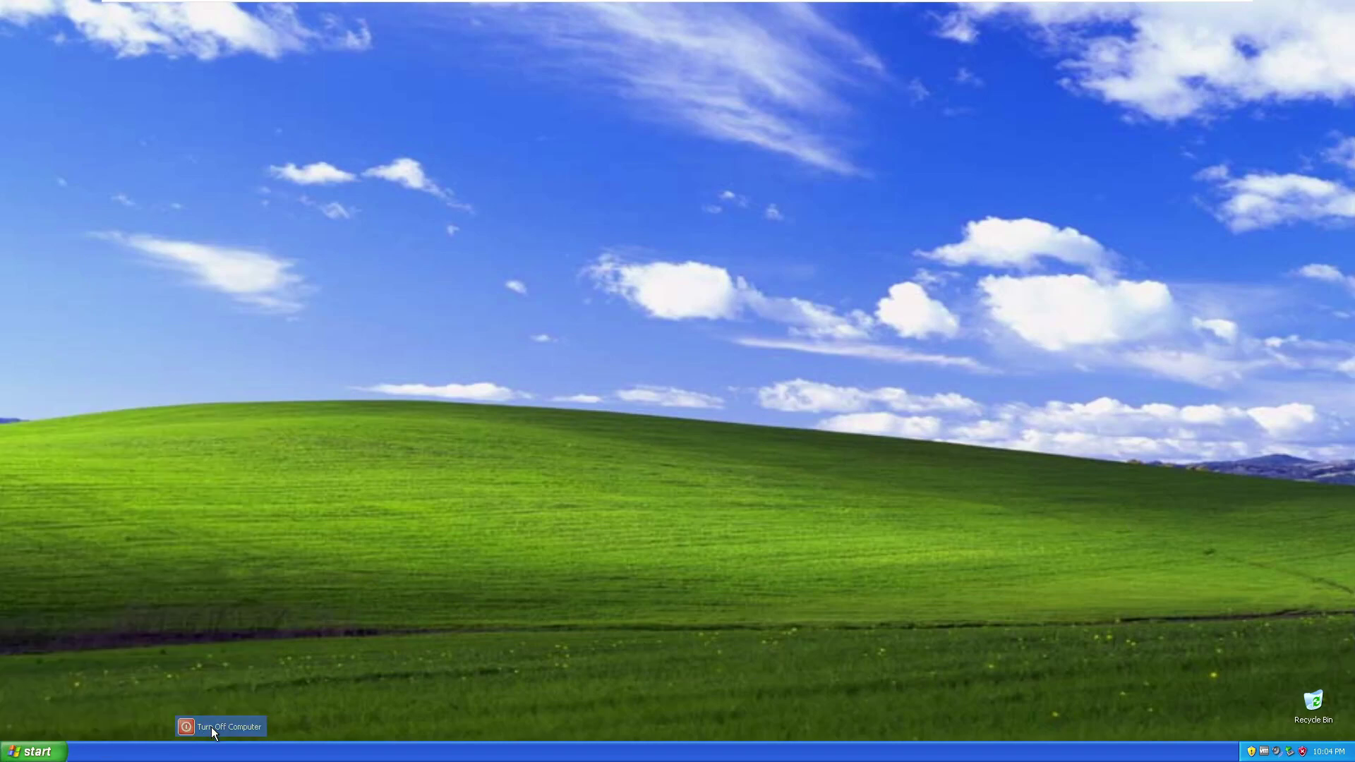
{"action": "left_click", "coordinate": [761, 330]}
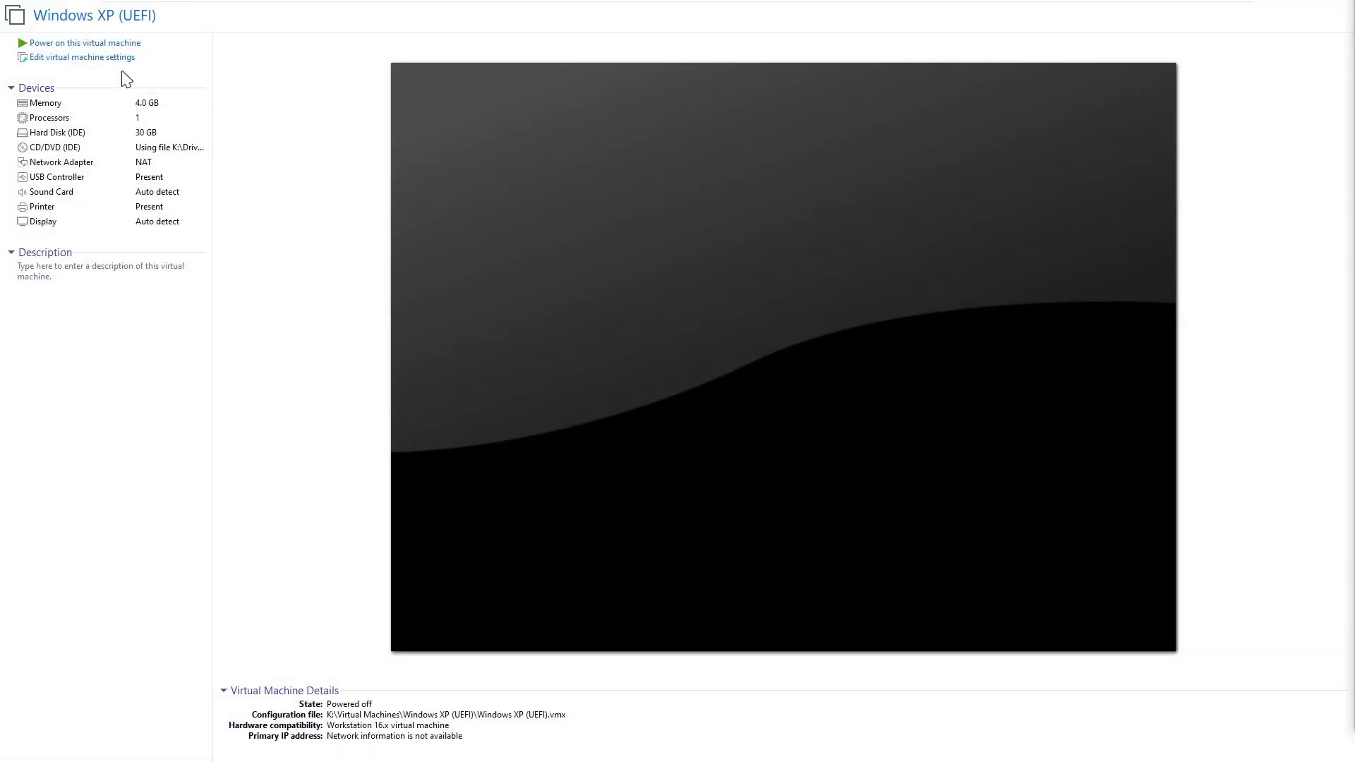
- Set the guest operating system version to Windows 10 in the virtual machine's settings
{"action": "left_click", "coordinate": [121, 59]}
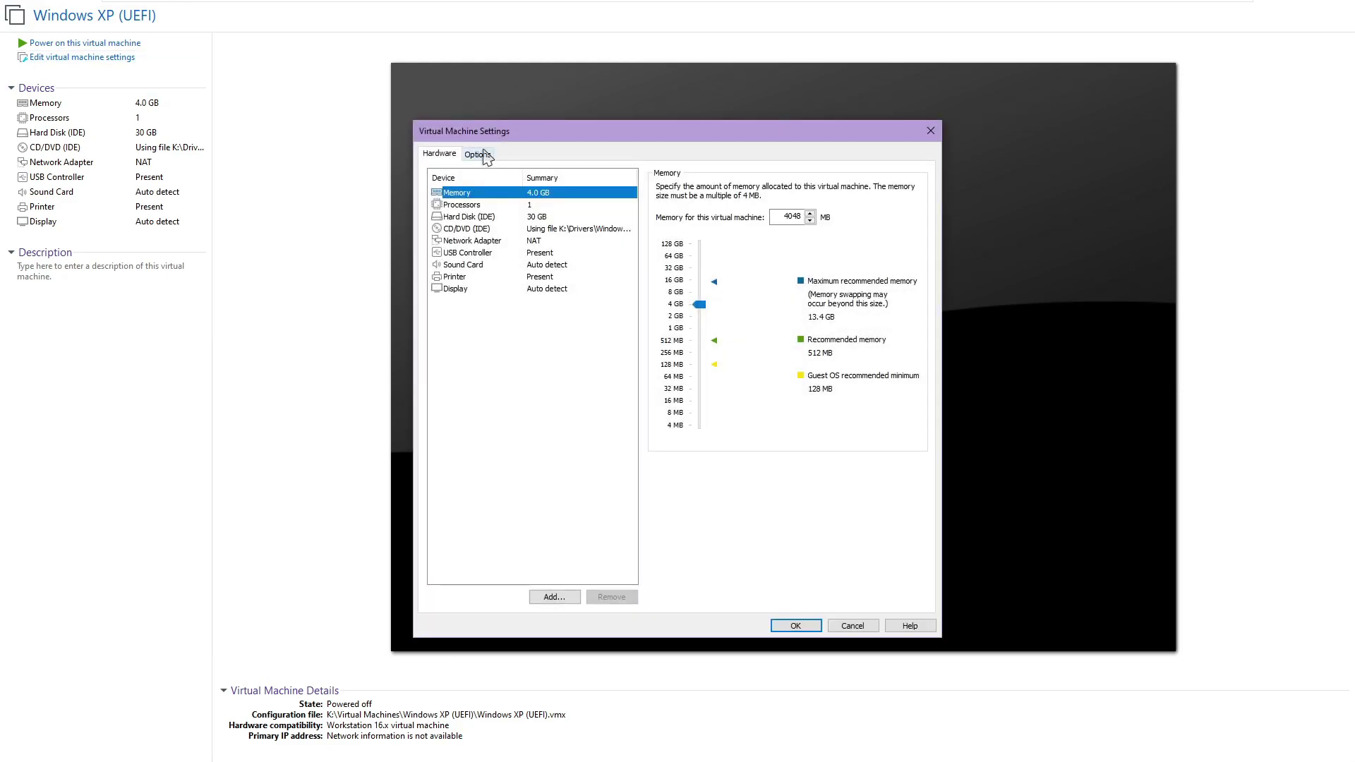
{"action": "left_click", "coordinate": [478, 155]}
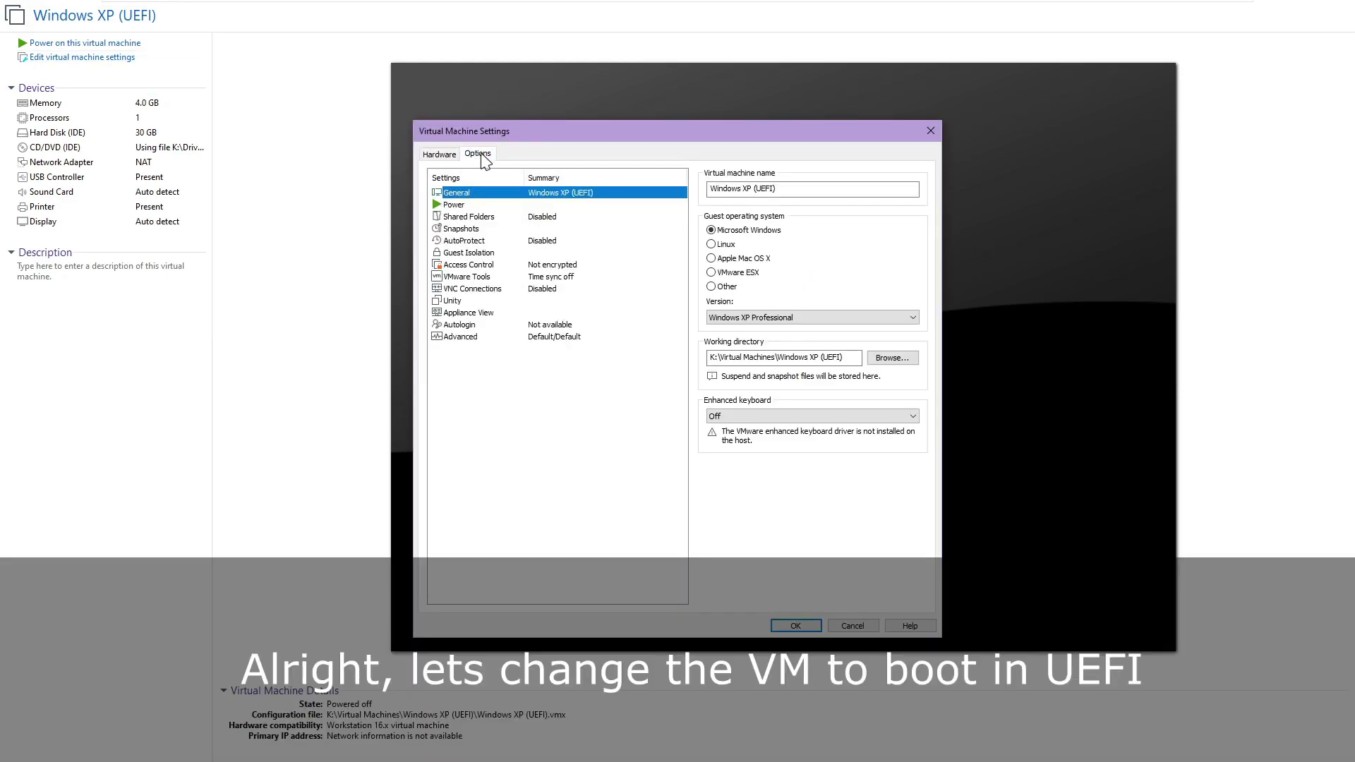
{"action": "left_click", "coordinate": [460, 336]}
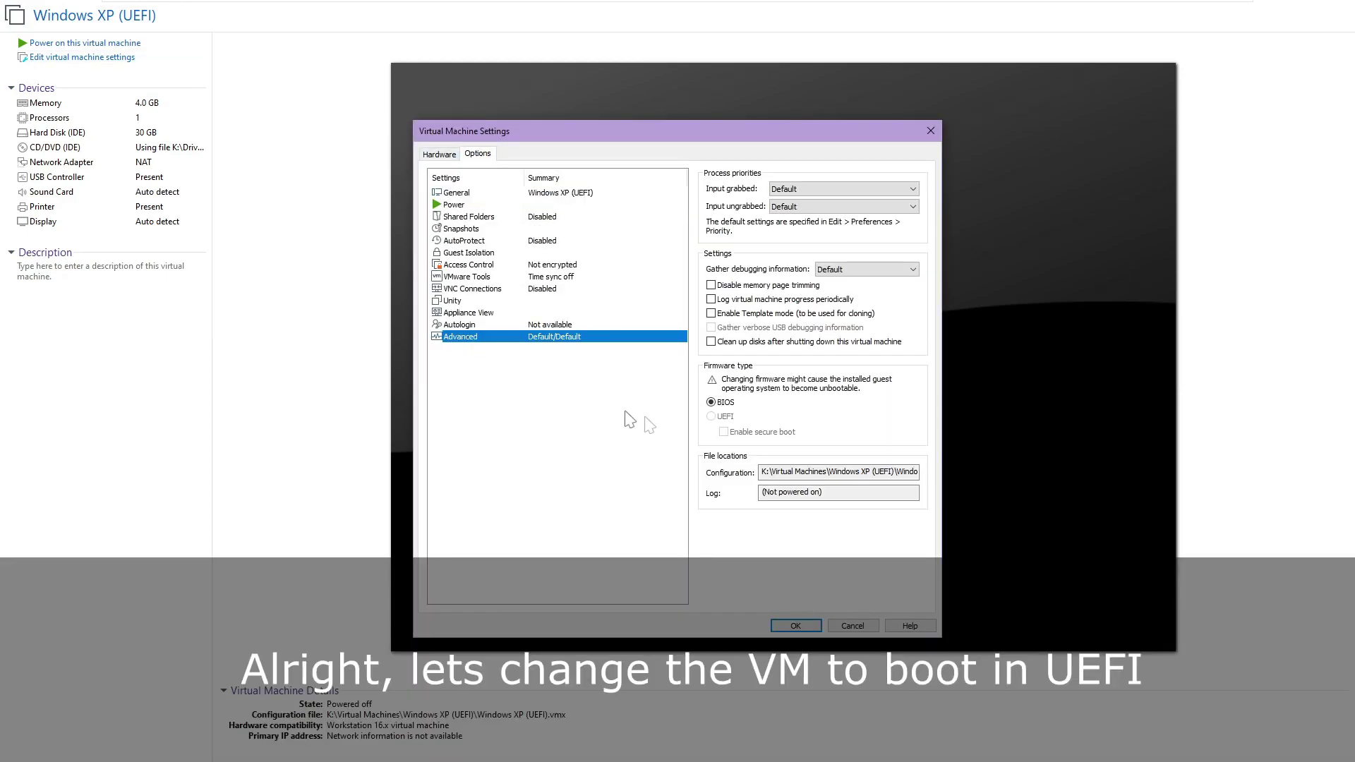
{"action": "left_click", "coordinate": [582, 194]}
{"action": "left_click", "coordinate": [777, 318]}
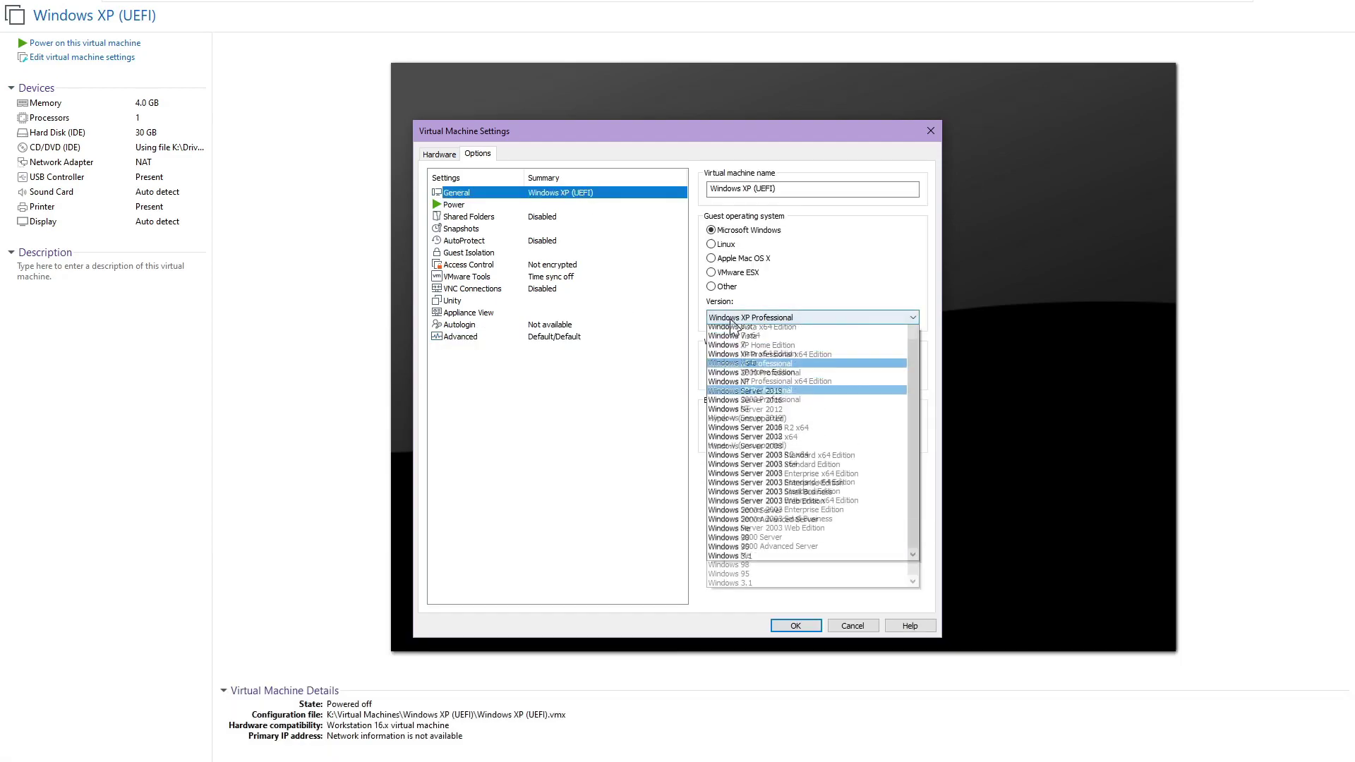
{"action": "scroll", "coordinate": [776, 438], "scroll_direction": "up", "scroll_amount": 3}
{"action": "left_click", "coordinate": [741, 342]}
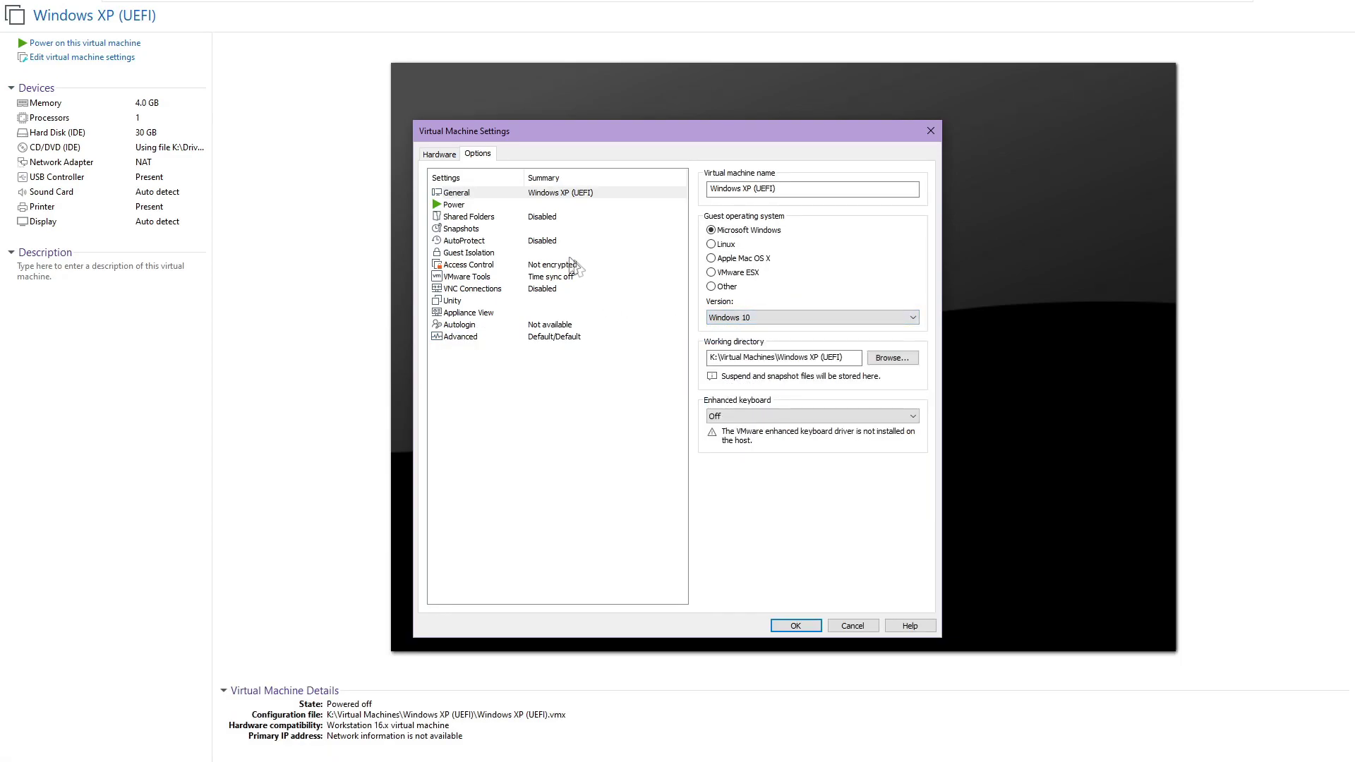
- Set the virtual machine's firmware type to UEFI and power the machine on with the new settings
{"action": "left_click", "coordinate": [542, 339]}
{"action": "left_click", "coordinate": [712, 417]}
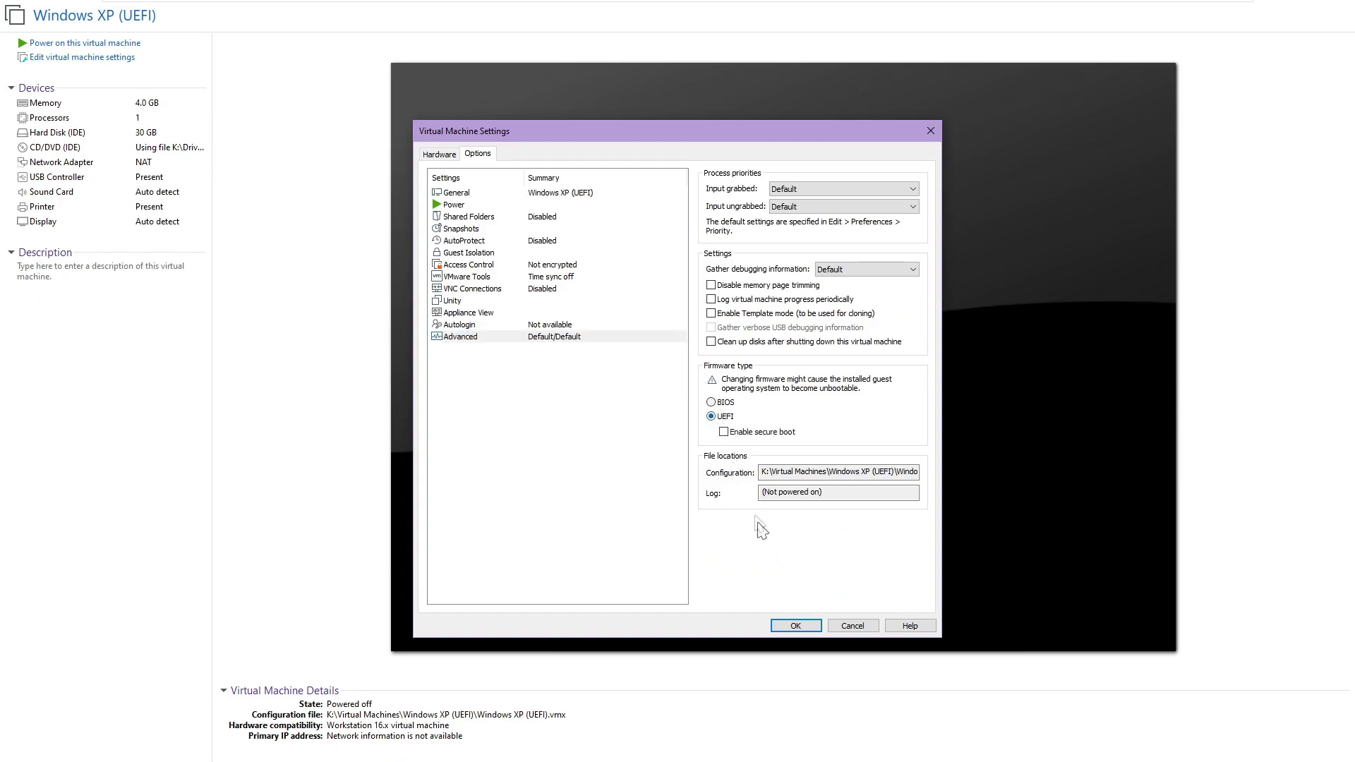
{"action": "left_click", "coordinate": [799, 628]}
{"action": "left_click", "coordinate": [103, 44]}
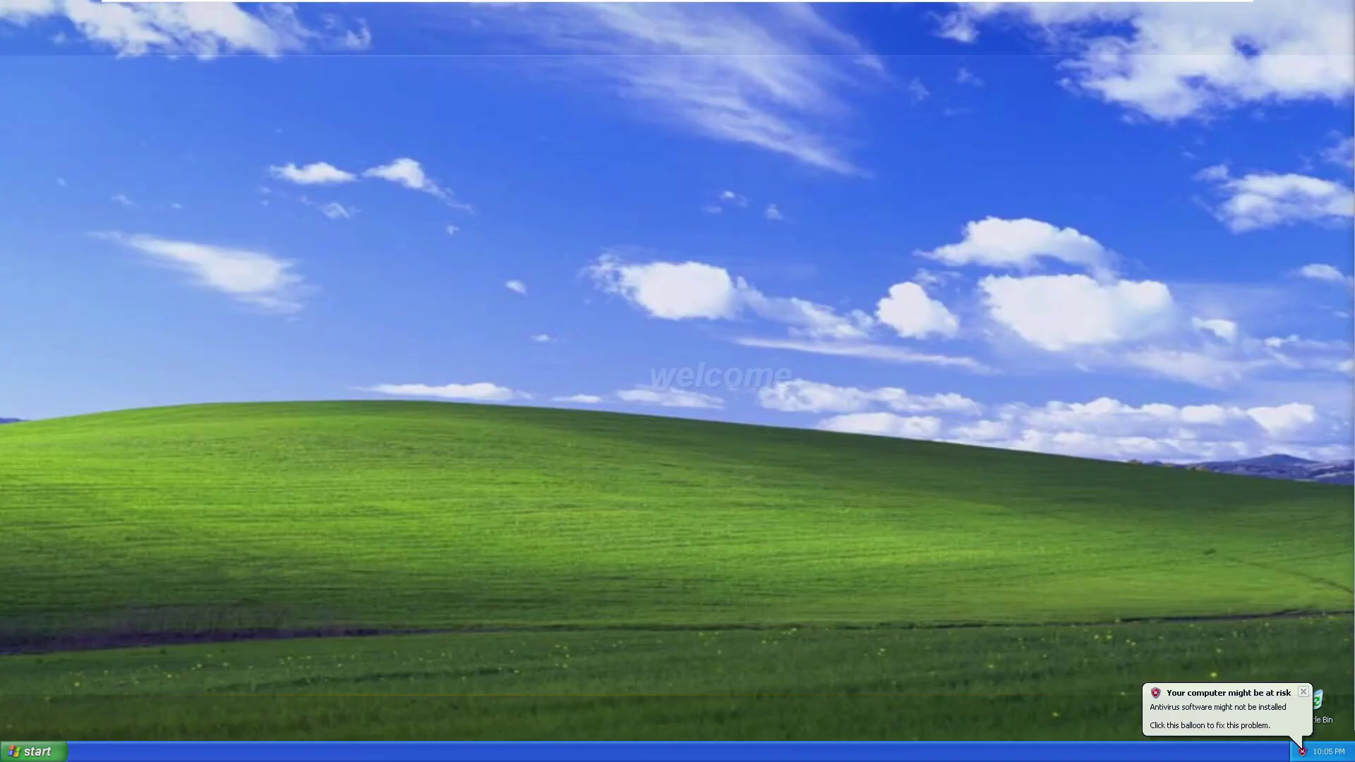
- View the general system properties of My Computer and close the dialog
{"action": "left_click", "coordinate": [33, 752]}
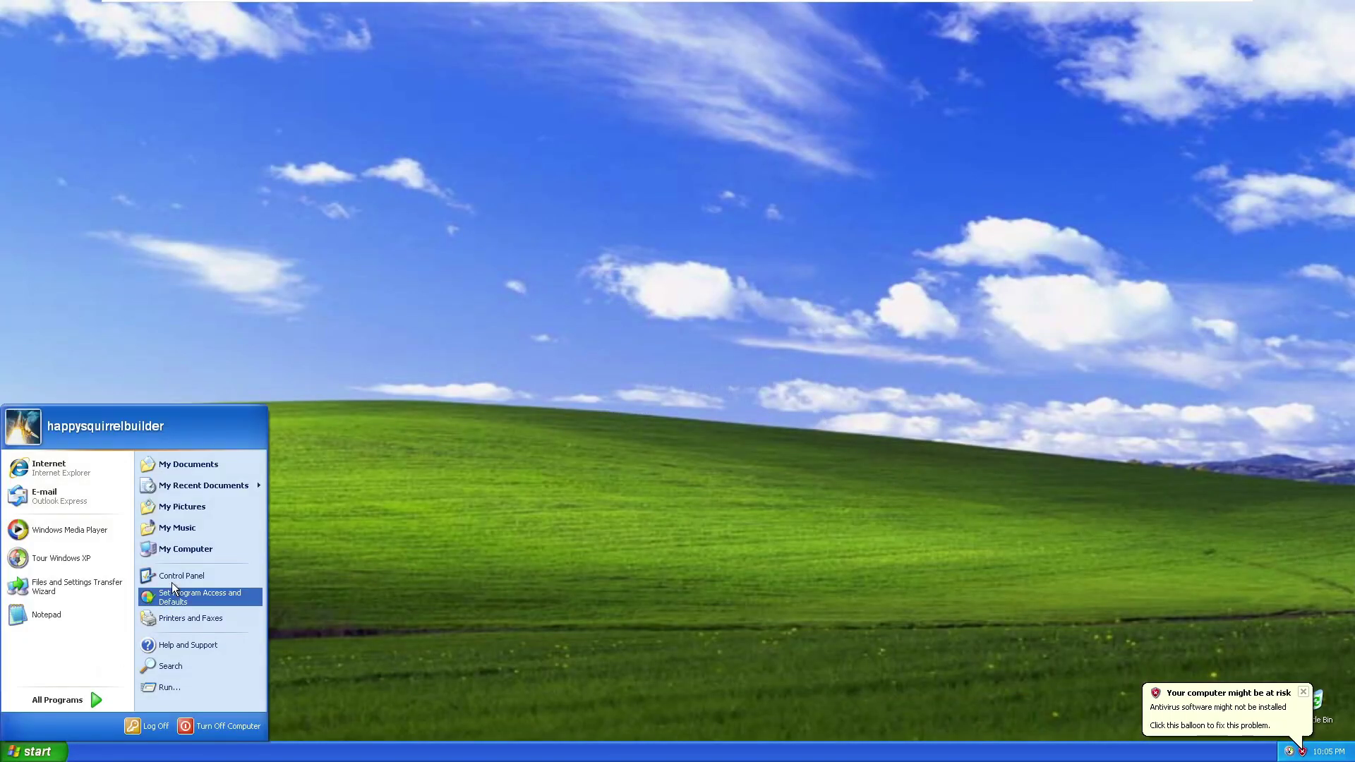
{"action": "right_click", "coordinate": [197, 551]}
{"action": "left_click", "coordinate": [233, 667]}
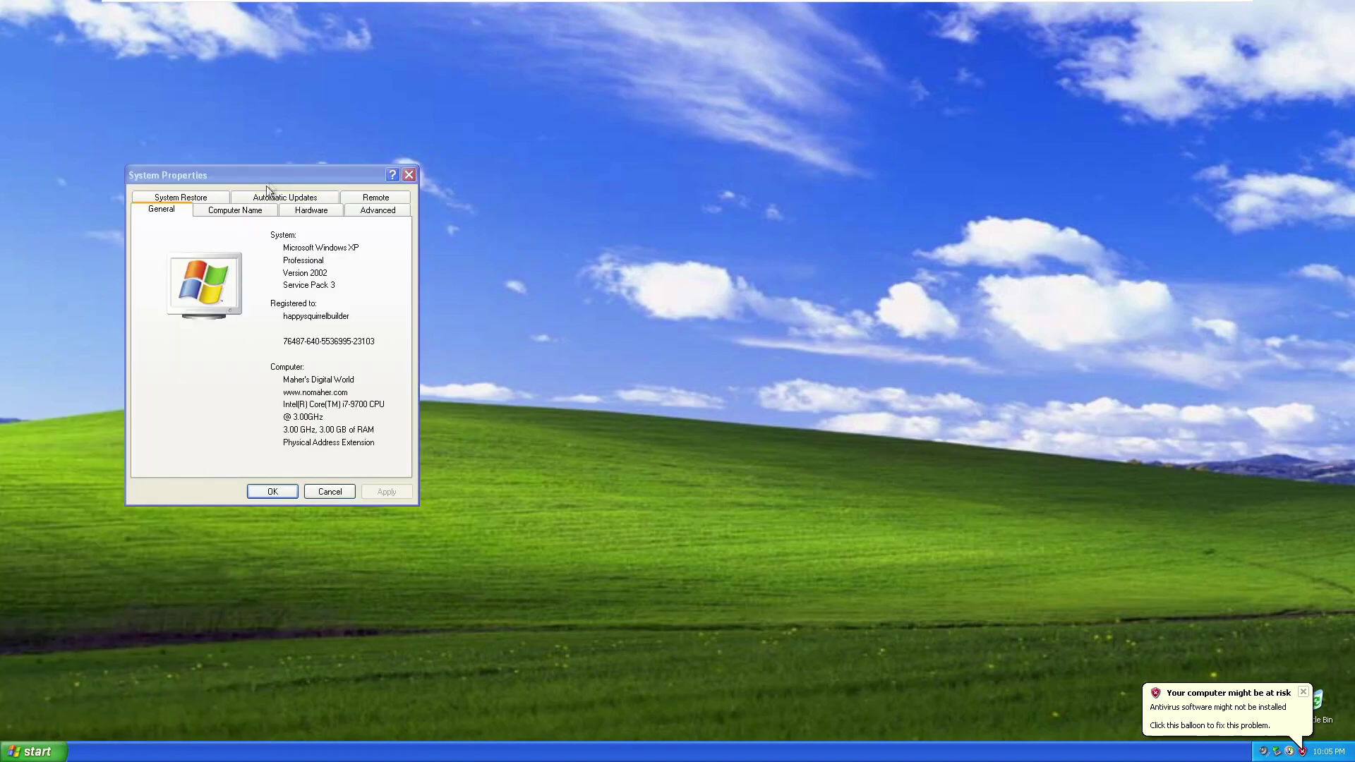
{"action": "left_click_drag", "start_coordinate": [265, 173], "coordinate": [457, 308]}
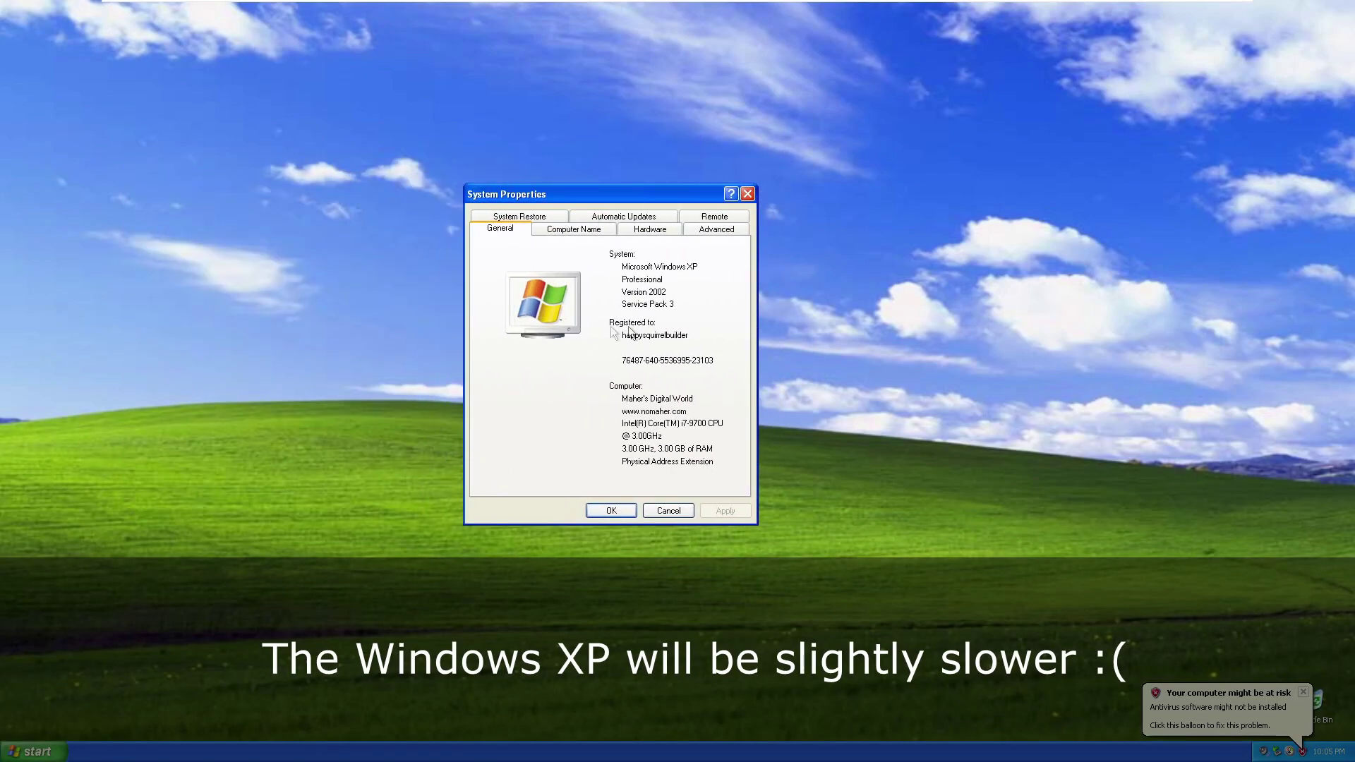
{"action": "left_click", "coordinate": [612, 509]}
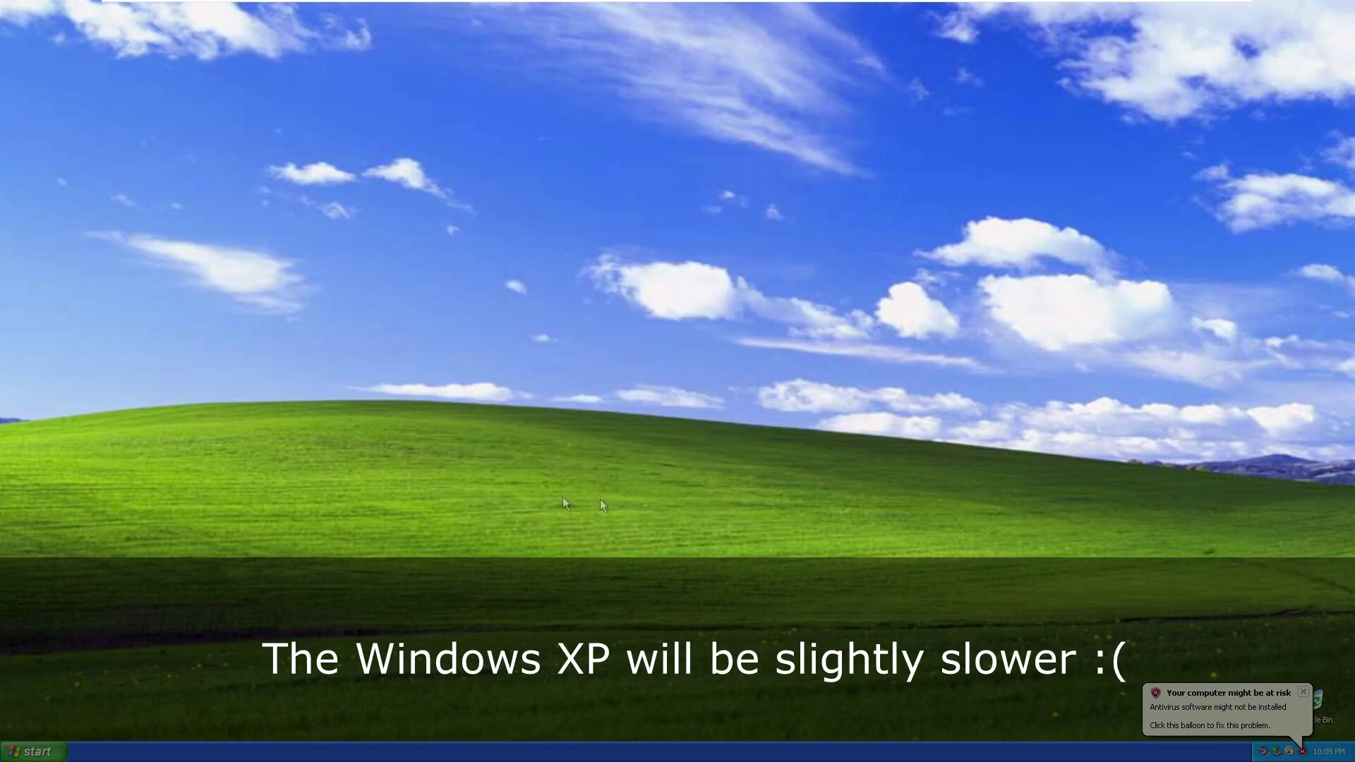
- Test-launch Notepad with the Run command and close its empty window
{"action": "key", "text": "super+r"}
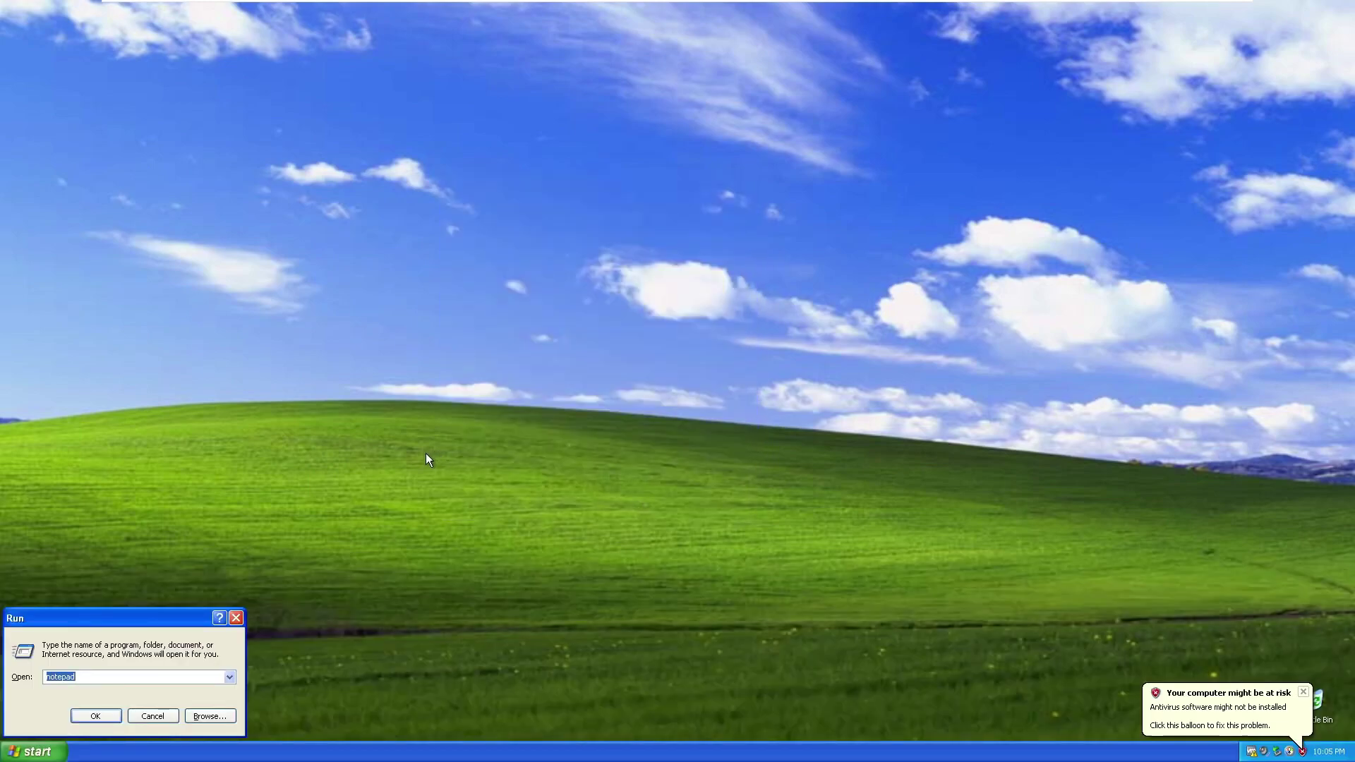
{"action": "key", "text": "Return"}
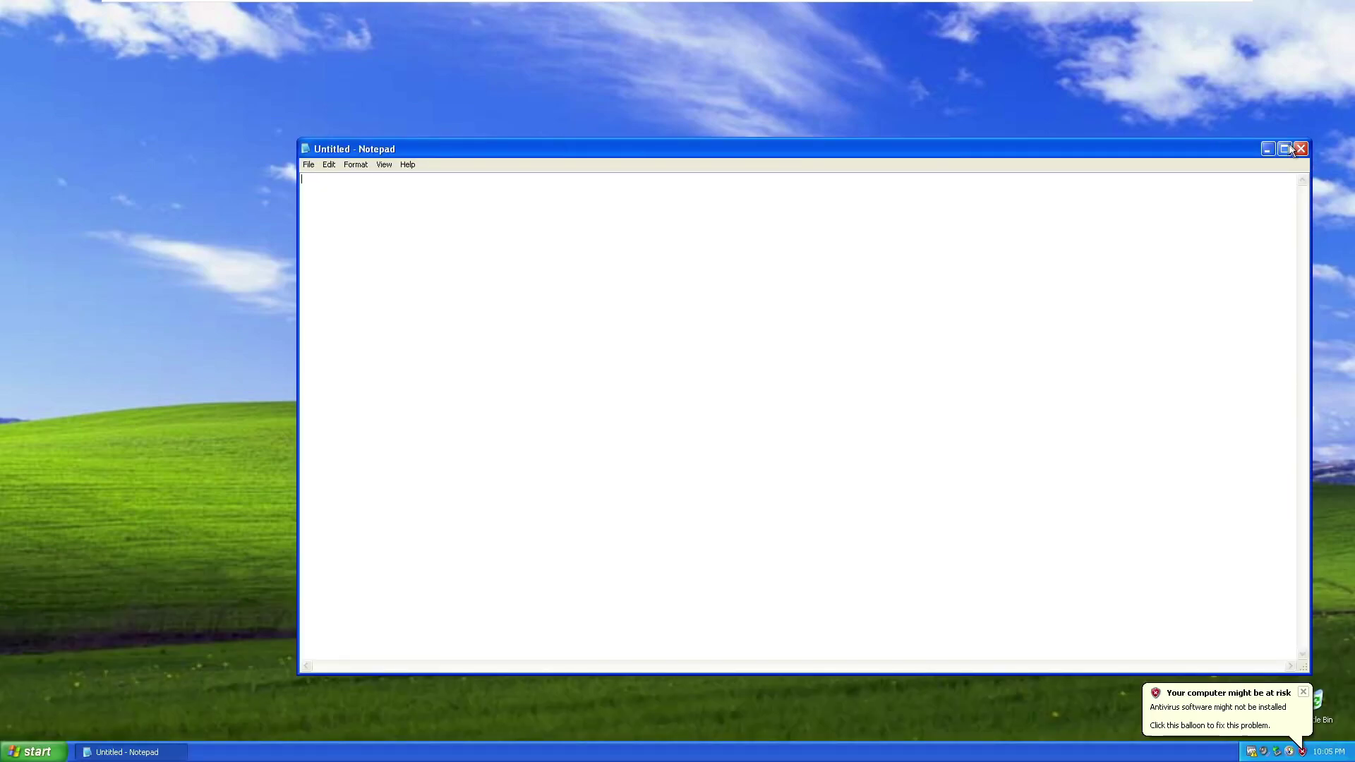
{"action": "left_click", "coordinate": [1299, 149]}
- Run winver to view the Windows version information and dismiss the dialog
{"action": "key", "text": "super+r"}
{"action": "type", "text": "w"}
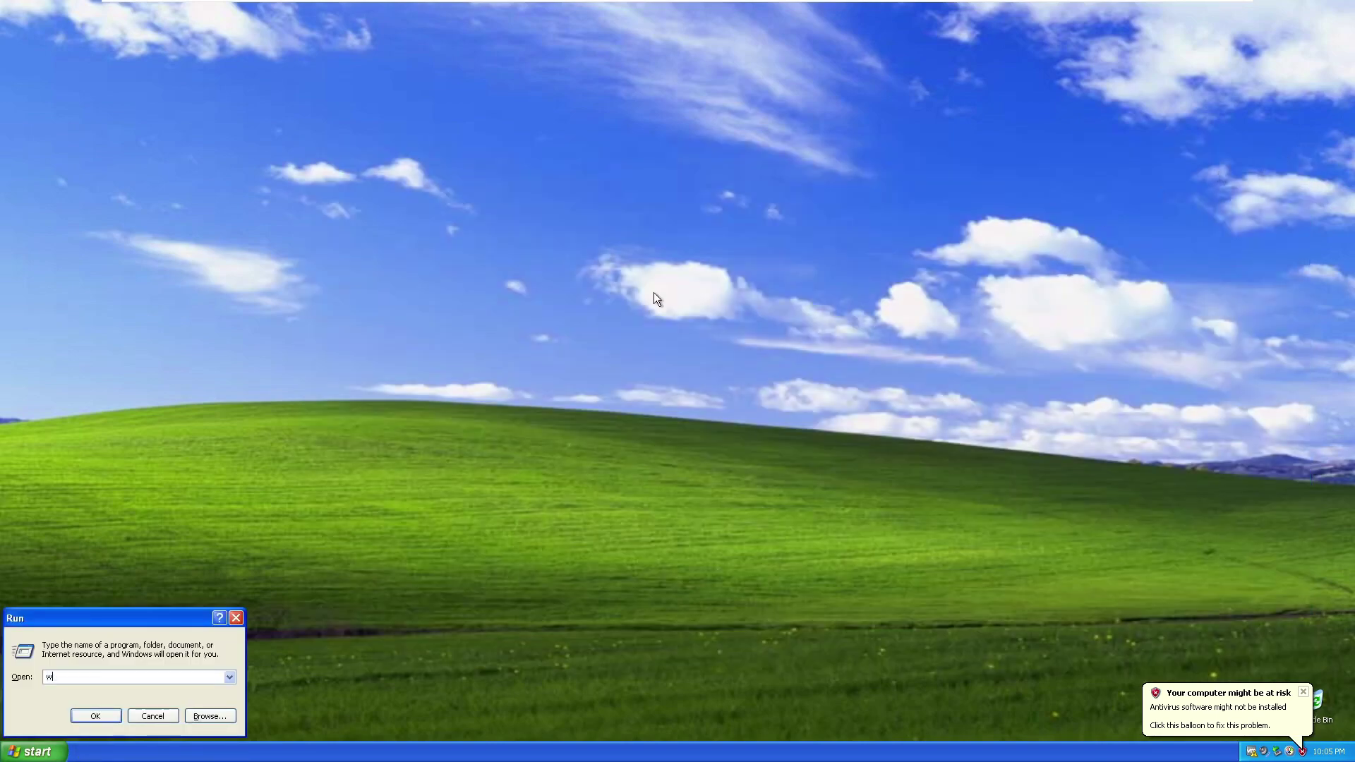
{"action": "type", "text": "inver"}
{"action": "key", "text": "Return"}
{"action": "left_click_drag", "start_coordinate": [183, 27], "coordinate": [535, 133]}
{"action": "left_click", "coordinate": [629, 362]}
- Apply the Autumn desktop background with its position set to Stretch
{"action": "right_click", "coordinate": [602, 382]}
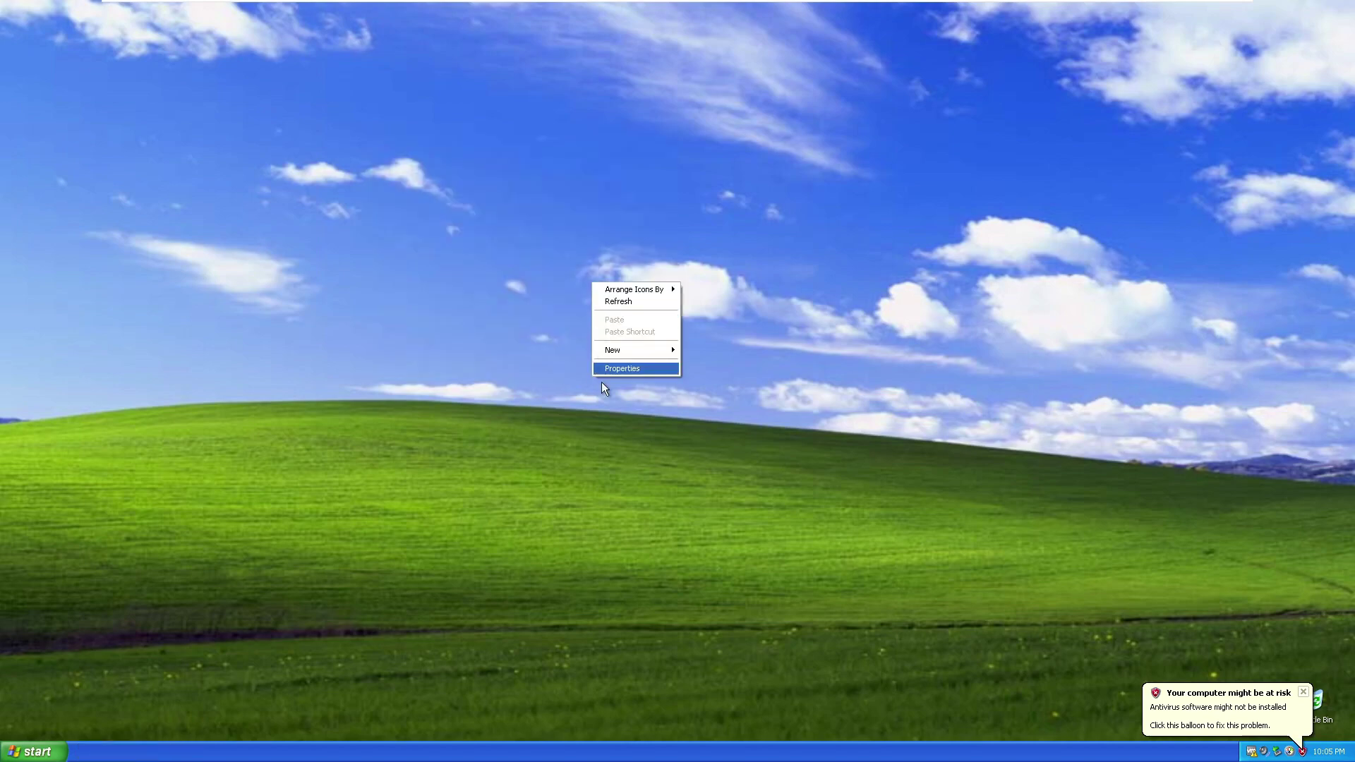
{"action": "left_click", "coordinate": [629, 367]}
{"action": "left_click_drag", "start_coordinate": [212, 55], "coordinate": [629, 132]}
{"action": "left_click", "coordinate": [510, 152]}
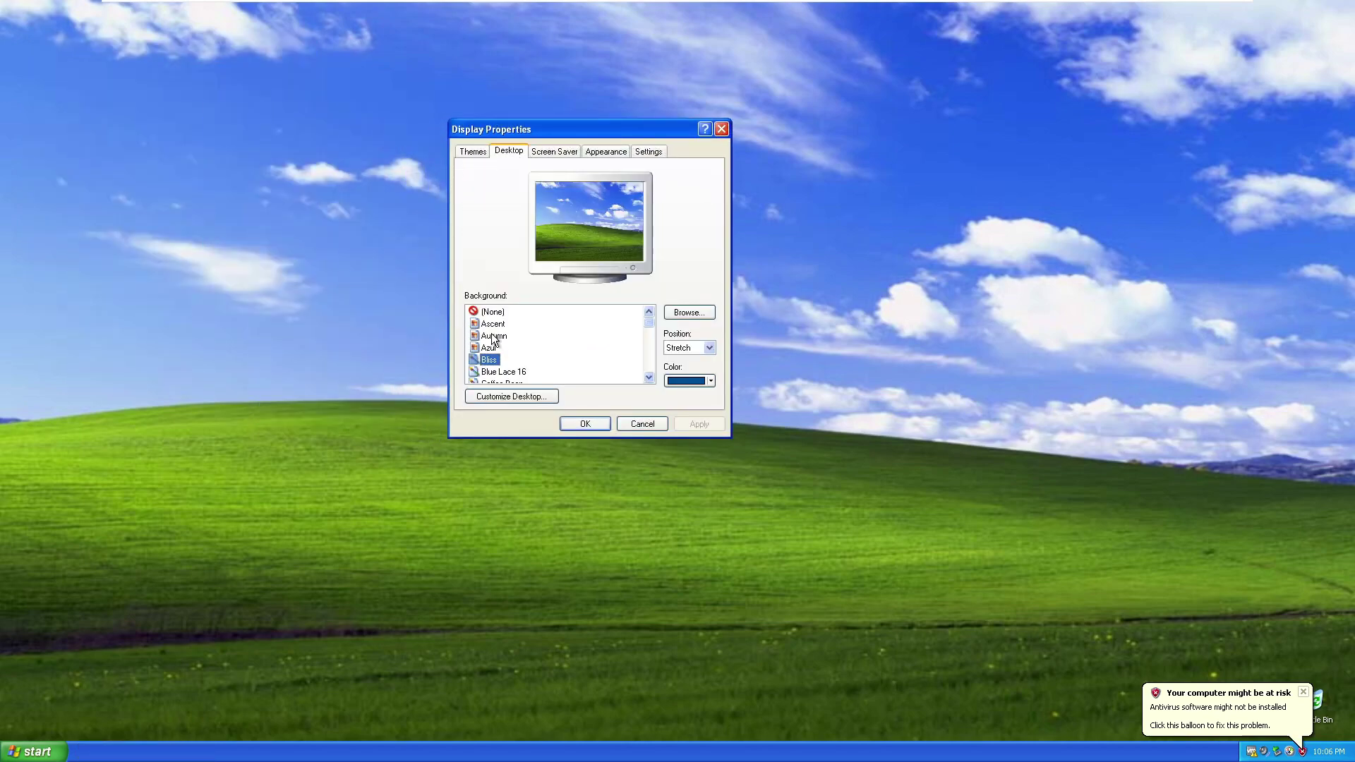
{"action": "left_click", "coordinate": [496, 337]}
{"action": "left_click", "coordinate": [682, 347]}
{"action": "left_click", "coordinate": [681, 388]}
{"action": "left_click", "coordinate": [682, 424]}
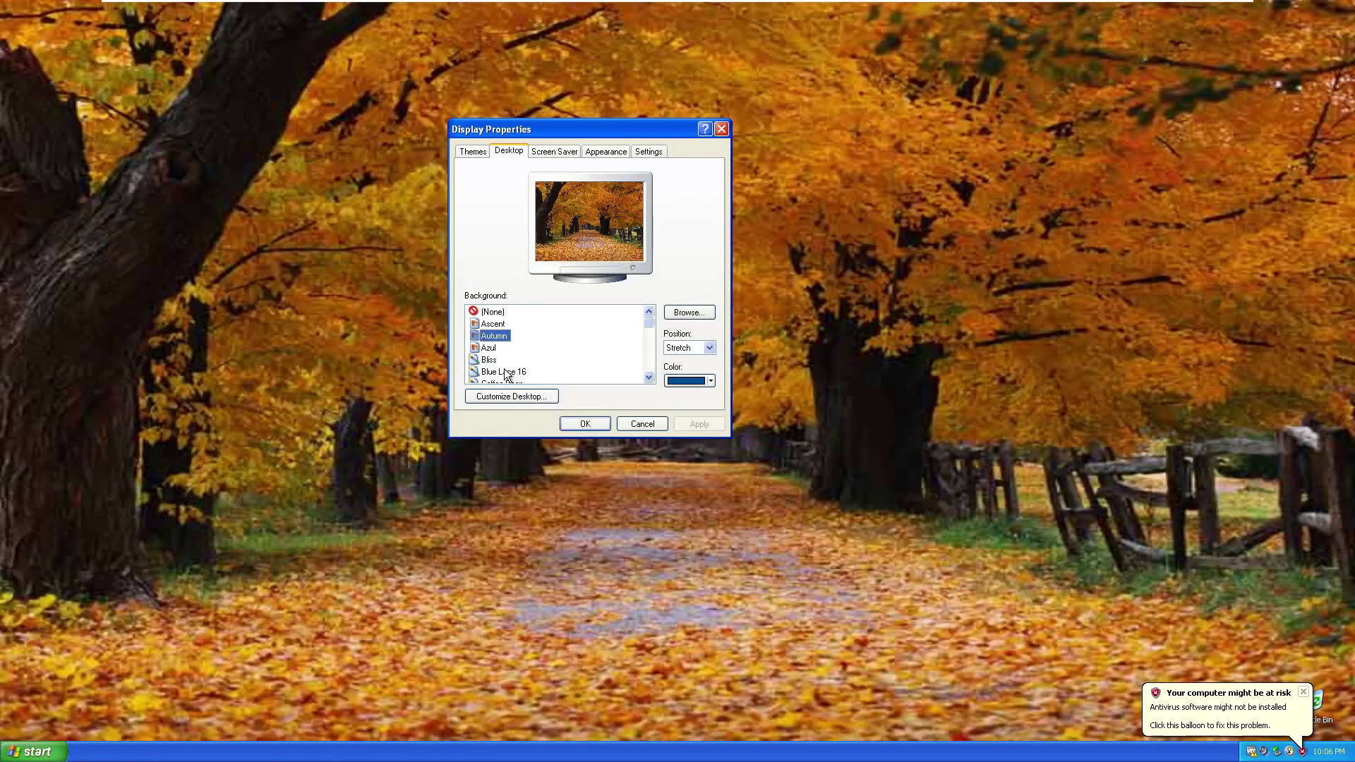
- Apply the Azul desktop background, switch back to Bliss and confirm the display properties
{"action": "left_click", "coordinate": [488, 348]}
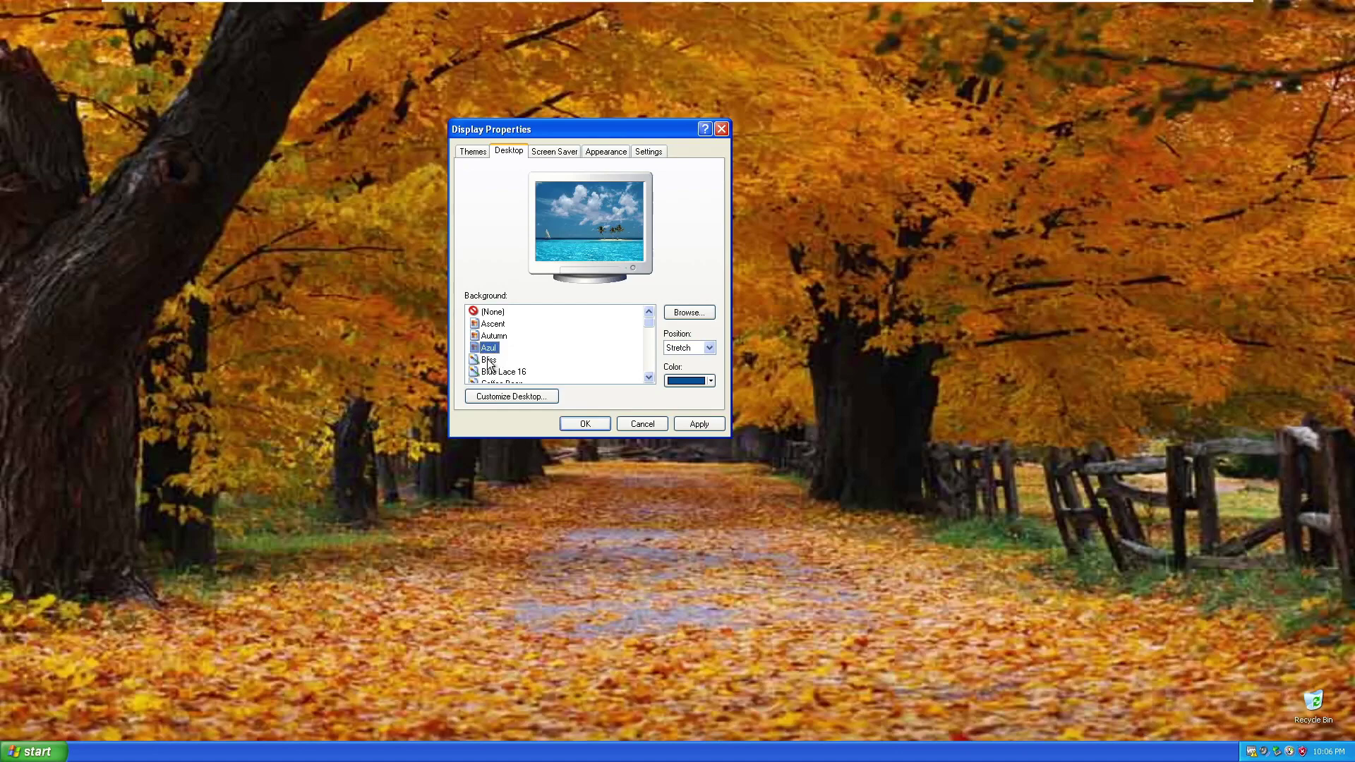
{"action": "left_click", "coordinate": [699, 424]}
{"action": "left_click", "coordinate": [489, 360]}
{"action": "left_click", "coordinate": [585, 424]}
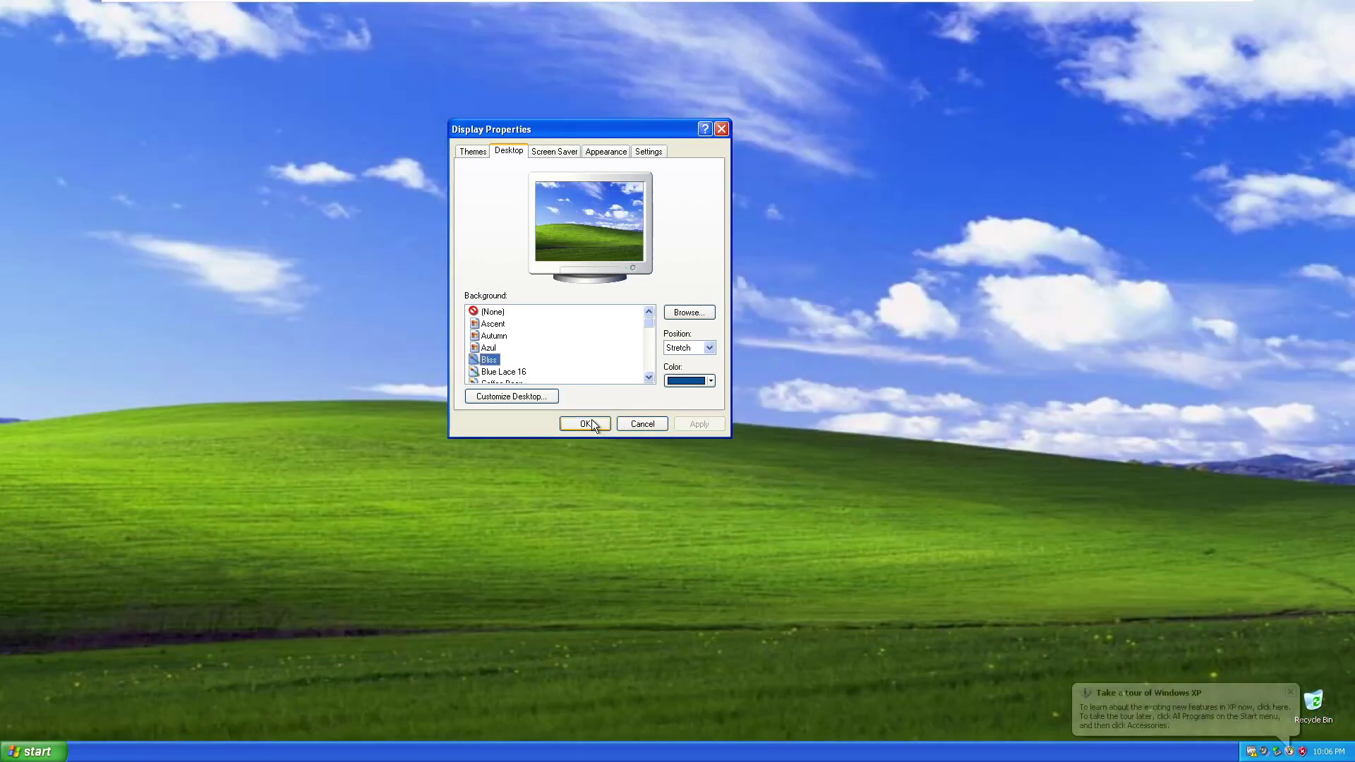
- Browse from My Computer to the WINDOWS folder on Local Disk (C:), close the window and dismiss the Windows XP tour notification
{"action": "left_click", "coordinate": [34, 751]}
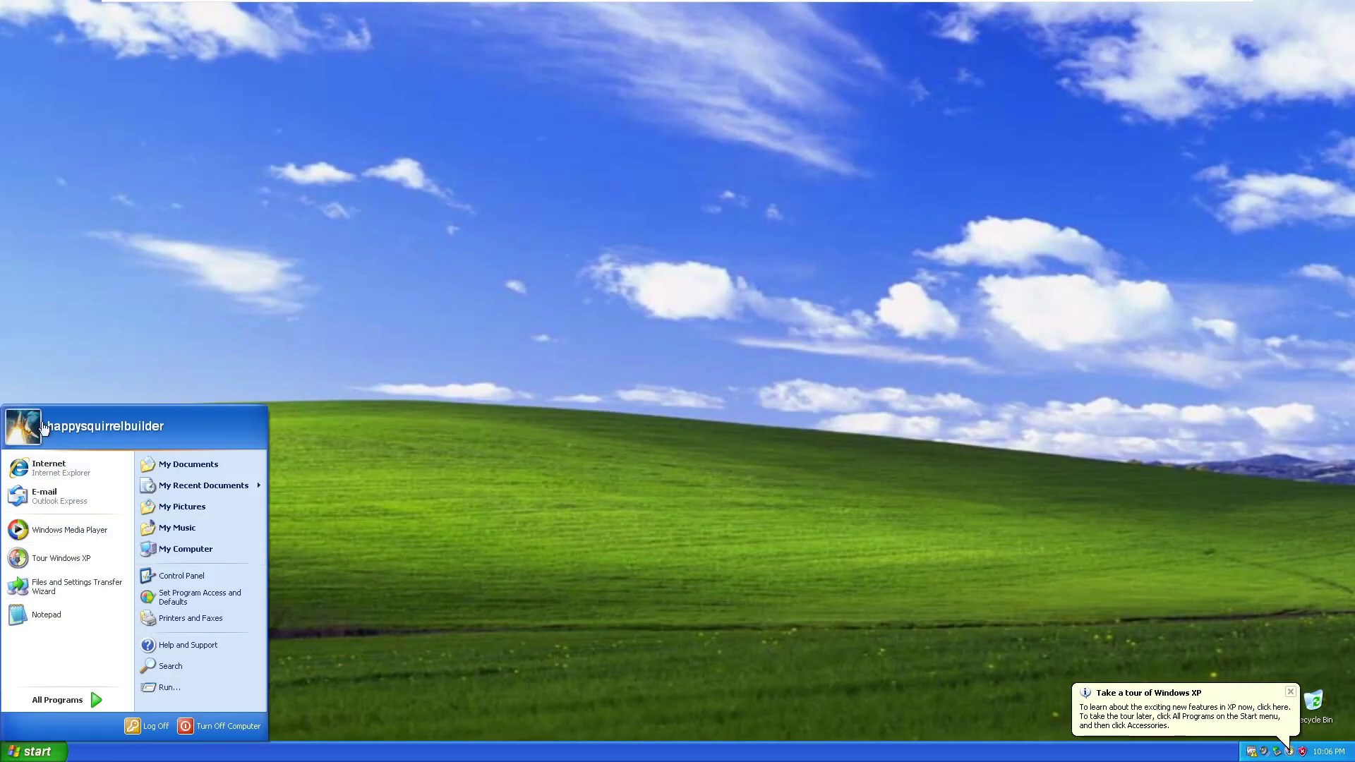
{"action": "left_click", "coordinate": [188, 555]}
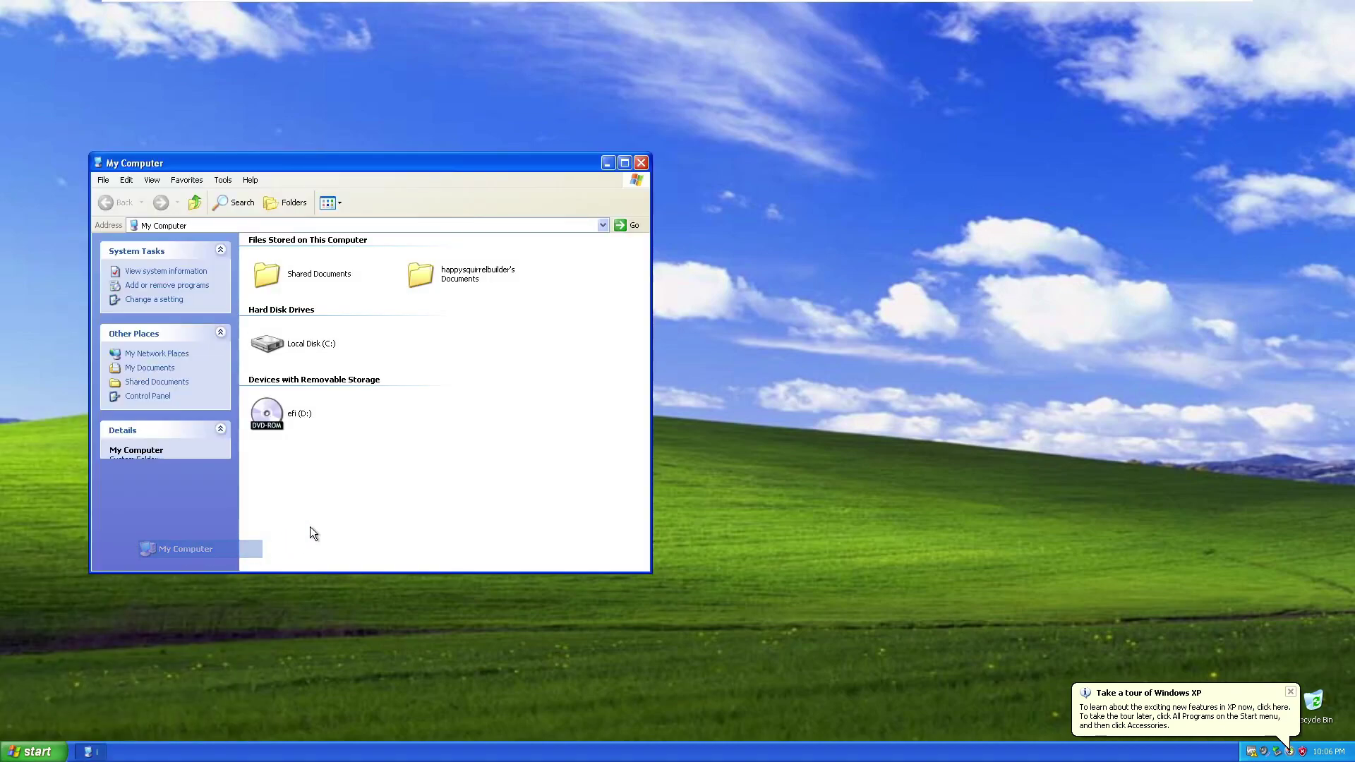
{"action": "double_click", "coordinate": [315, 350]}
{"action": "left_click", "coordinate": [297, 295]}
{"action": "left_click", "coordinate": [310, 337]}
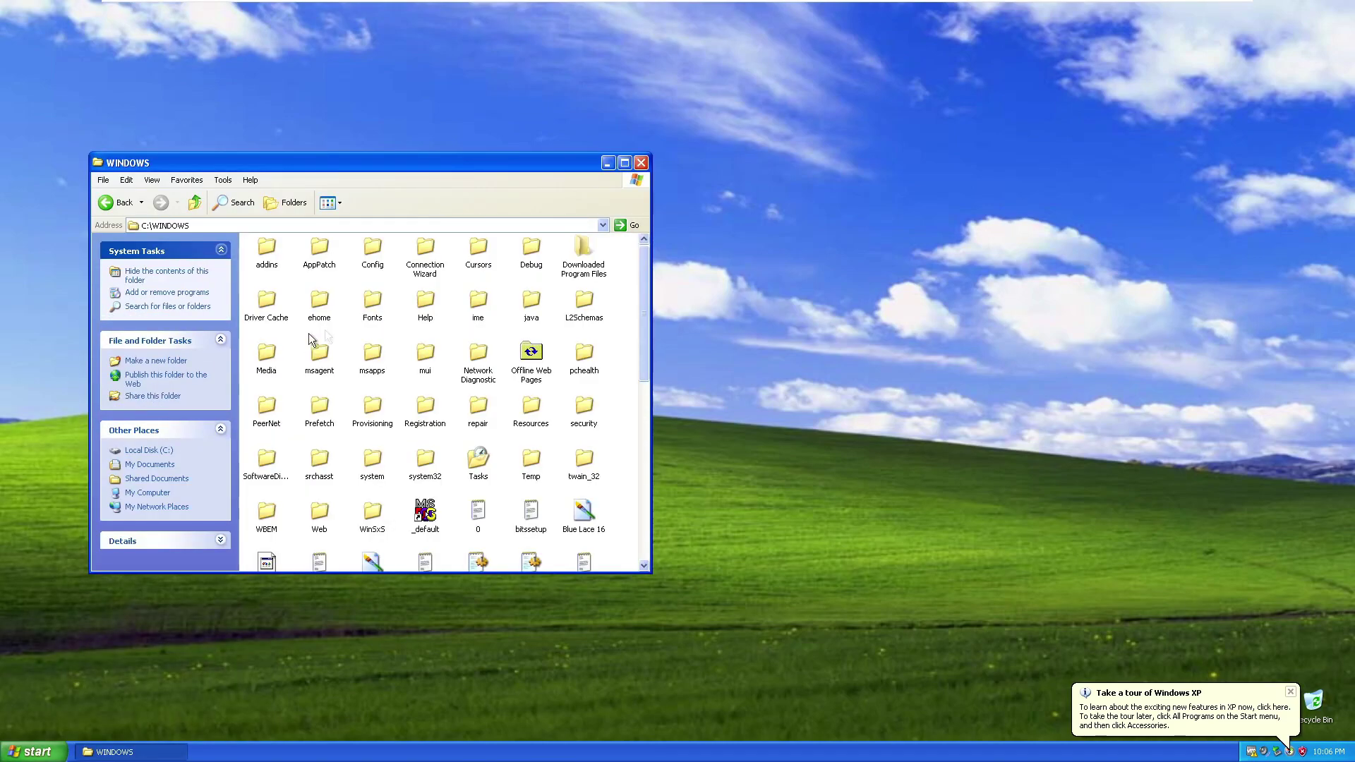
{"action": "left_click", "coordinate": [641, 162]}
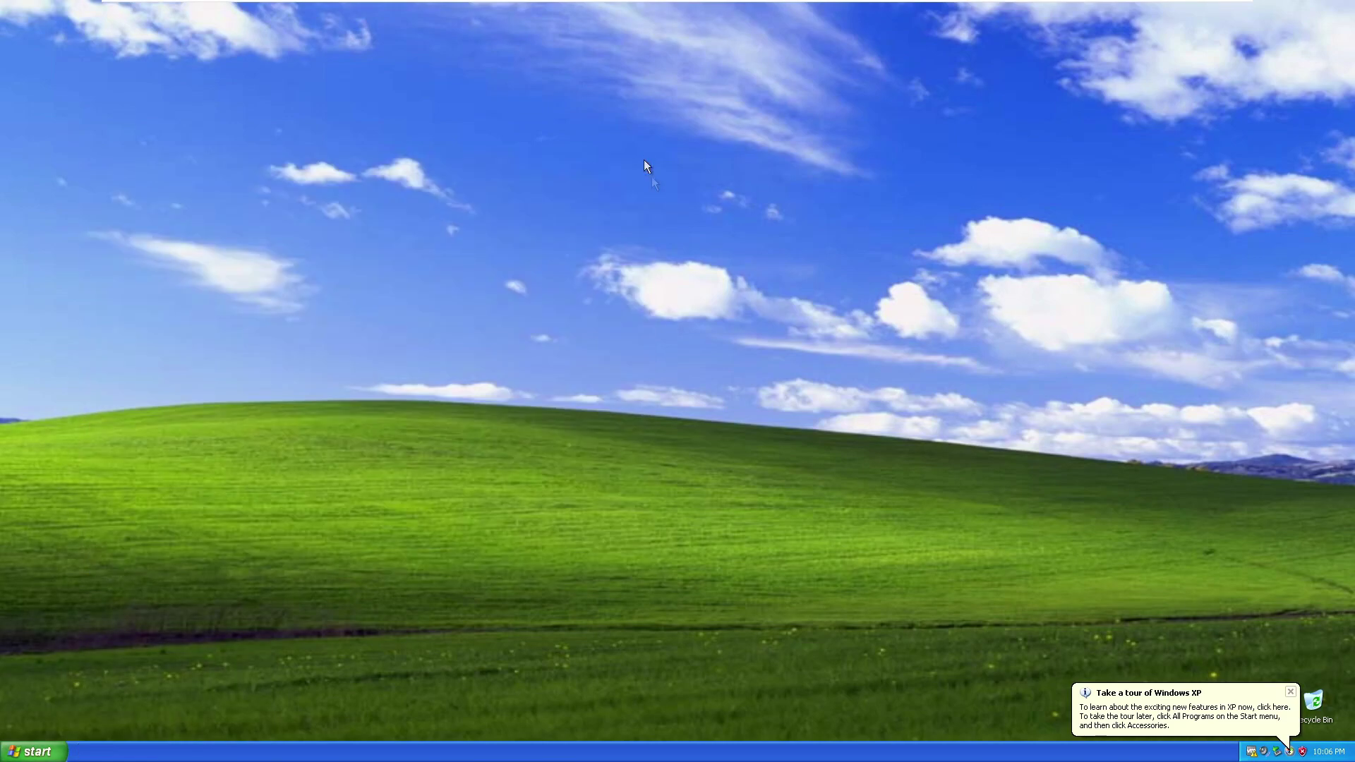
{"action": "left_click", "coordinate": [1290, 692]}
- Launch Notepad, view its About Notepad version information, and close both the dialog and the empty document
{"action": "key", "text": "super"}
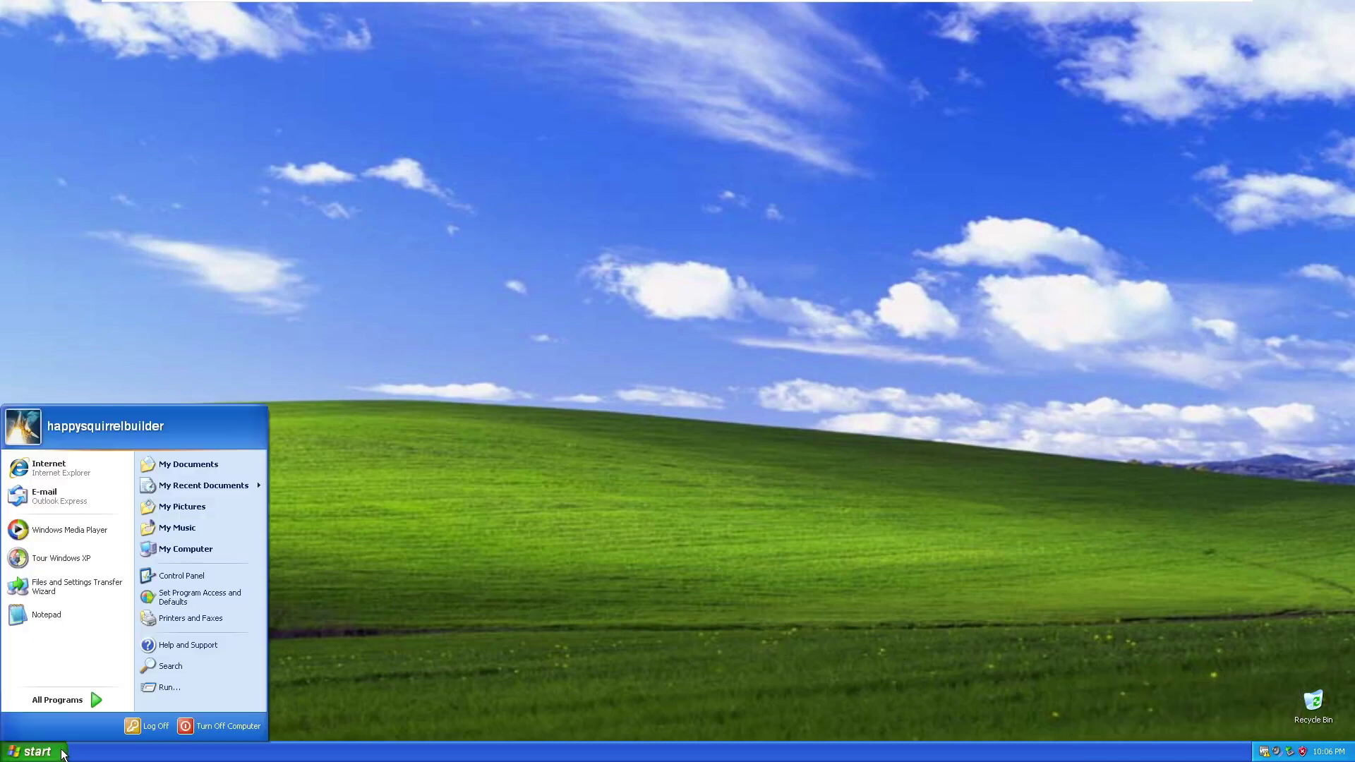
{"action": "key", "text": "Up"}
{"action": "key", "text": "Up"}
{"action": "key", "text": "Left"}
{"action": "key", "text": "Down"}
{"action": "key", "text": "Return"}
{"action": "left_click", "coordinate": [405, 164]}
{"action": "left_click", "coordinate": [438, 199]}
{"action": "left_click_drag", "start_coordinate": [480, 207], "coordinate": [539, 205]}
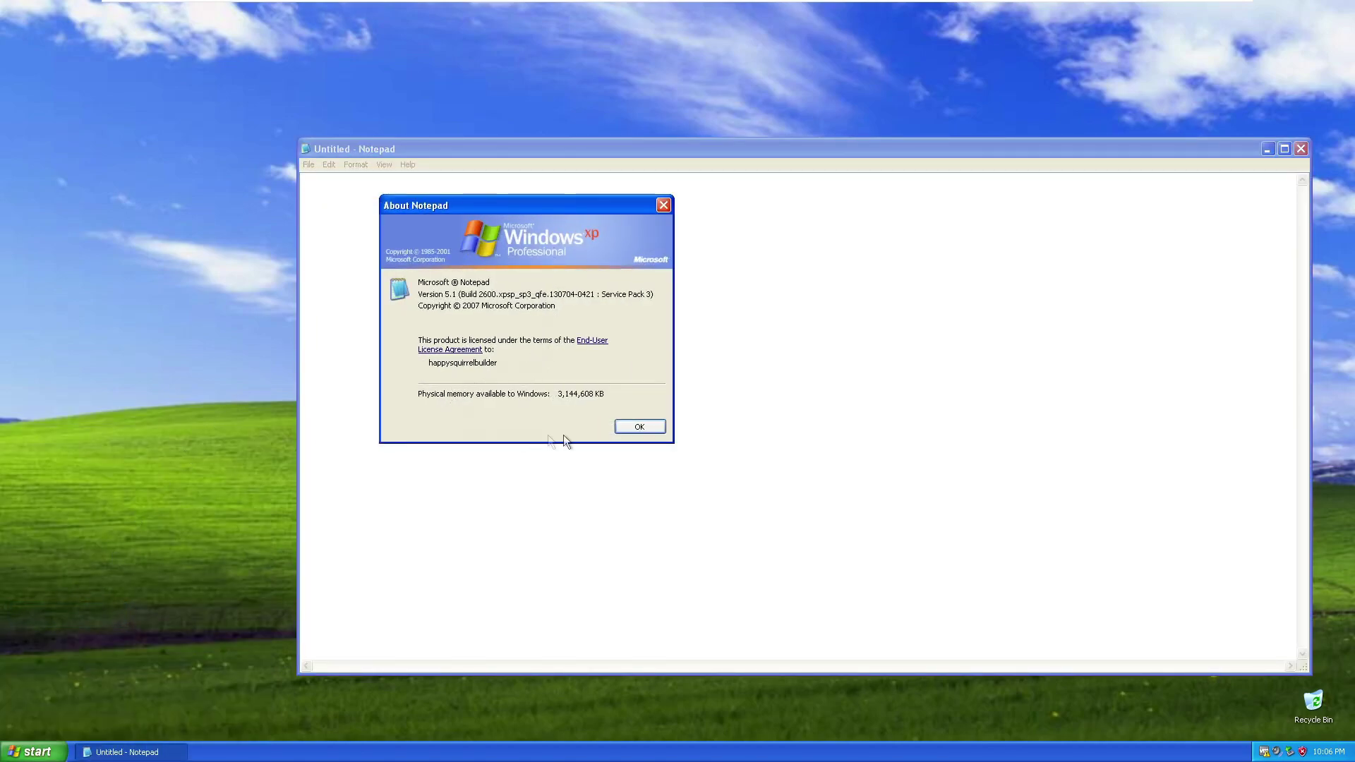
{"action": "left_click", "coordinate": [630, 428]}
{"action": "left_click", "coordinate": [1305, 153]}
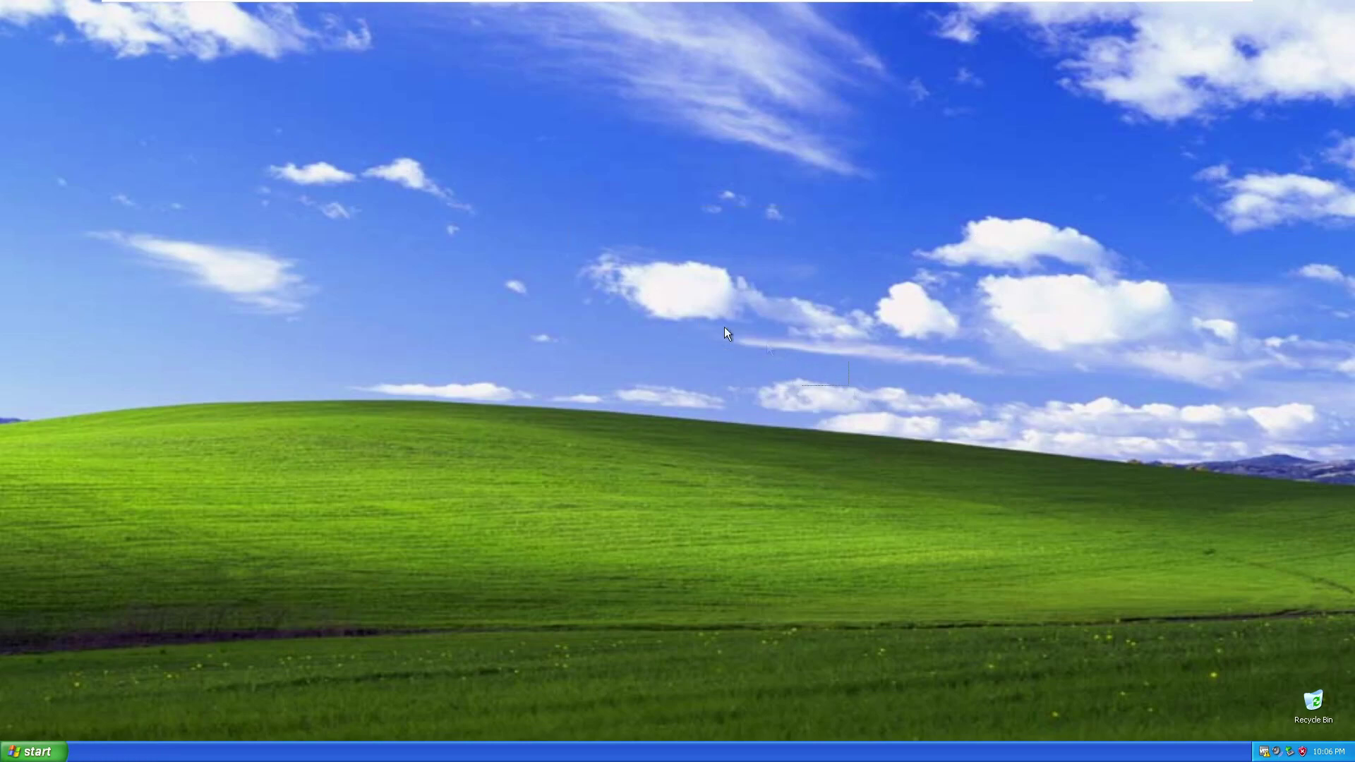
- Open the Recycle Bin to check its contents, move its window toward the middle of the desktop and close it
{"action": "left_click", "coordinate": [1314, 714]}
{"action": "double_click", "coordinate": [1315, 714]}
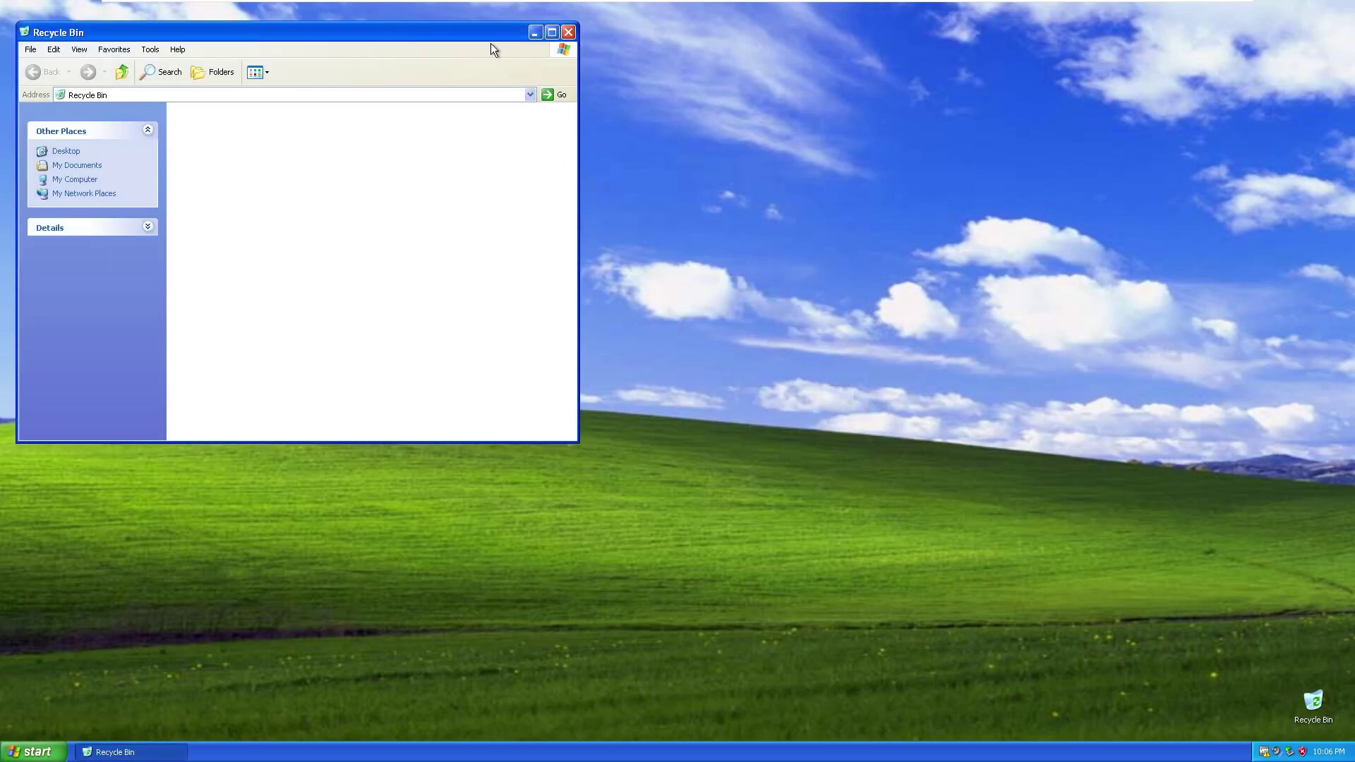
{"action": "left_click_drag", "start_coordinate": [492, 33], "coordinate": [756, 164]}
{"action": "left_click", "coordinate": [833, 162]}
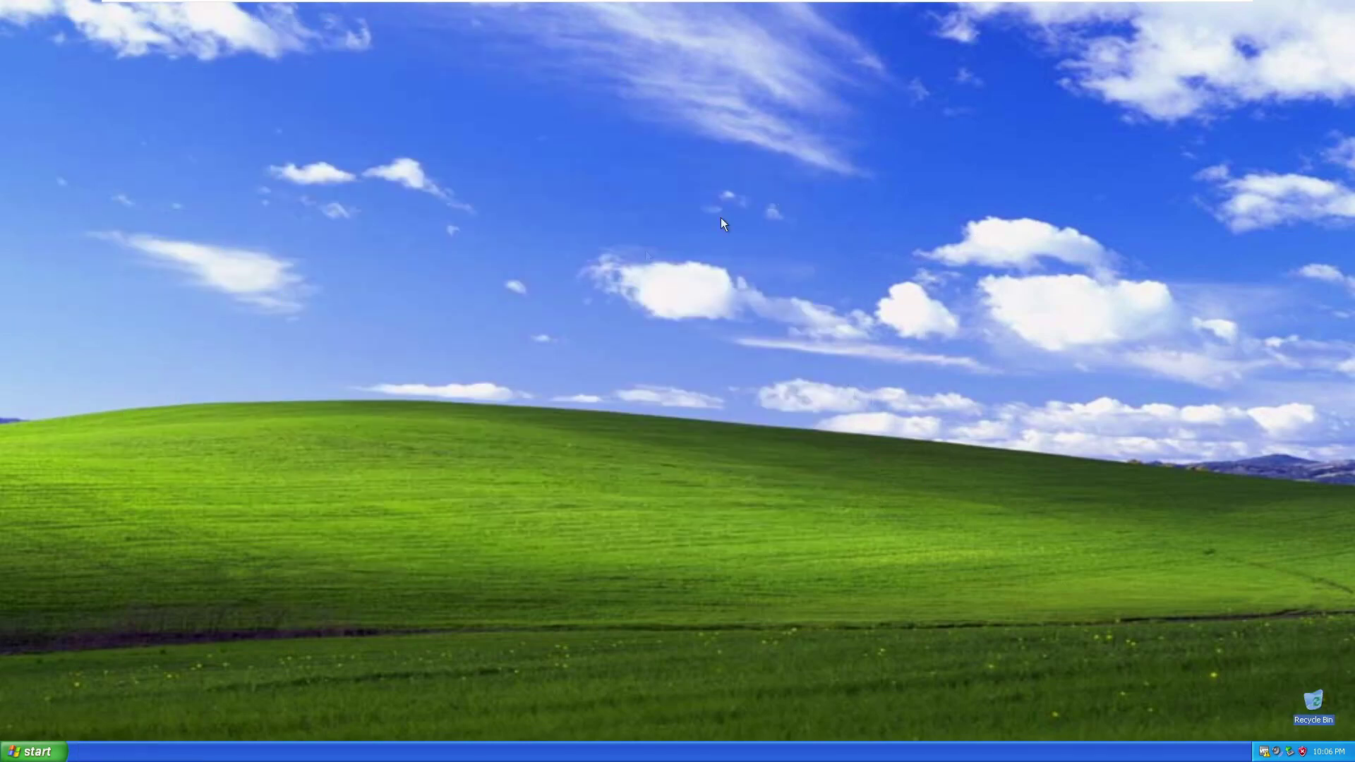
- Start the animated Windows XP Tour and exit it from its main topic page
{"action": "left_click", "coordinate": [22, 753]}
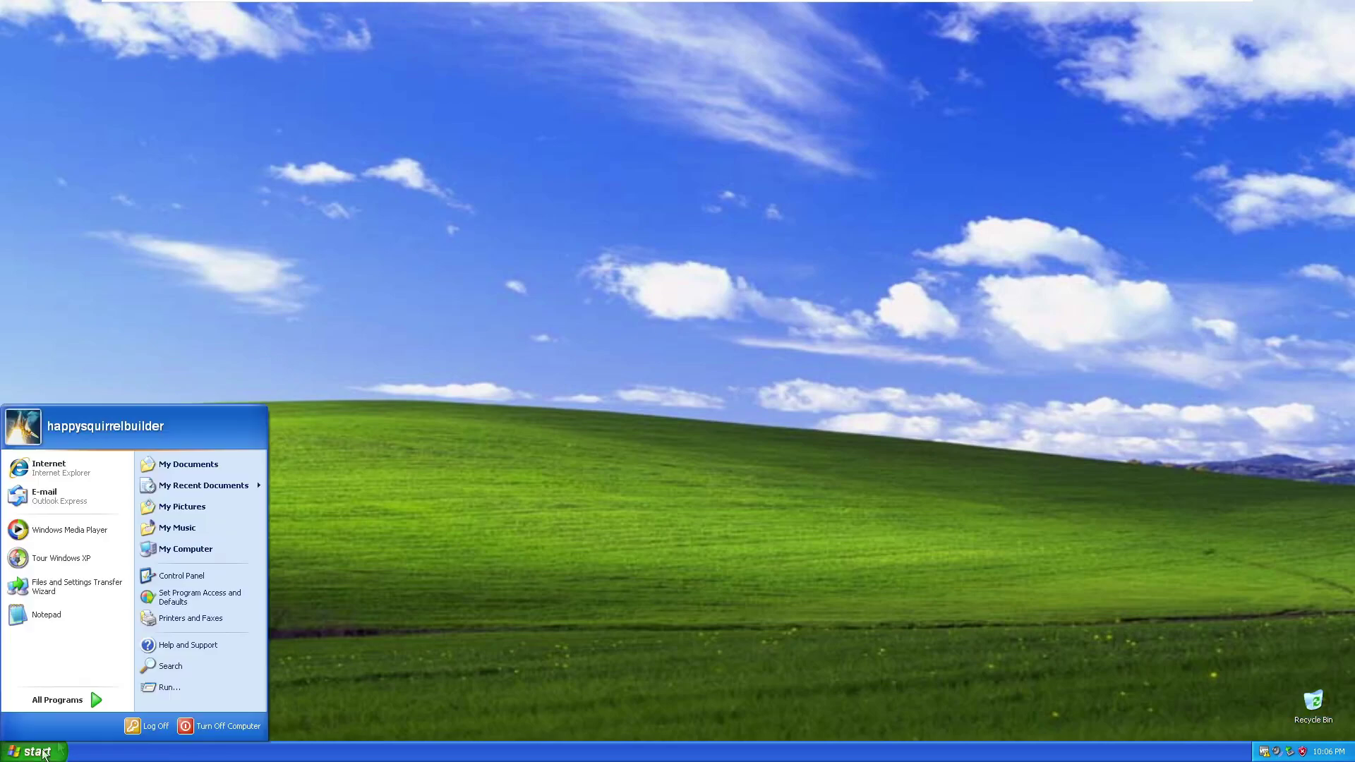
{"action": "left_click", "coordinate": [50, 557]}
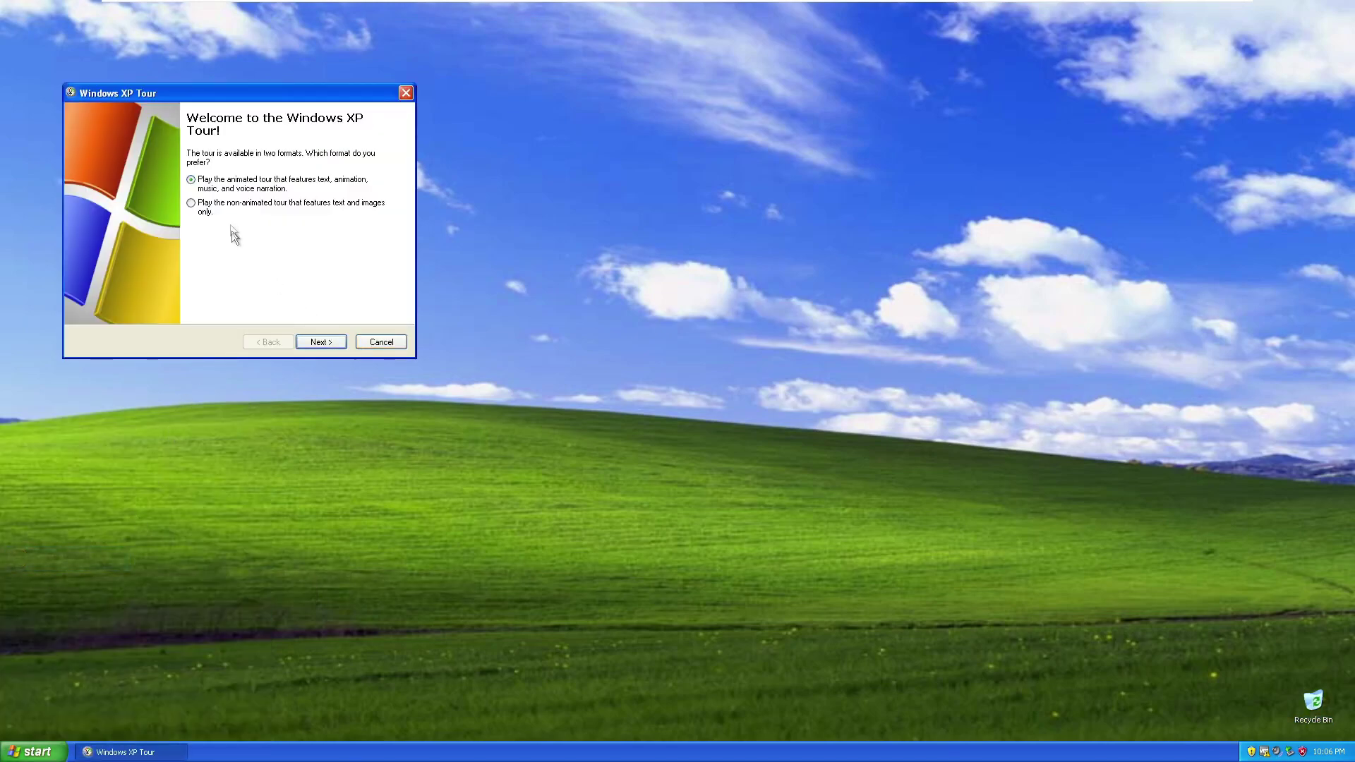
{"action": "left_click", "coordinate": [311, 345]}
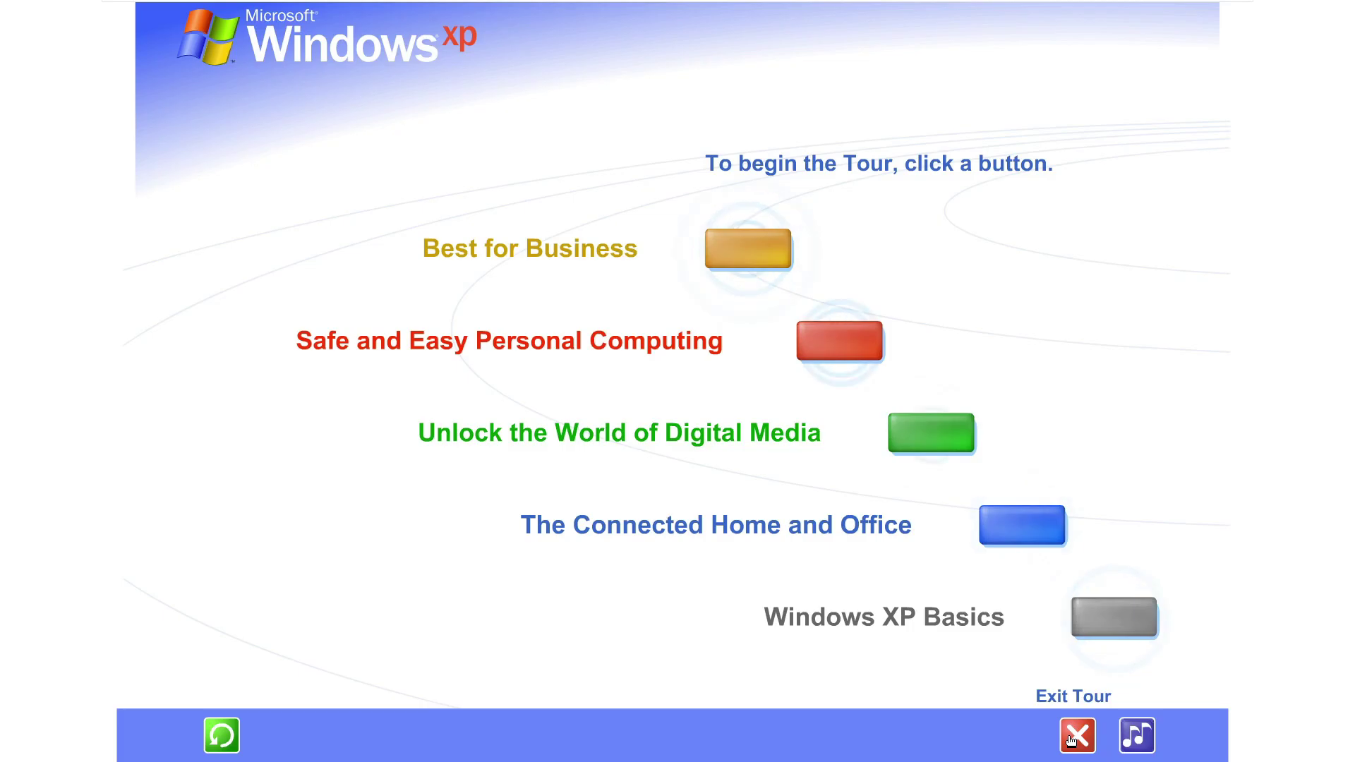
{"action": "left_click", "coordinate": [1076, 741]}
{"action": "left_click", "coordinate": [33, 751]}
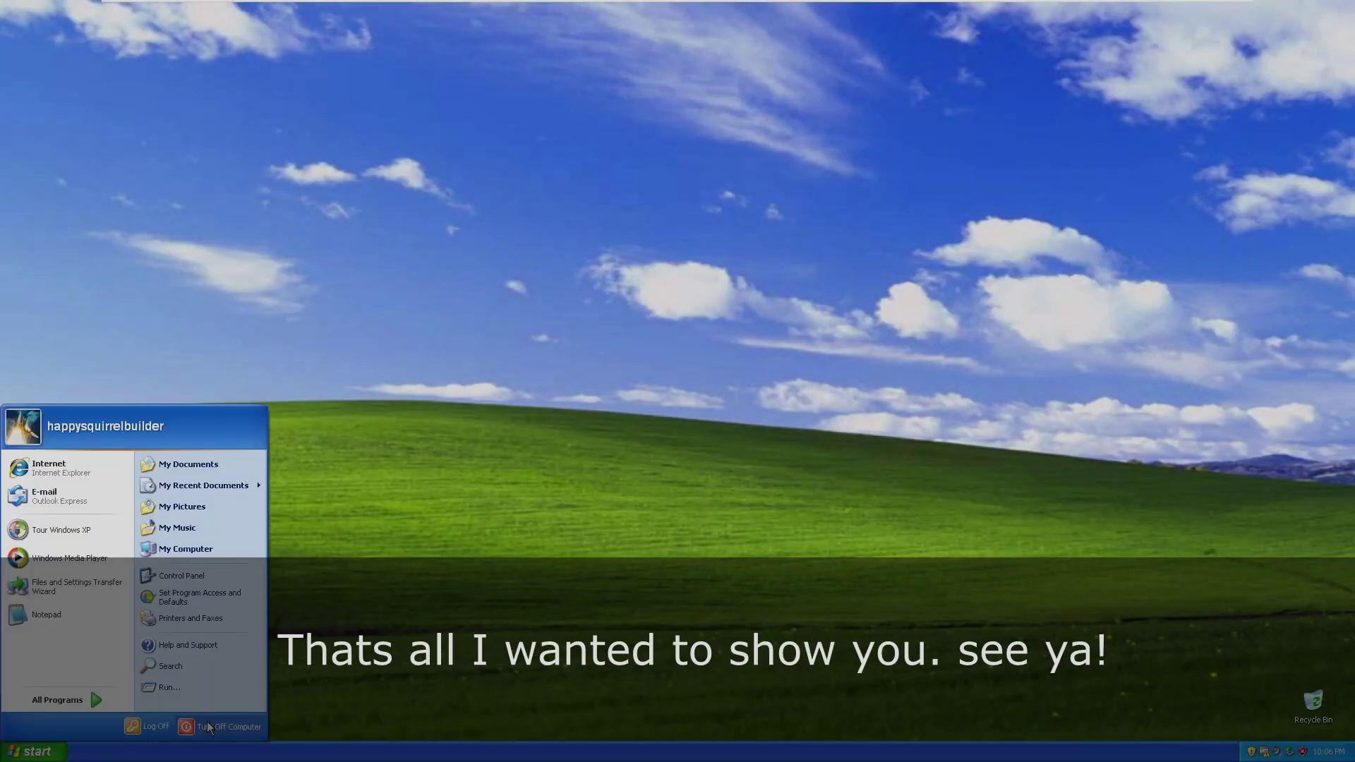